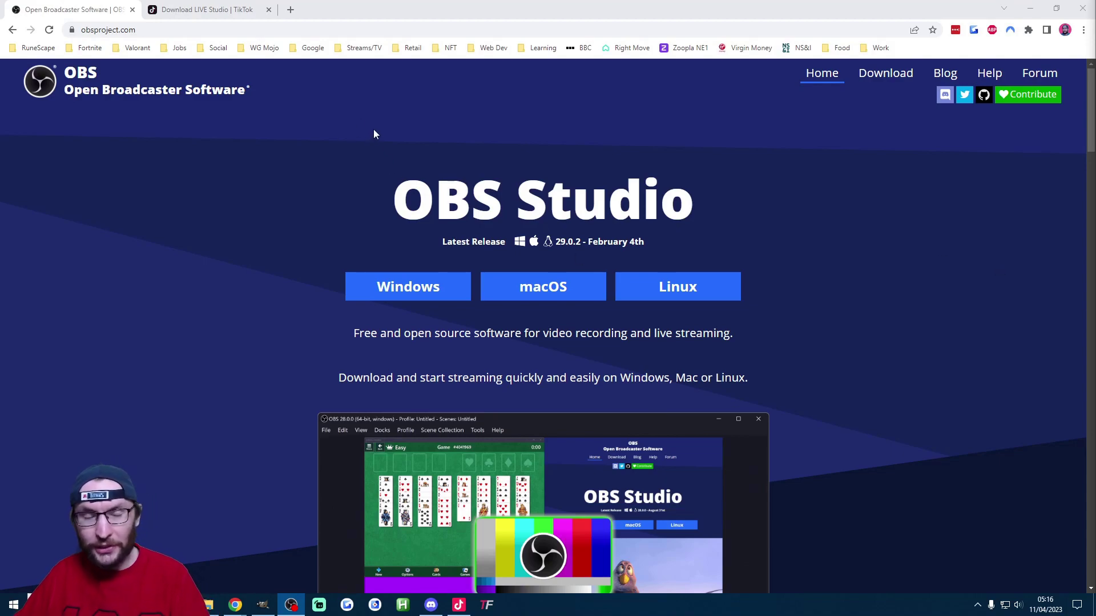
Switch Chrome to the 'Download LIVE Studio | TikTok' tab.
{"action": "left_click", "coordinate": [204, 9]}
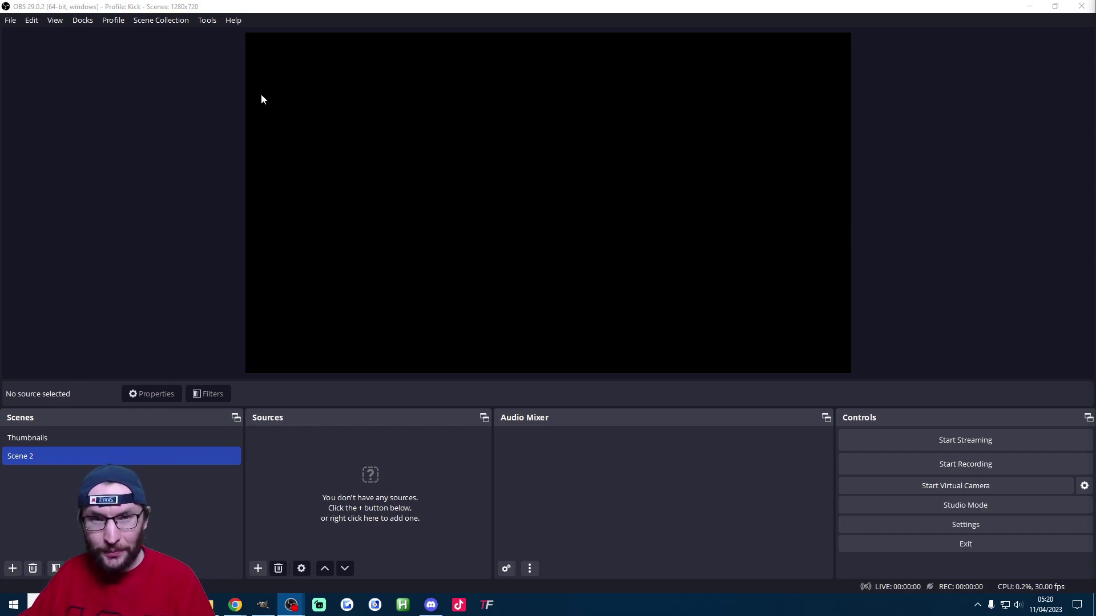
Create a new OBS profile named Kick.
{"action": "left_click", "coordinate": [113, 20]}
{"action": "left_click", "coordinate": [127, 36]}
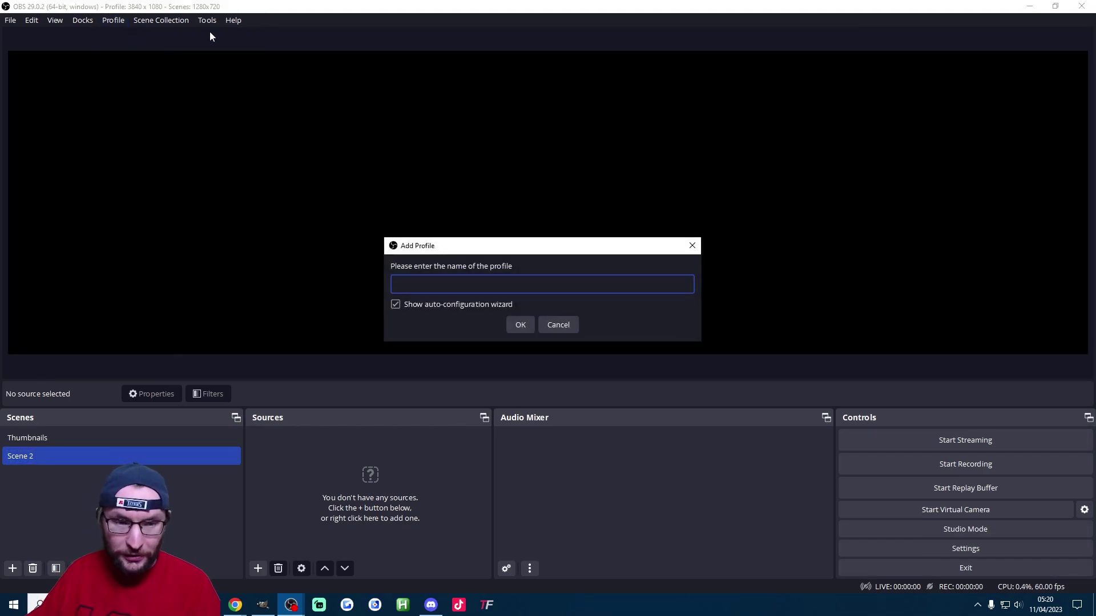
{"action": "type", "text": "Kick"}
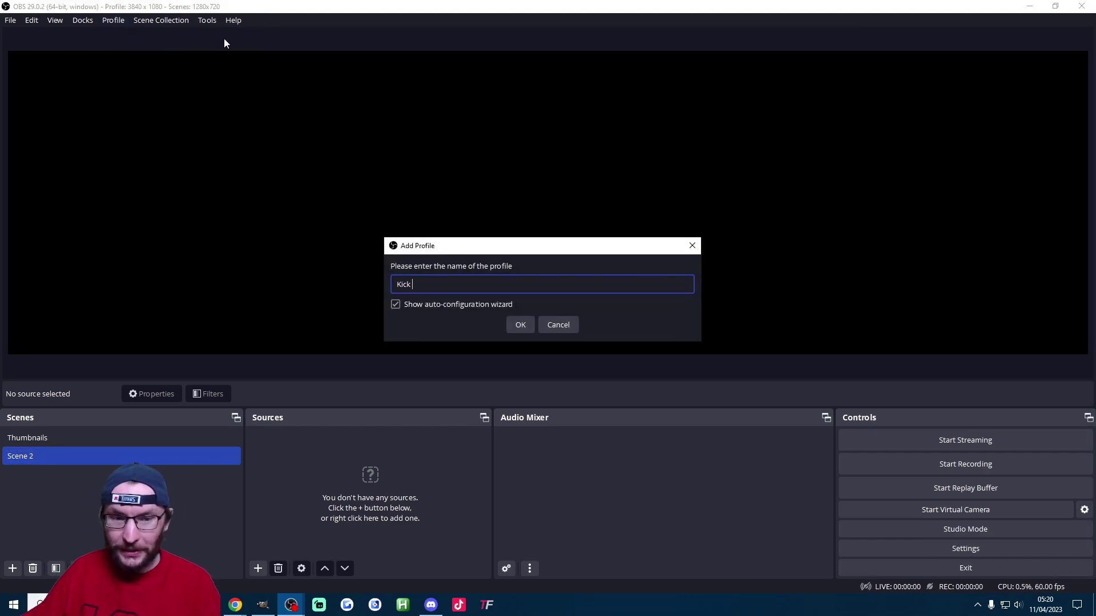
{"action": "left_click", "coordinate": [519, 325]}
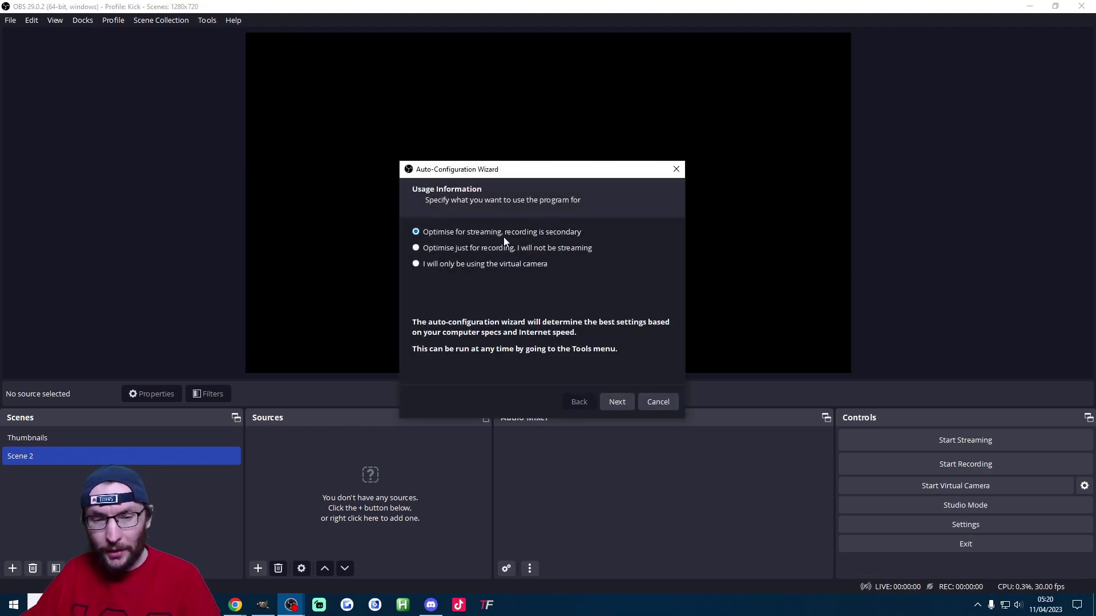
In the auto-configuration wizard, keep the canvas resolution, set 60 FPS, and choose a Custom service.
{"action": "left_click", "coordinate": [620, 402]}
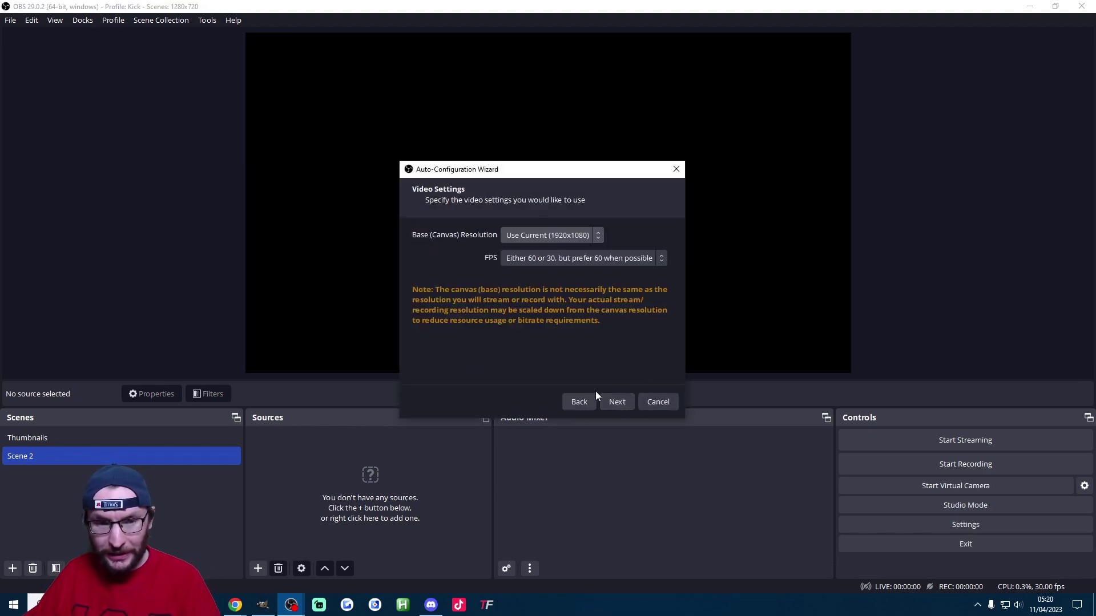
{"action": "left_click", "coordinate": [550, 237]}
{"action": "left_click", "coordinate": [642, 240]}
{"action": "left_click", "coordinate": [556, 260]}
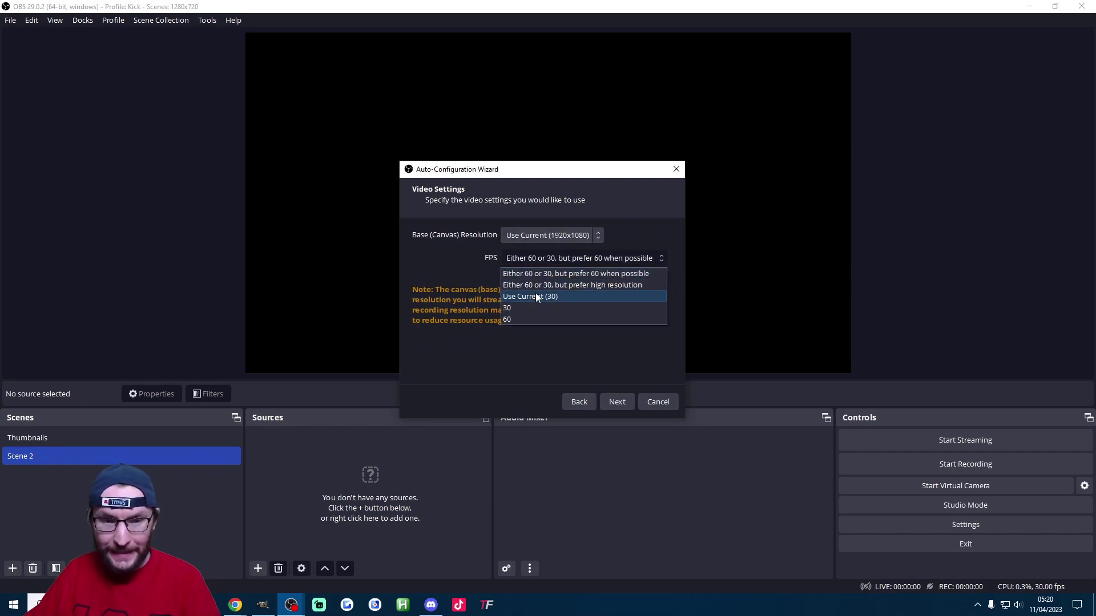
{"action": "left_click", "coordinate": [514, 317]}
{"action": "left_click", "coordinate": [618, 403]}
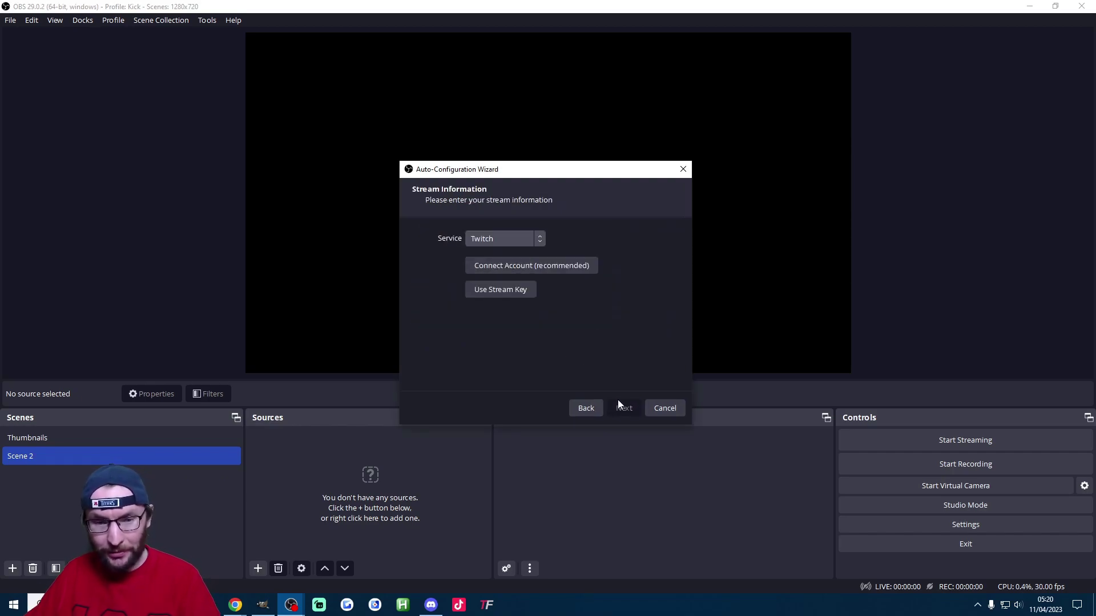
{"action": "left_click", "coordinate": [520, 240]}
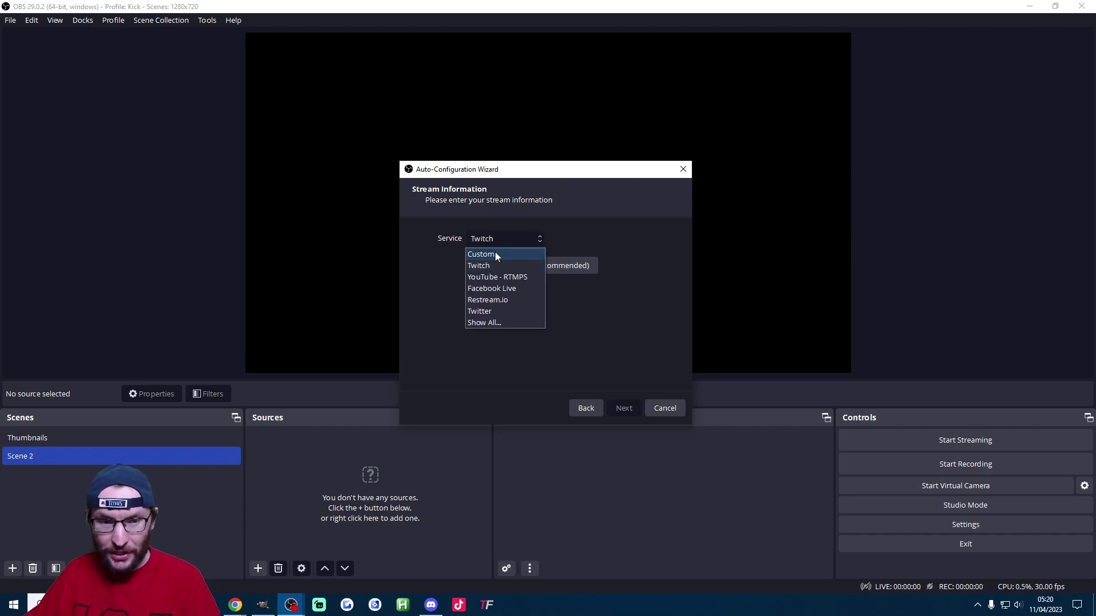
{"action": "left_click", "coordinate": [495, 255]}
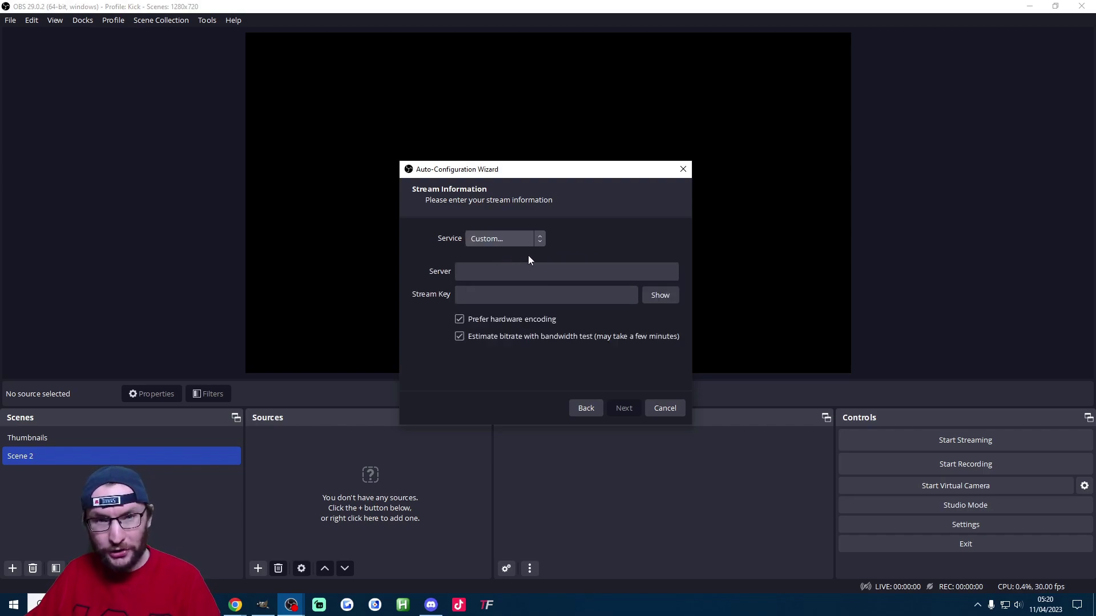
Copy the Kick stream URL and paste it into the wizard's Server field.
{"action": "key", "text": "alt+Tab"}
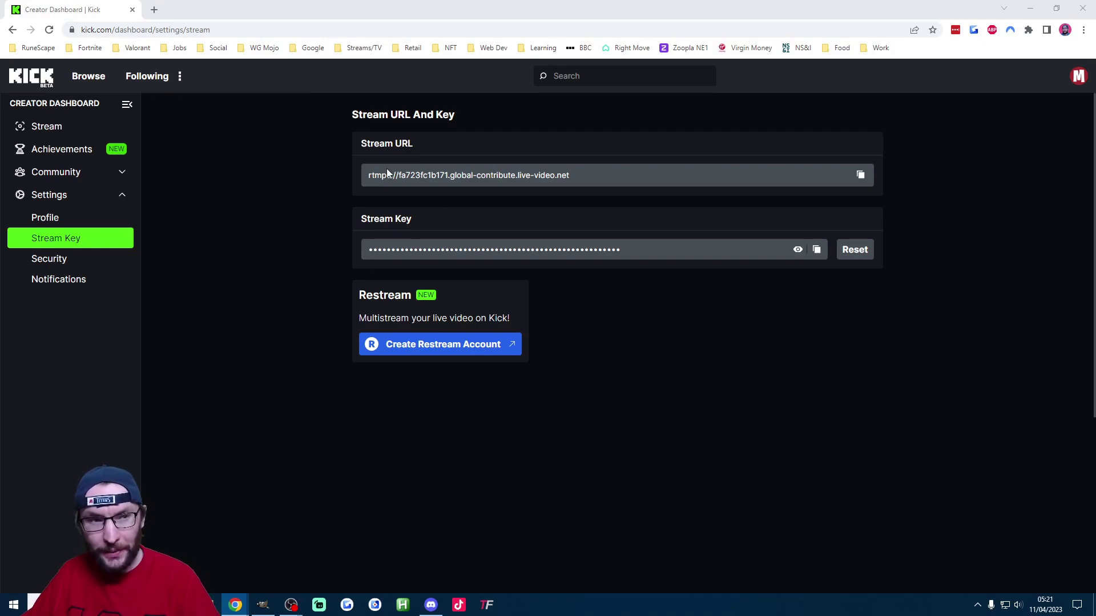
{"action": "left_click", "coordinate": [860, 175]}
{"action": "mouse_move", "coordinate": [284, 604]}
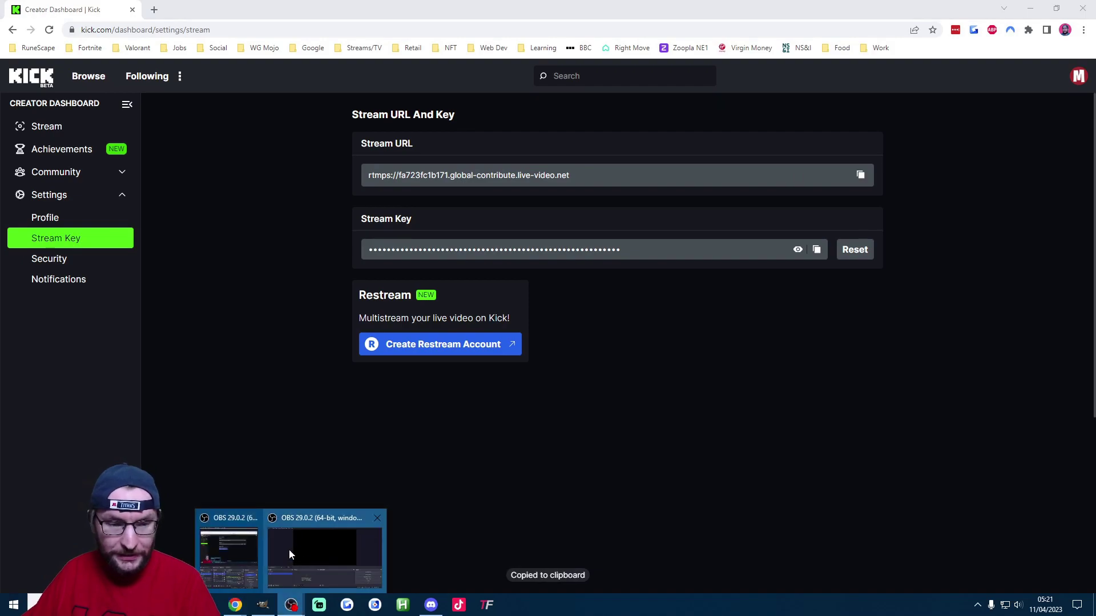
{"action": "left_click", "coordinate": [350, 558]}
{"action": "left_click", "coordinate": [514, 271]}
{"action": "key", "text": "ctrl+v"}
Copy the Kick stream key and paste it into the wizard's Stream Key field.
{"action": "mouse_move", "coordinate": [249, 604]}
{"action": "left_click", "coordinate": [395, 563]}
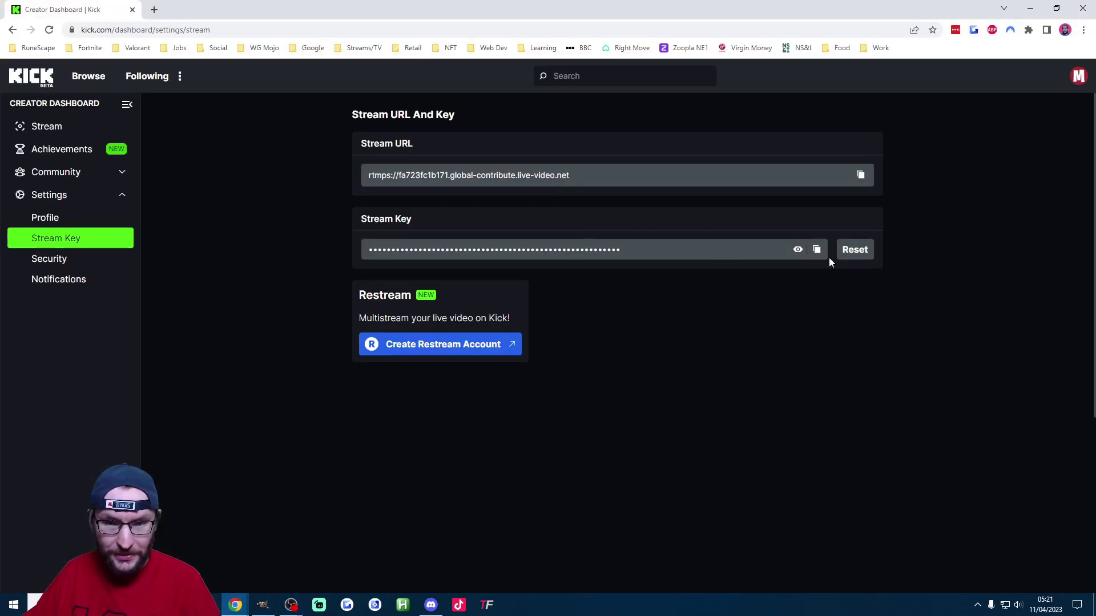
{"action": "left_click", "coordinate": [821, 250]}
{"action": "mouse_move", "coordinate": [291, 604]}
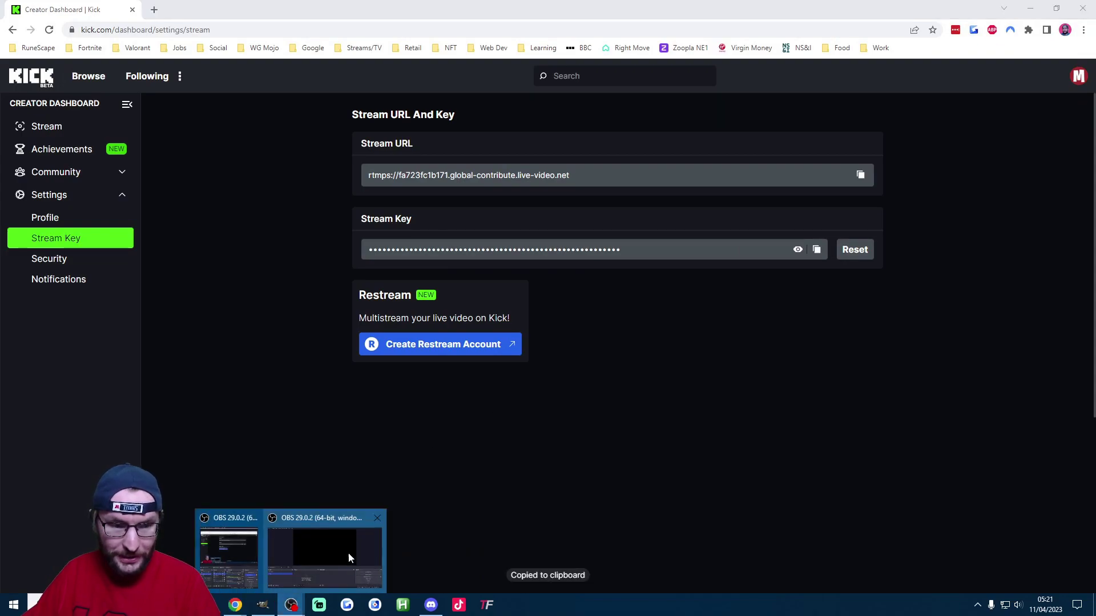
{"action": "left_click", "coordinate": [350, 556]}
{"action": "left_click", "coordinate": [534, 295]}
{"action": "key", "text": "ctrl+v"}
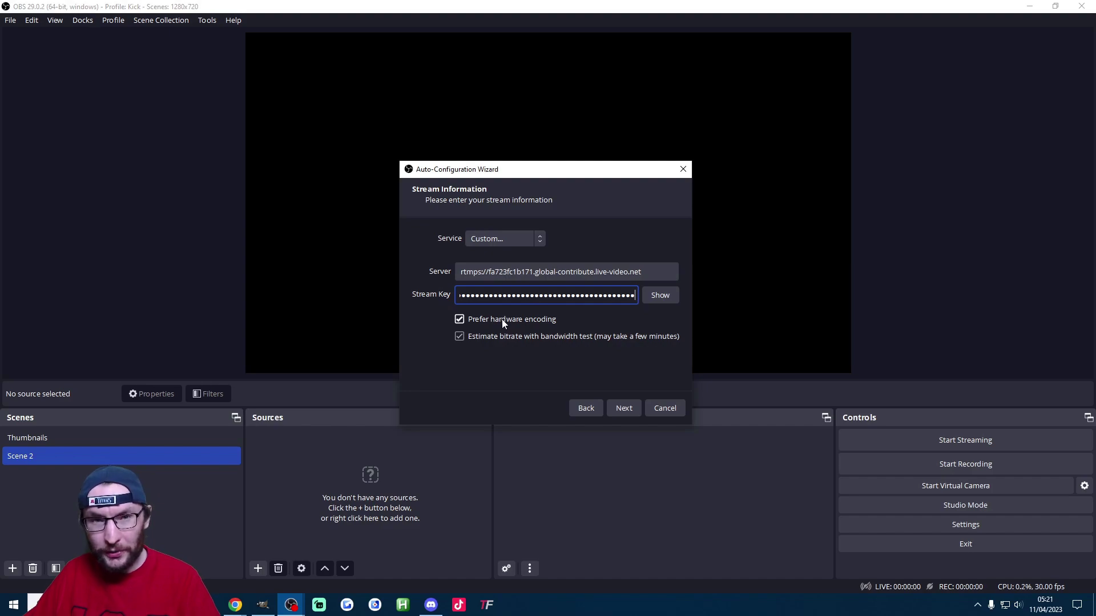
Skip the bandwidth test, enter a 6000 video bitrate, and apply the recommended 1920x1080 60 FPS settings.
{"action": "left_click", "coordinate": [467, 338]}
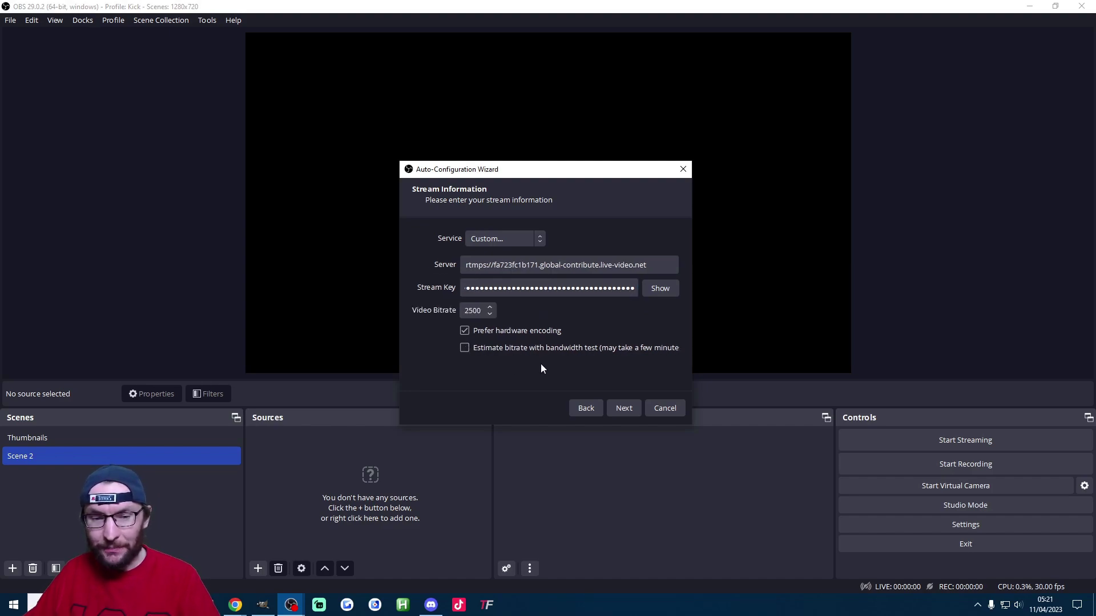
{"action": "left_click", "coordinate": [490, 308]}
{"action": "left_click", "coordinate": [489, 307]}
{"action": "type", "text": "6000"}
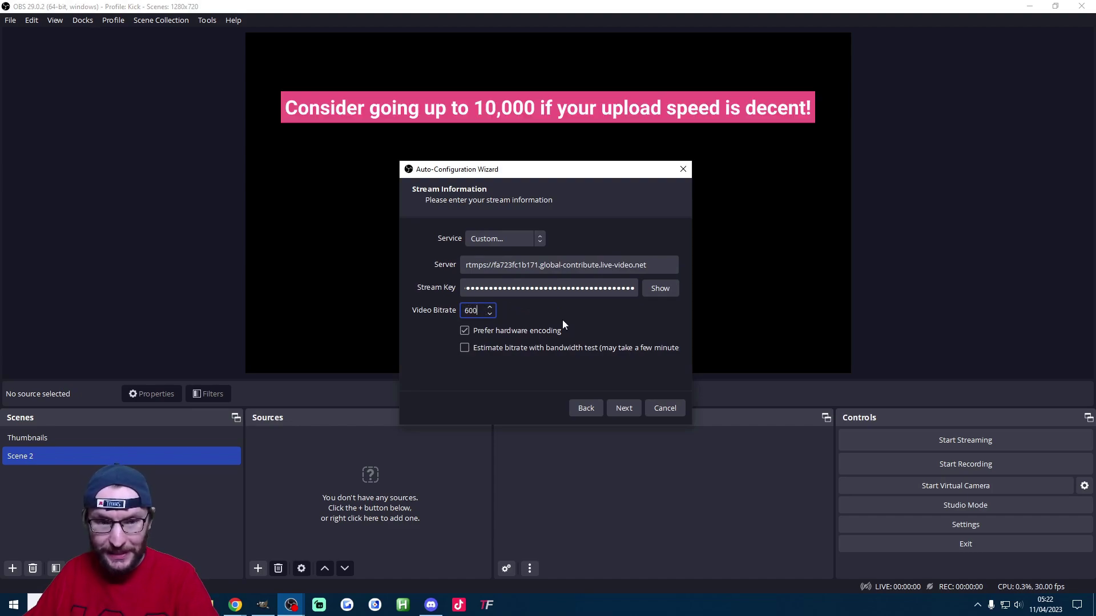
{"action": "left_click", "coordinate": [624, 408]}
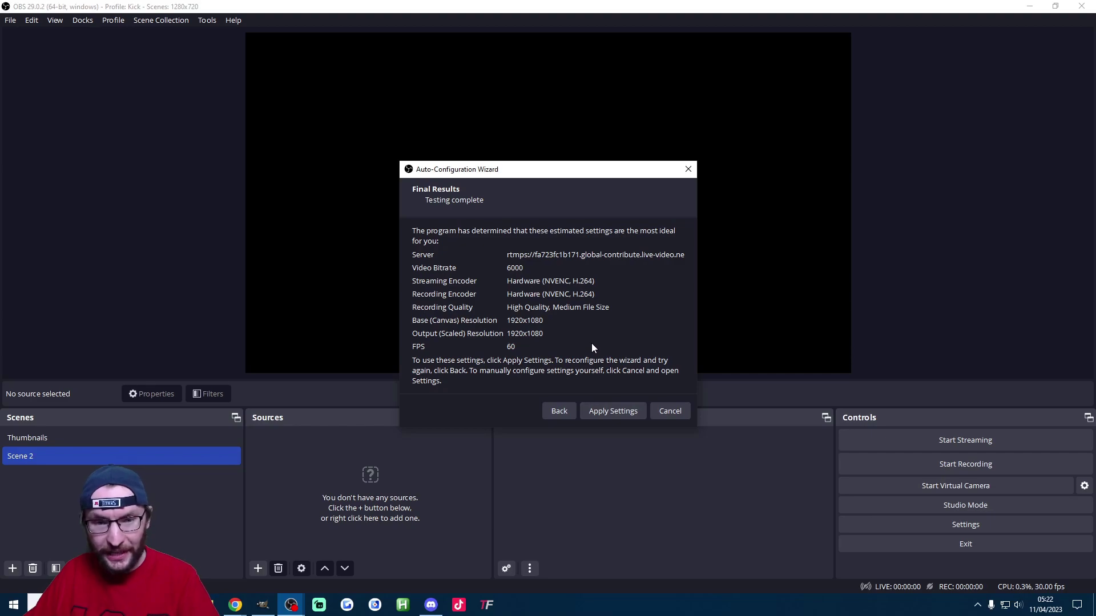
{"action": "left_click", "coordinate": [610, 411]}
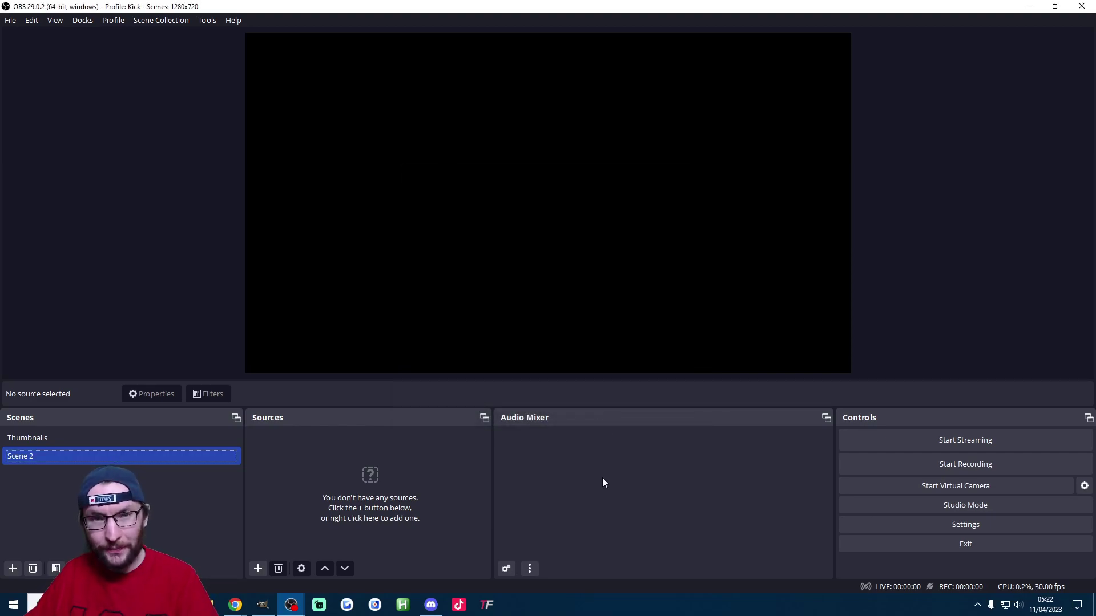
Create a new scene collection named 'Kick Scenes'.
{"action": "left_click", "coordinate": [180, 21]}
{"action": "left_click", "coordinate": [169, 36]}
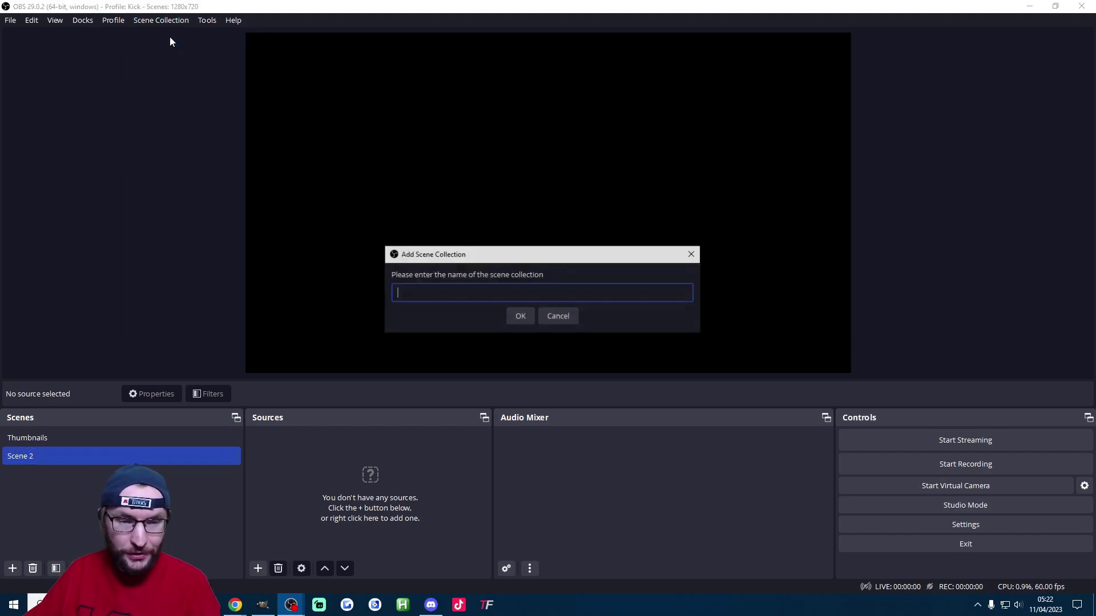
{"action": "type", "text": "Kick Sc"}
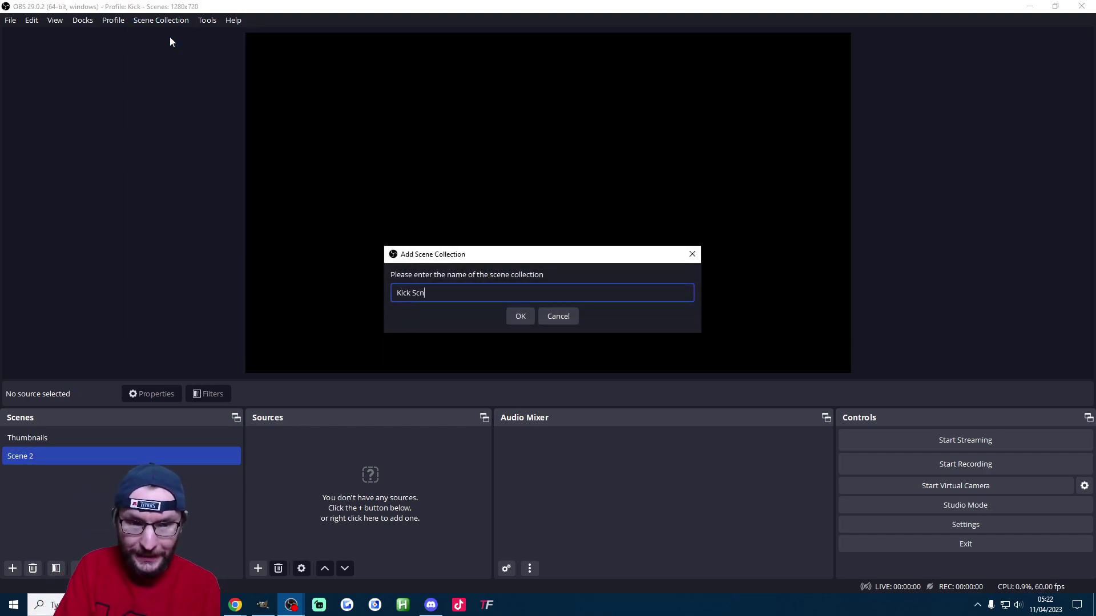
{"action": "type", "text": "enes"}
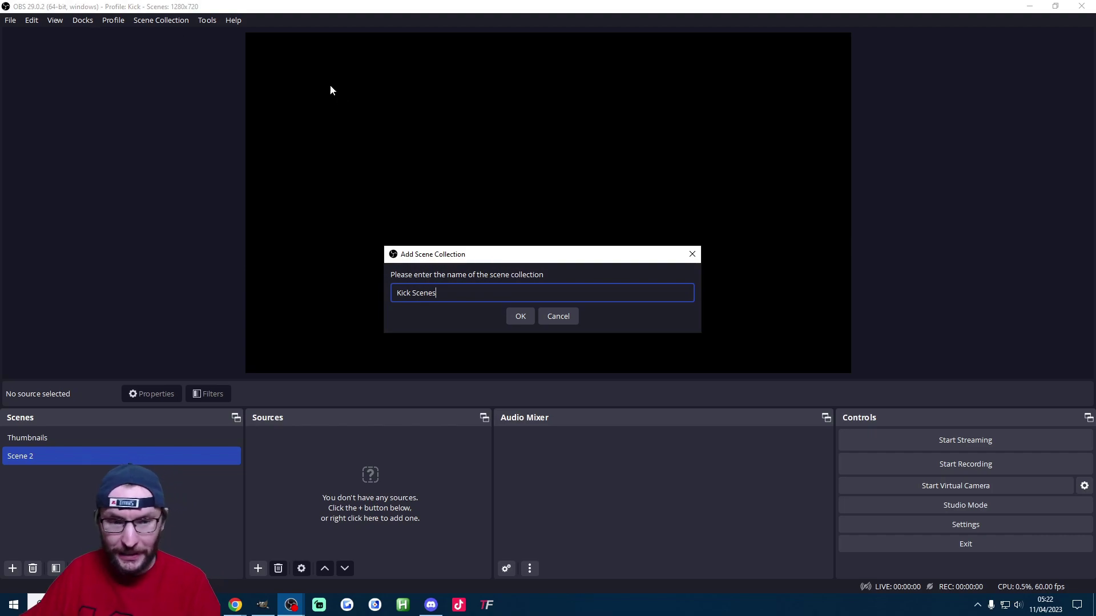
{"action": "left_click", "coordinate": [520, 318]}
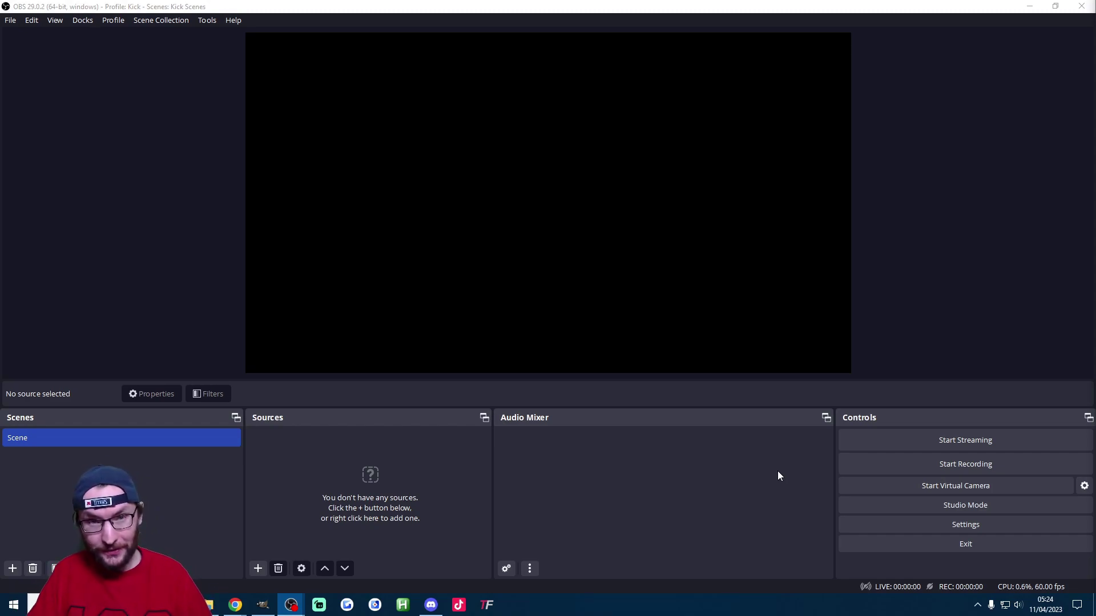
Rename the default scene to 'Gameplay'.
{"action": "left_click", "coordinate": [157, 467]}
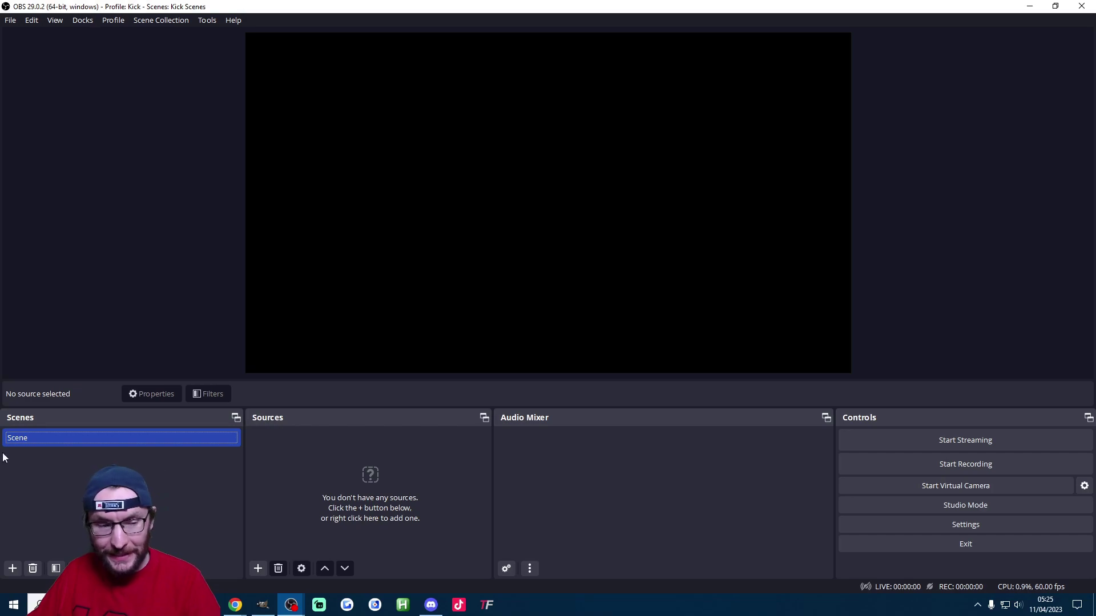
{"action": "right_click", "coordinate": [32, 440]}
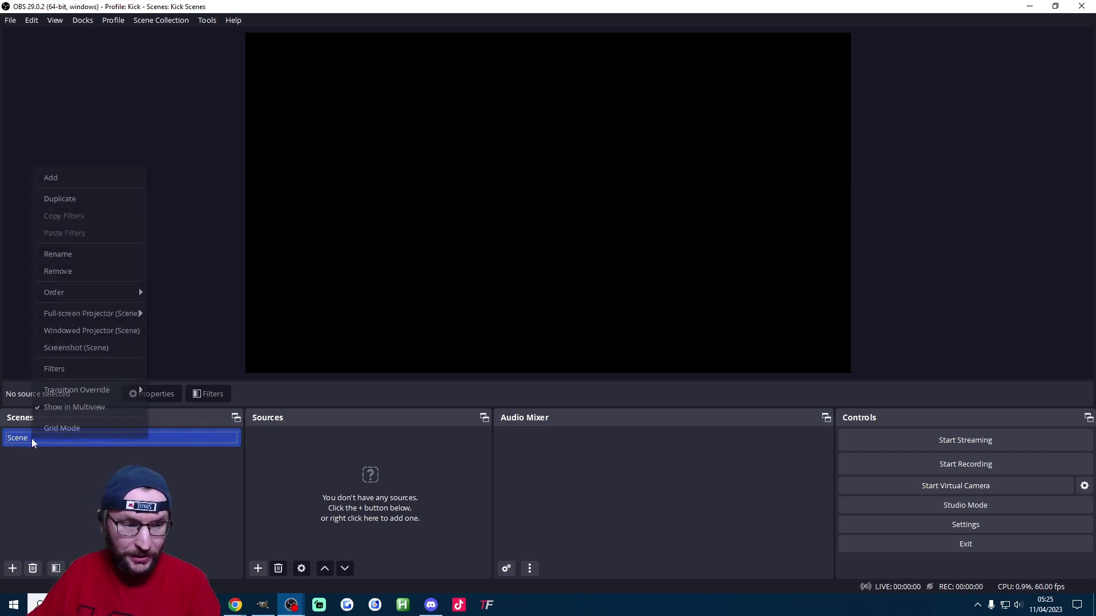
{"action": "left_click", "coordinate": [82, 255]}
{"action": "type", "text": "Gameplay"}
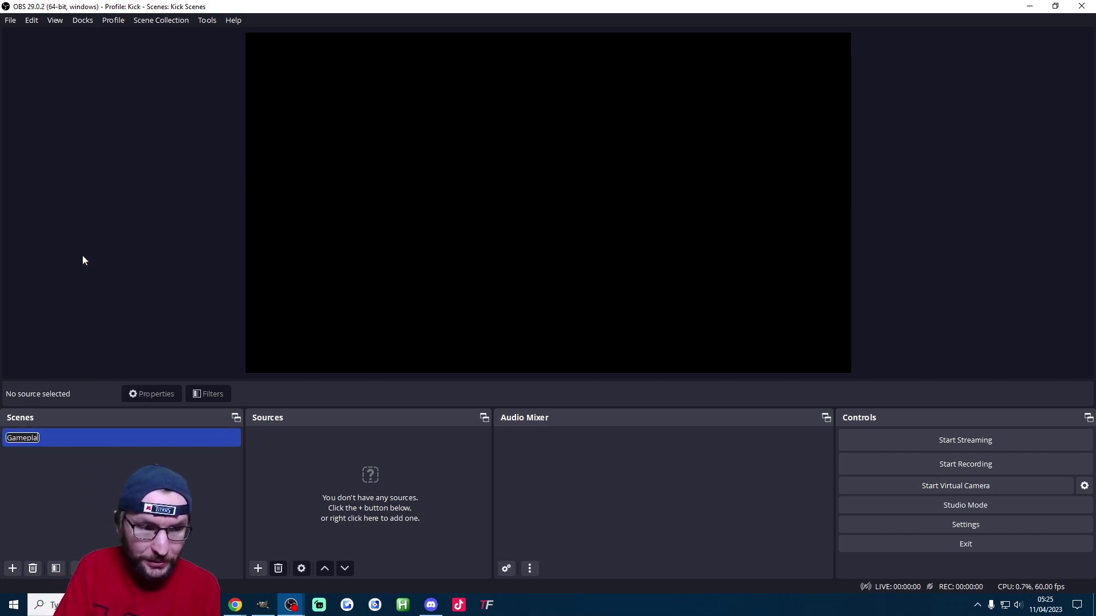
{"action": "key", "text": "Return"}
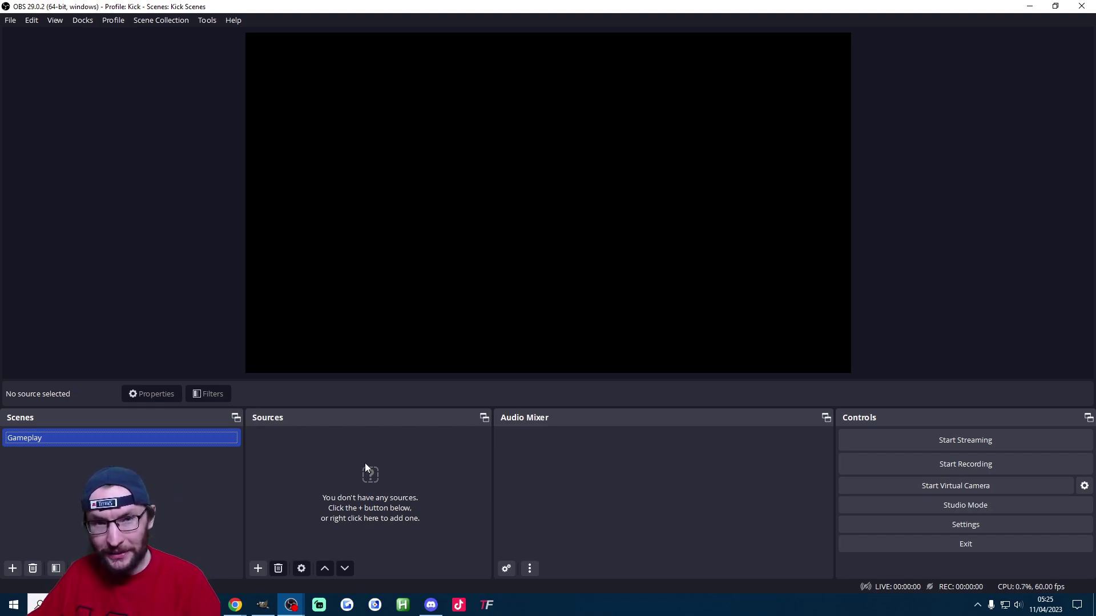
Add a Display Capture source with its default name and settings.
{"action": "left_click", "coordinate": [258, 569]}
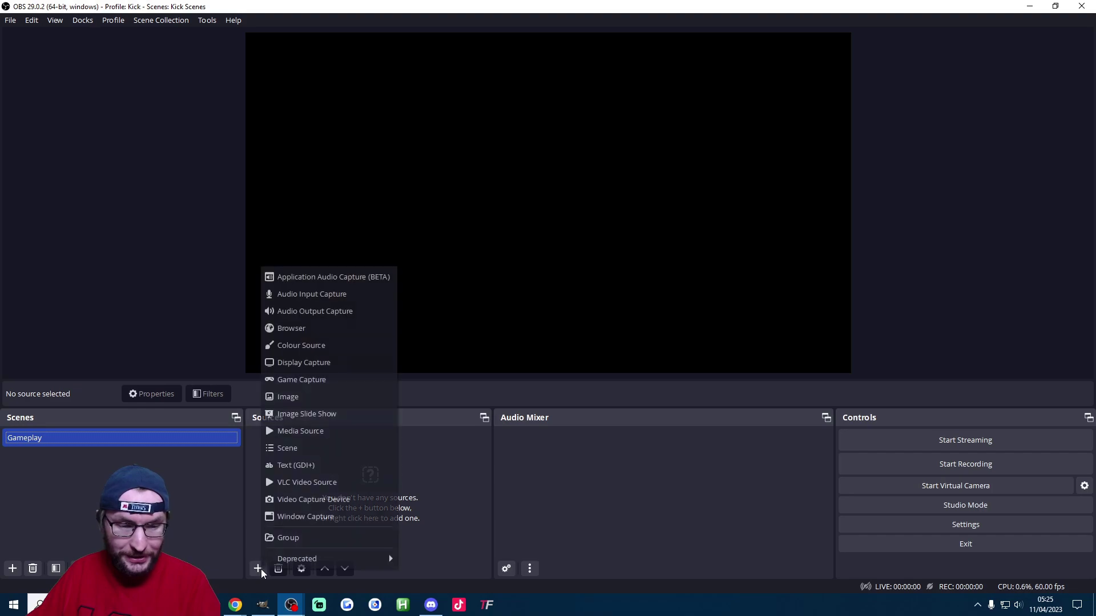
{"action": "left_click", "coordinate": [313, 363]}
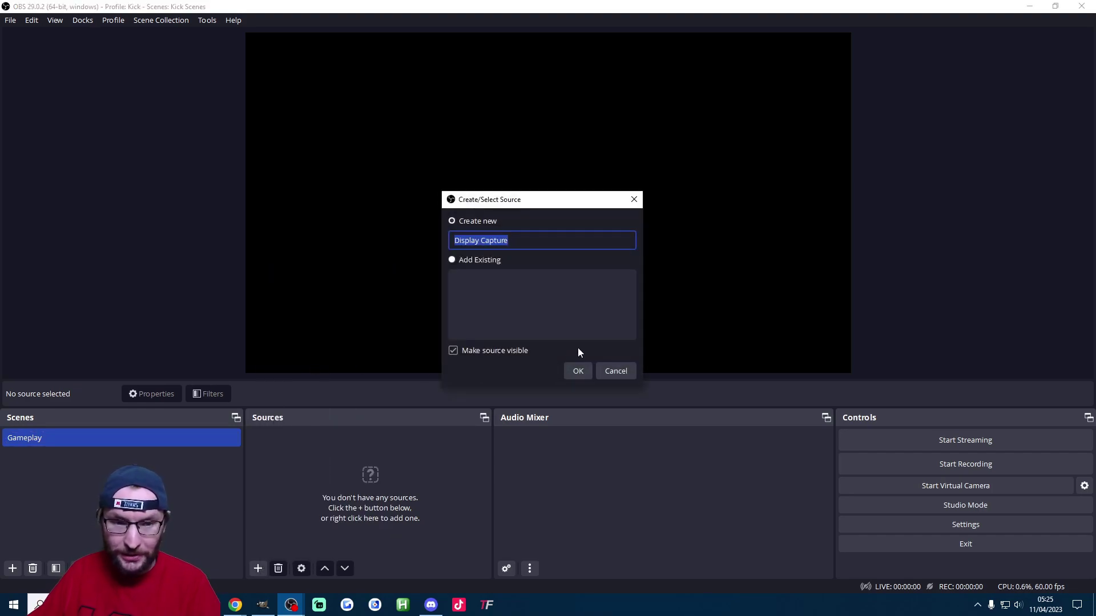
{"action": "left_click", "coordinate": [578, 371]}
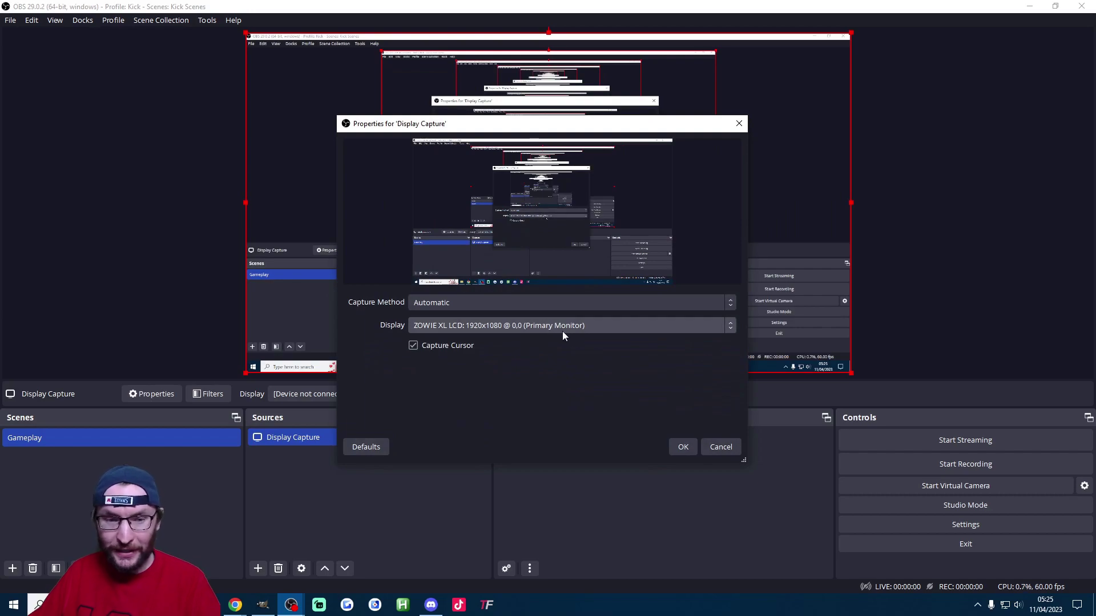
{"action": "left_click", "coordinate": [683, 447]}
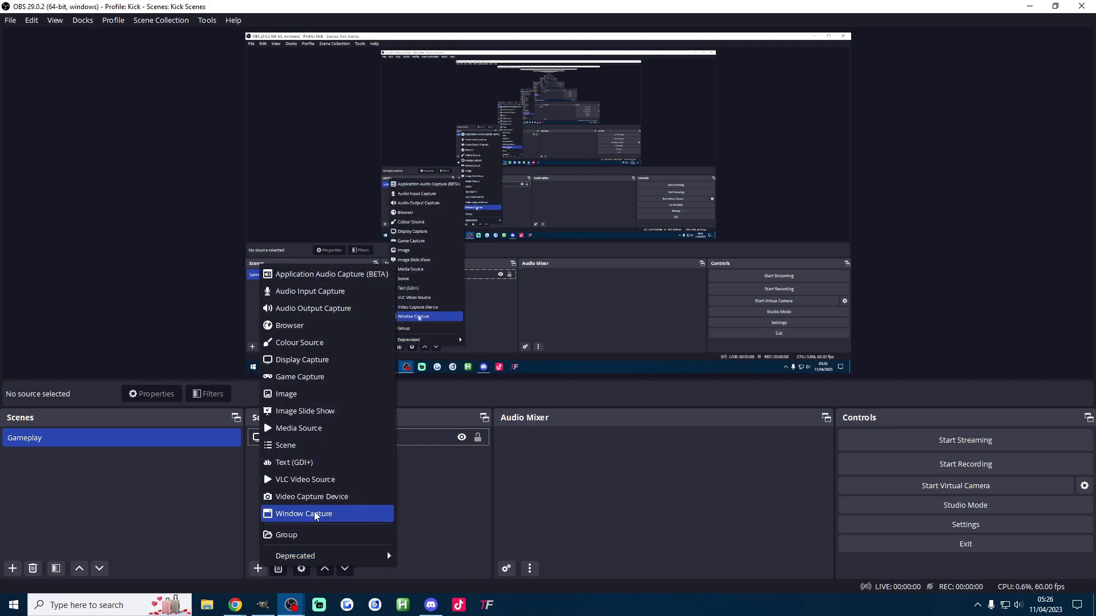
Add a video capture source named Camera using the Logitech StreamCam.
{"action": "left_click", "coordinate": [337, 496]}
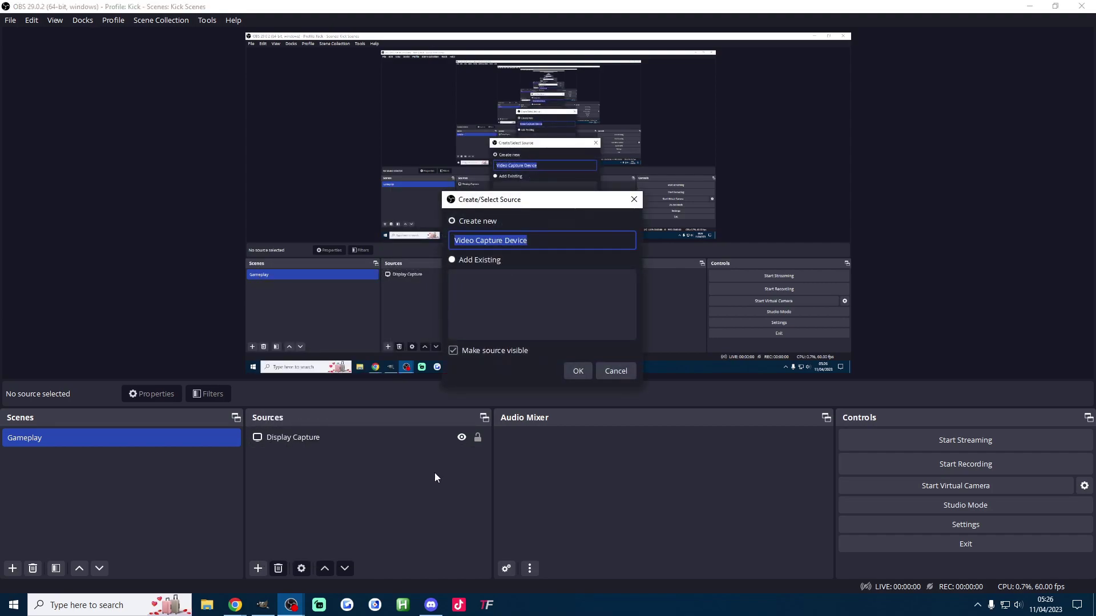
{"action": "type", "text": "Camera"}
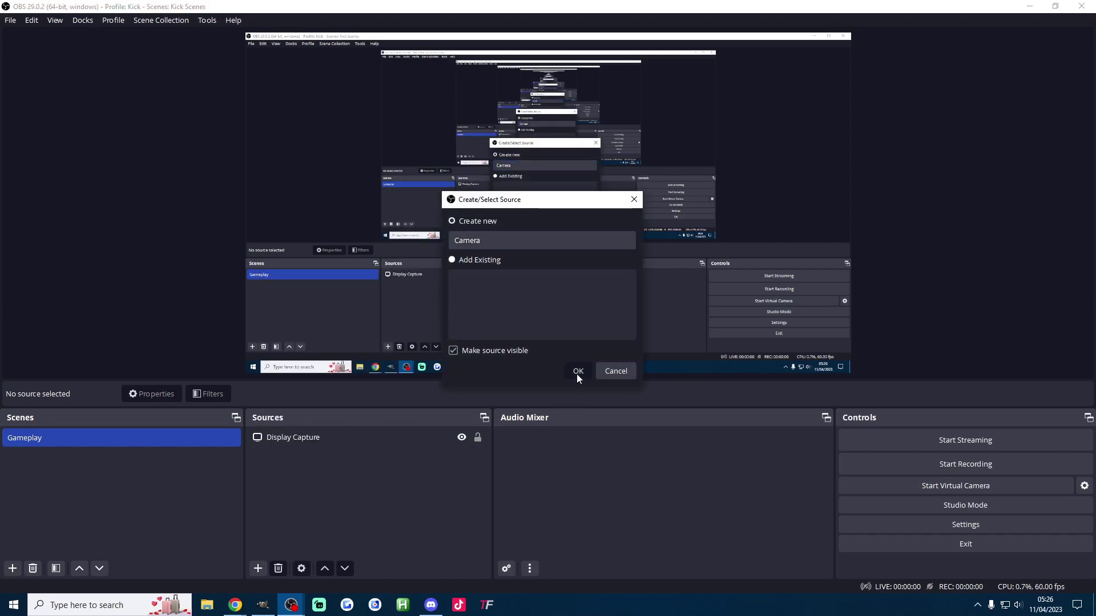
{"action": "left_click", "coordinate": [578, 371]}
{"action": "left_click", "coordinate": [493, 301]}
{"action": "left_click", "coordinate": [480, 328]}
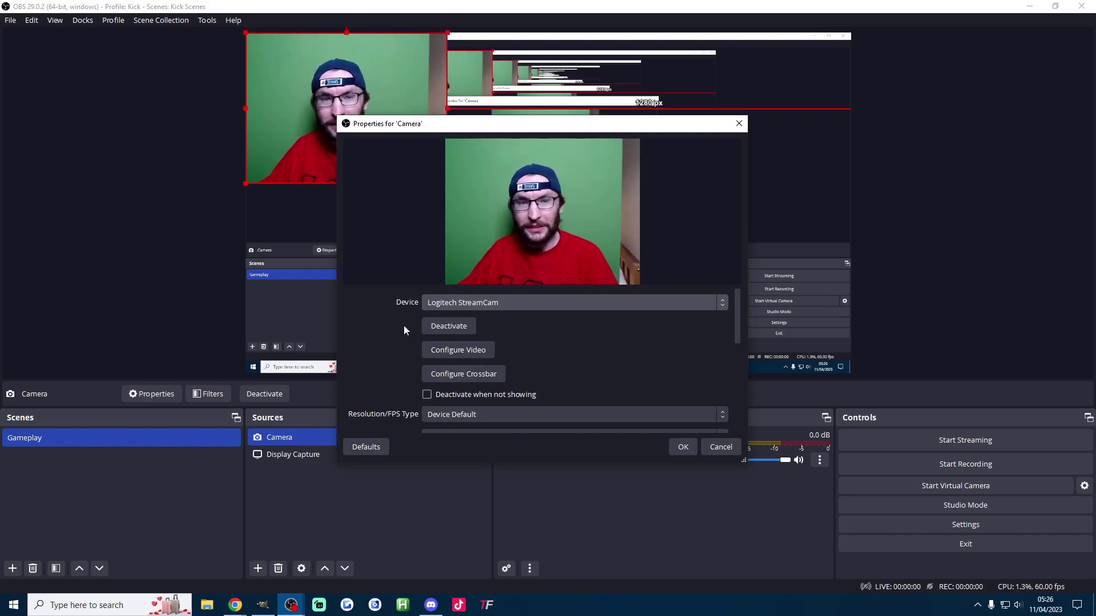
Set the Camera to a custom 1920x1080 resolution at 60 FPS and apply it.
{"action": "scroll", "coordinate": [530, 346], "scroll_direction": "down", "scroll_amount": 1}
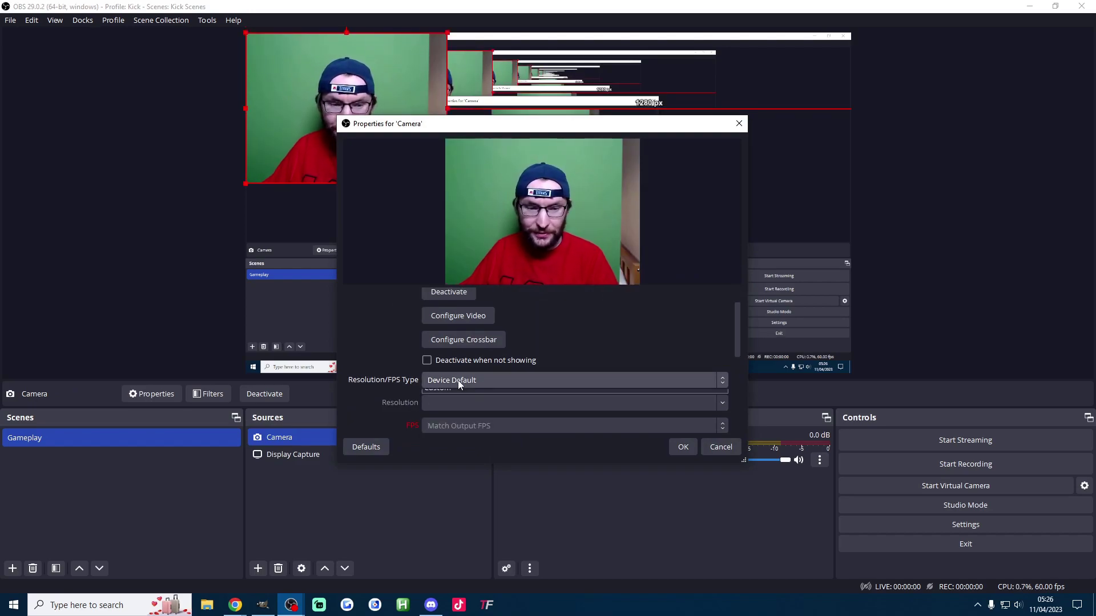
{"action": "left_click", "coordinate": [458, 380]}
{"action": "left_click", "coordinate": [448, 407]}
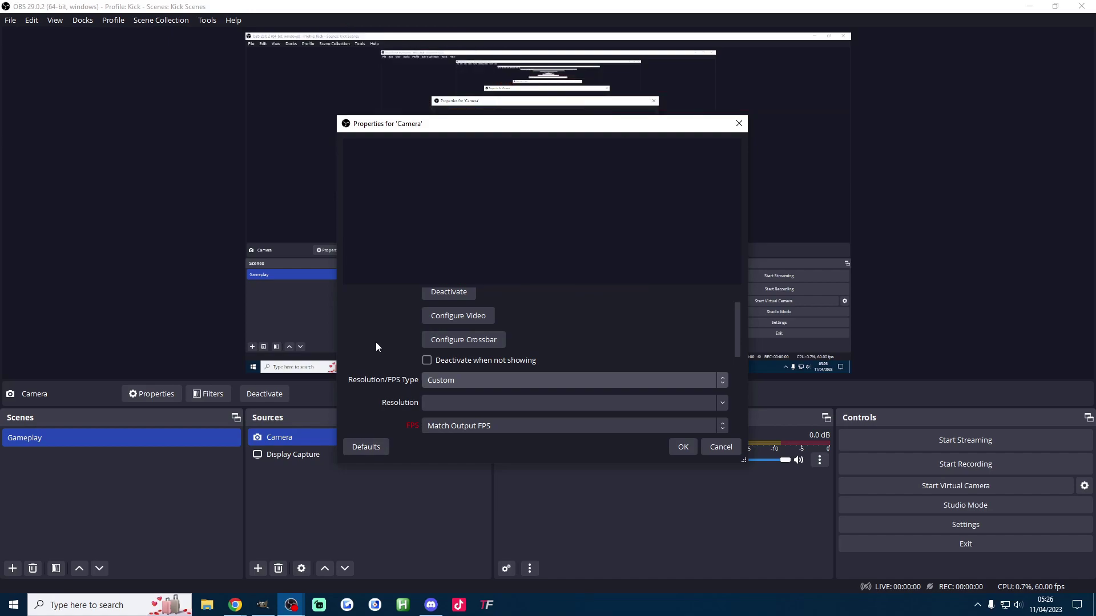
{"action": "scroll", "coordinate": [379, 341], "scroll_direction": "down", "scroll_amount": 2}
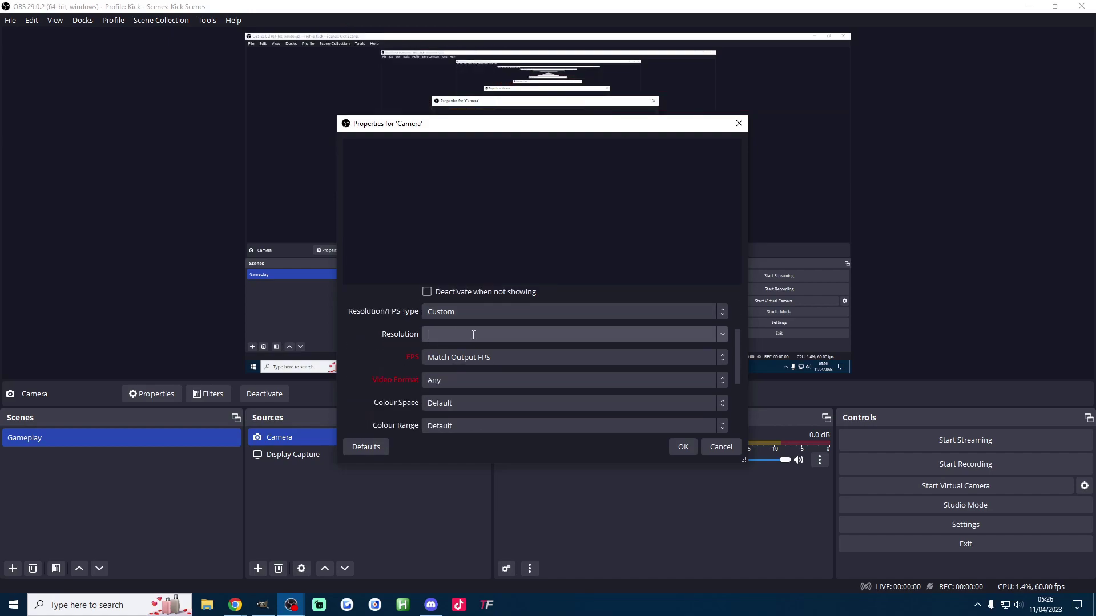
{"action": "left_click", "coordinate": [722, 335]}
{"action": "left_click", "coordinate": [501, 351]}
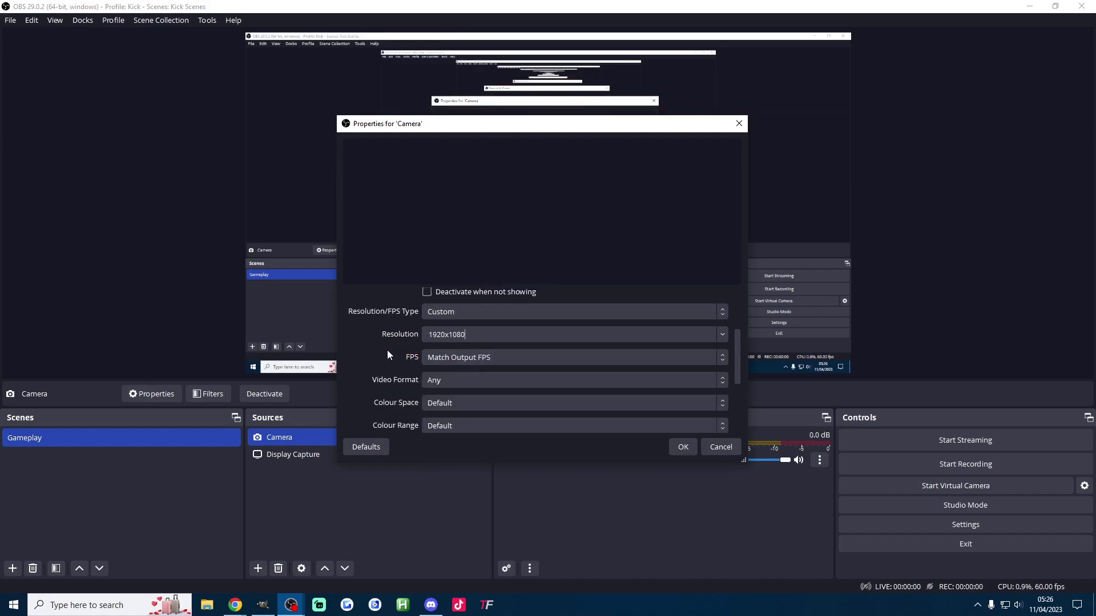
{"action": "left_click", "coordinate": [722, 357]}
{"action": "left_click", "coordinate": [456, 391]}
{"action": "scroll", "coordinate": [394, 356], "scroll_direction": "down", "scroll_amount": 2}
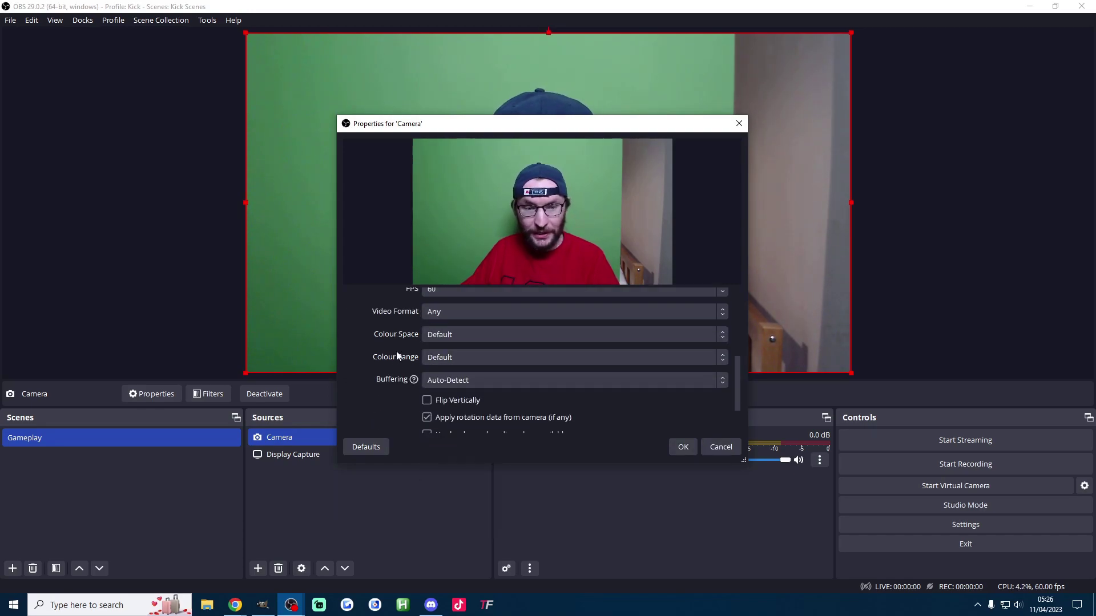
{"action": "scroll", "coordinate": [398, 348], "scroll_direction": "down", "scroll_amount": 3}
{"action": "left_click", "coordinate": [685, 450]}
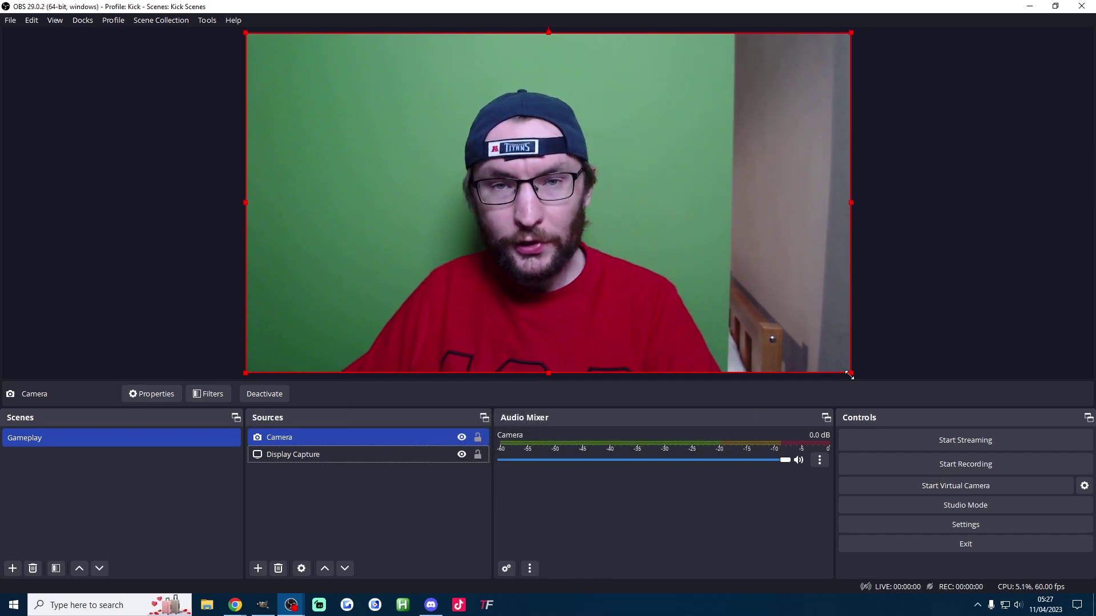
Shrink the Camera to a small box at the left and centre it vertically.
{"action": "left_click_drag", "start_coordinate": [850, 374], "coordinate": [318, 112]}
{"action": "right_click", "coordinate": [317, 74]}
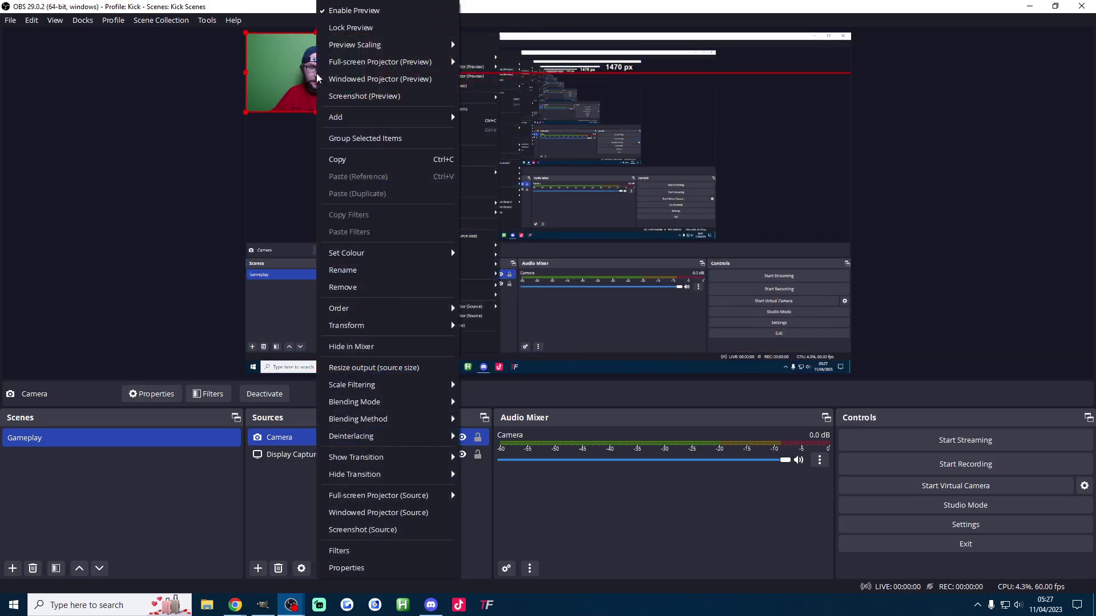
{"action": "mouse_move", "coordinate": [397, 325]}
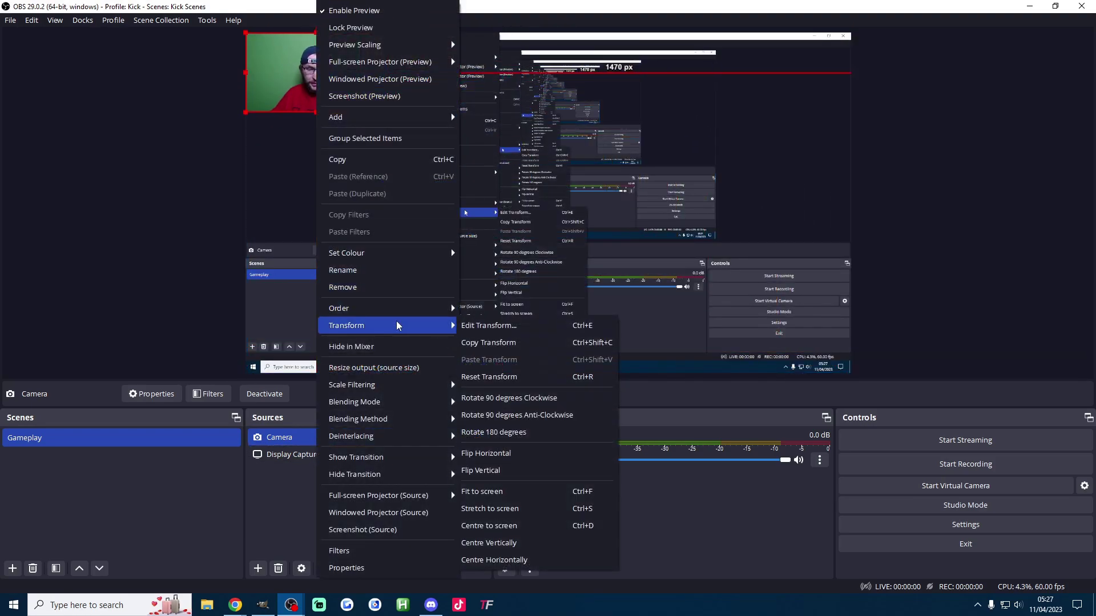
{"action": "left_click", "coordinate": [514, 543]}
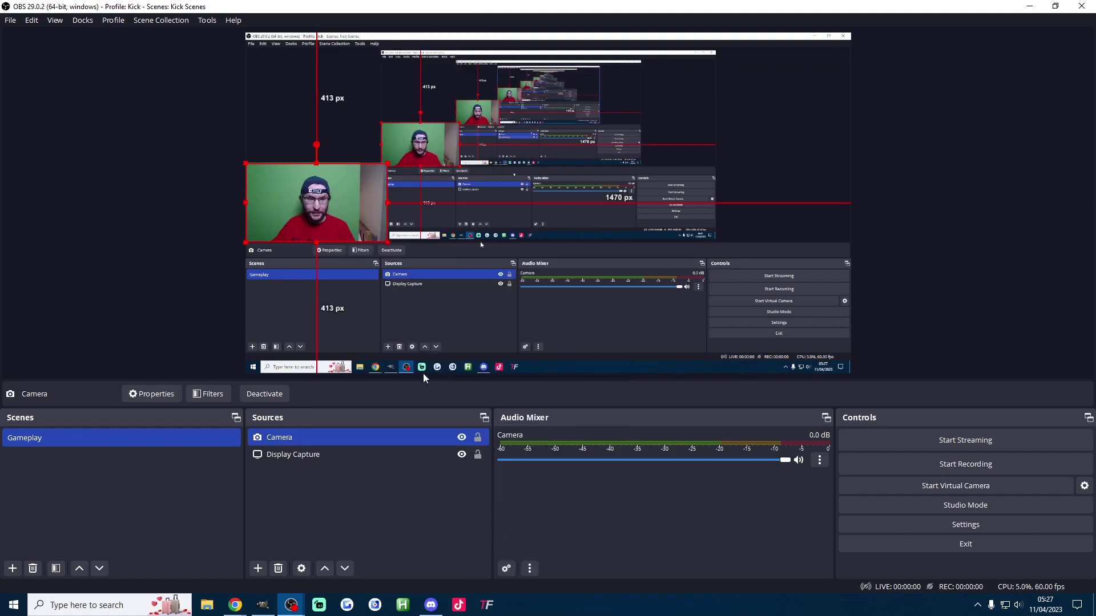
{"action": "left_click", "coordinate": [950, 249]}
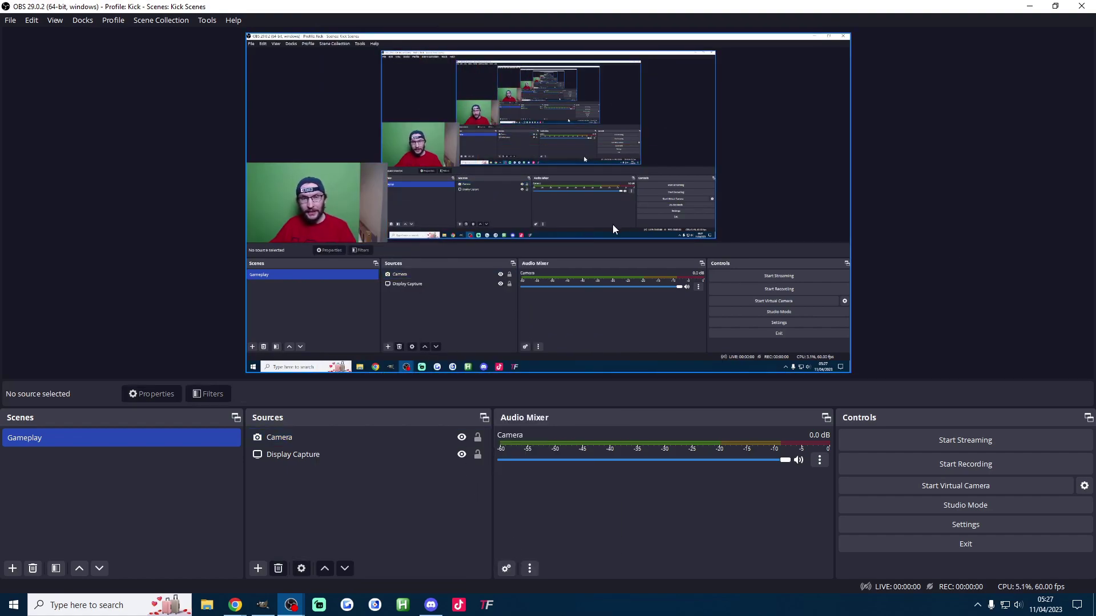
Crop the Camera's right edge and mute its audio in the mixer.
{"action": "left_click", "coordinate": [370, 206]}
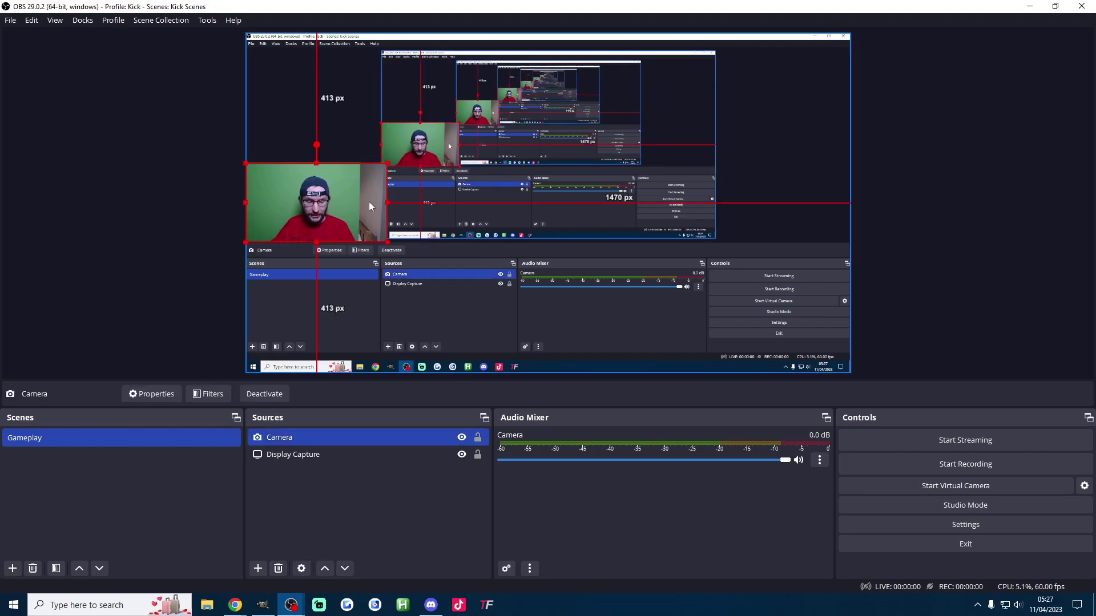
{"action": "left_click_drag", "start_coordinate": [388, 204], "coordinate": [358, 204]}
{"action": "left_click", "coordinate": [945, 249]}
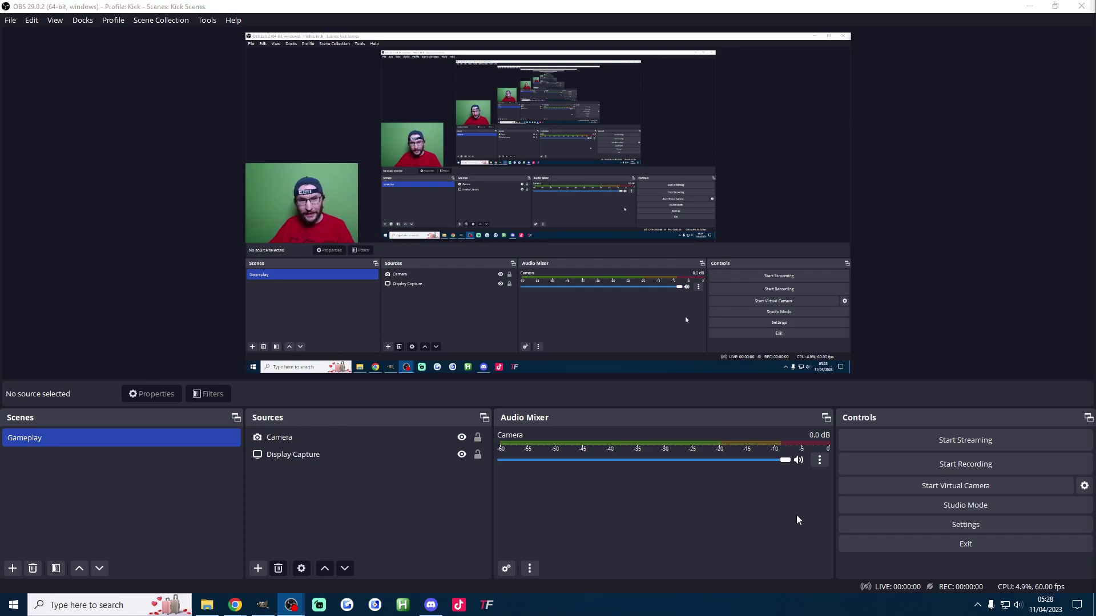
{"action": "left_click", "coordinate": [799, 461]}
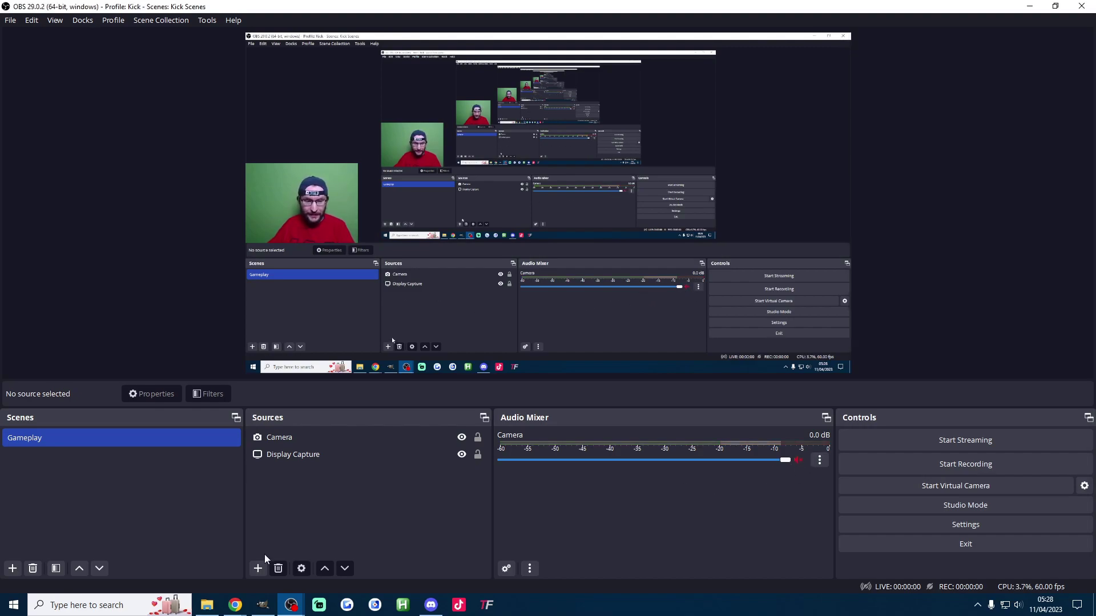
Add an Audio Input Capture named Mic using the HyperX Quadcast microphone.
{"action": "left_click", "coordinate": [257, 569]}
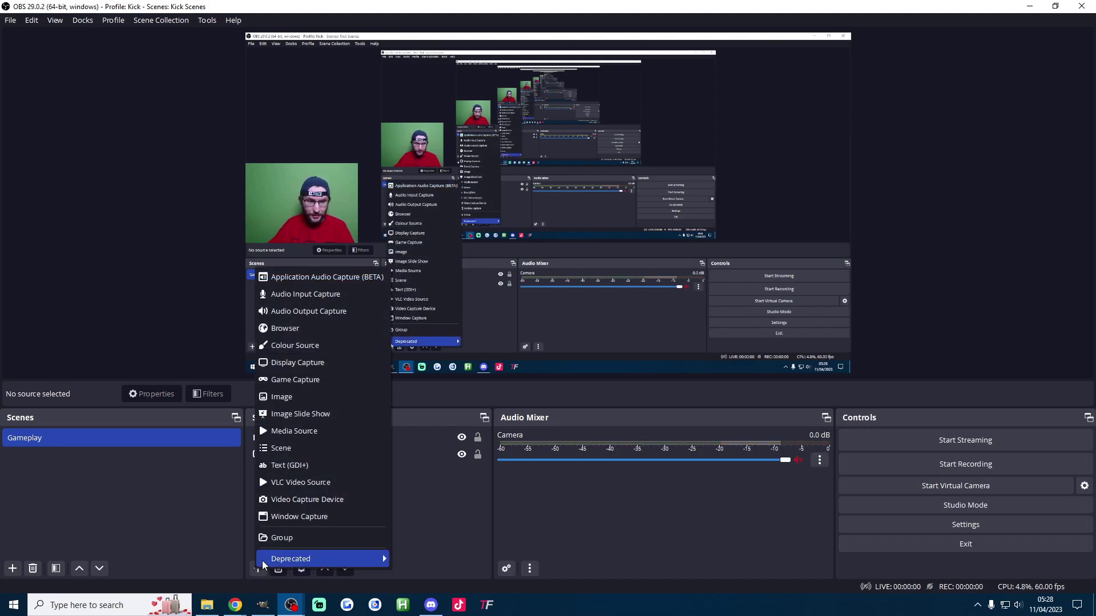
{"action": "left_click", "coordinate": [303, 294]}
{"action": "type", "text": "Mic"}
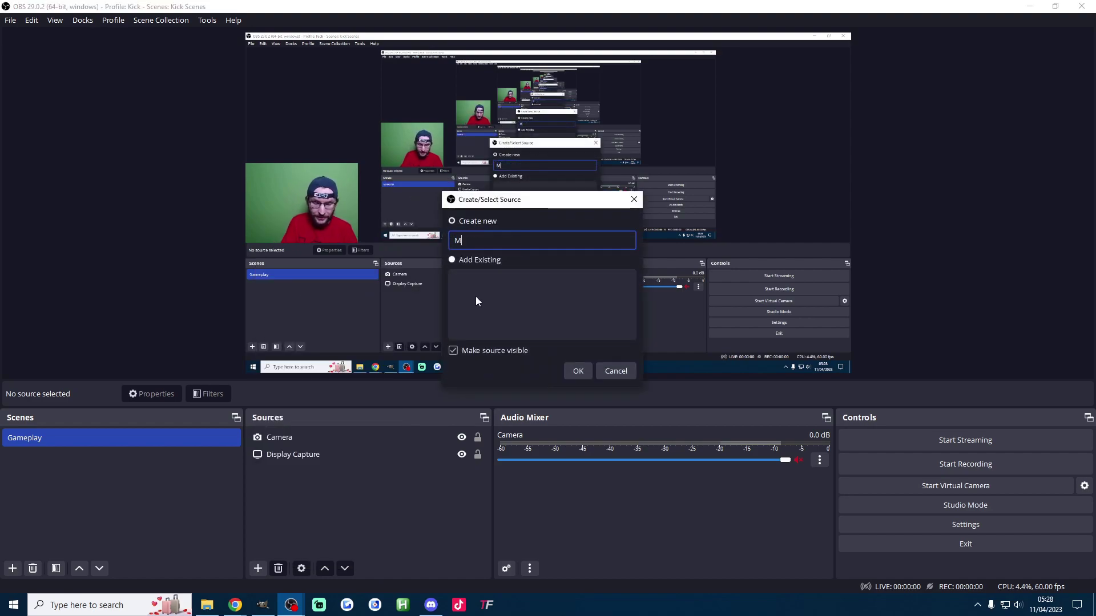
{"action": "left_click", "coordinate": [578, 371]}
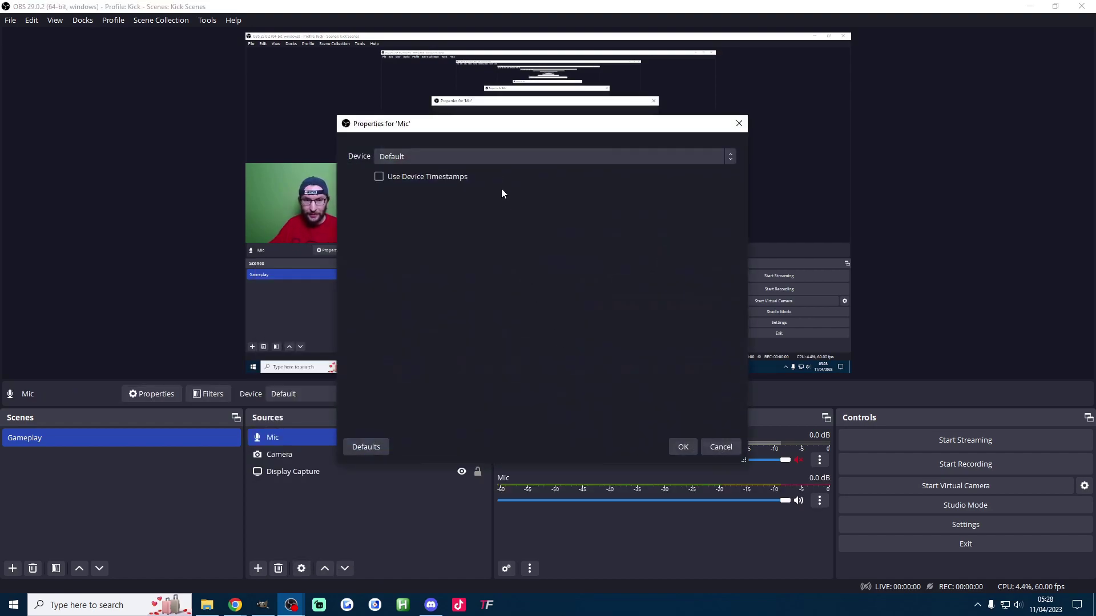
{"action": "left_click", "coordinate": [495, 157]}
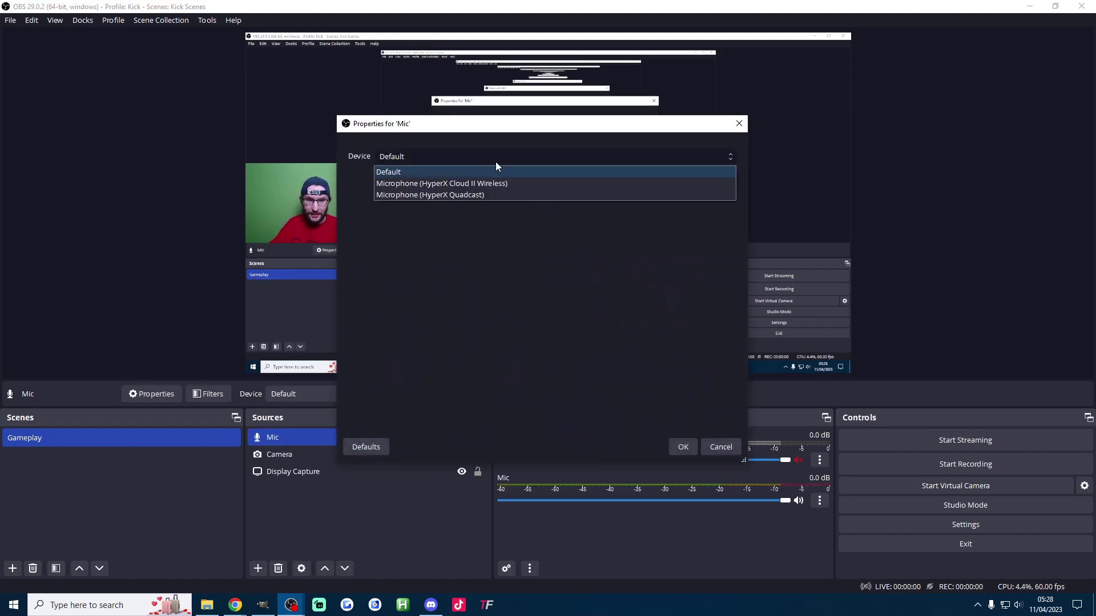
{"action": "left_click", "coordinate": [481, 195]}
{"action": "left_click", "coordinate": [683, 447]}
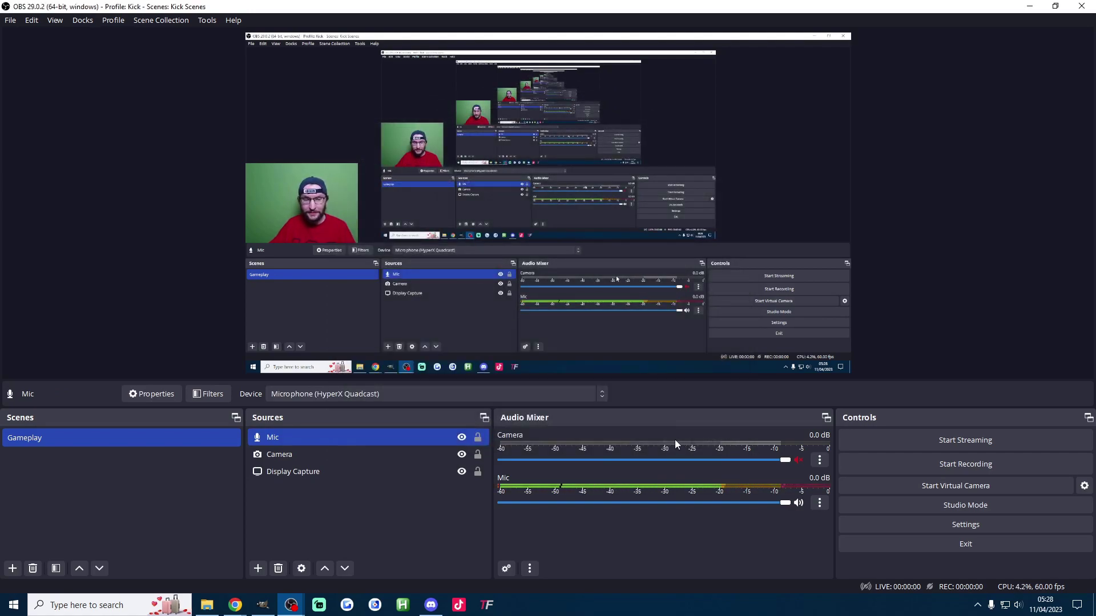
Add a Noise Suppression filter to Mic using the RNNoise method.
{"action": "right_click", "coordinate": [399, 437]}
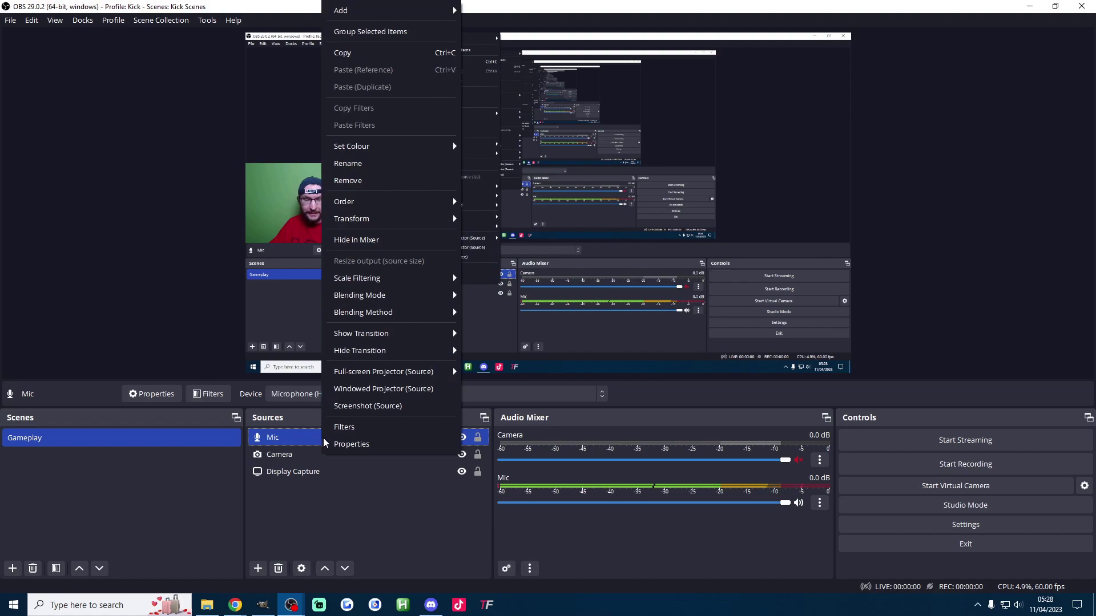
{"action": "left_click", "coordinate": [440, 429]}
{"action": "left_click", "coordinate": [312, 490]}
{"action": "left_click", "coordinate": [364, 445]}
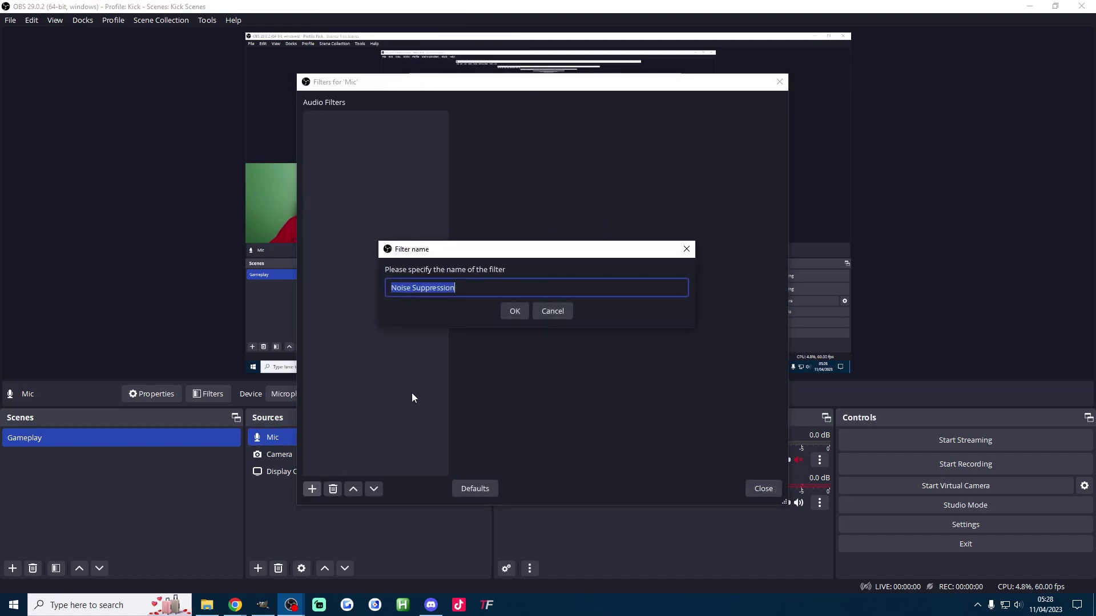
{"action": "left_click", "coordinate": [516, 314]}
{"action": "left_click", "coordinate": [643, 122]}
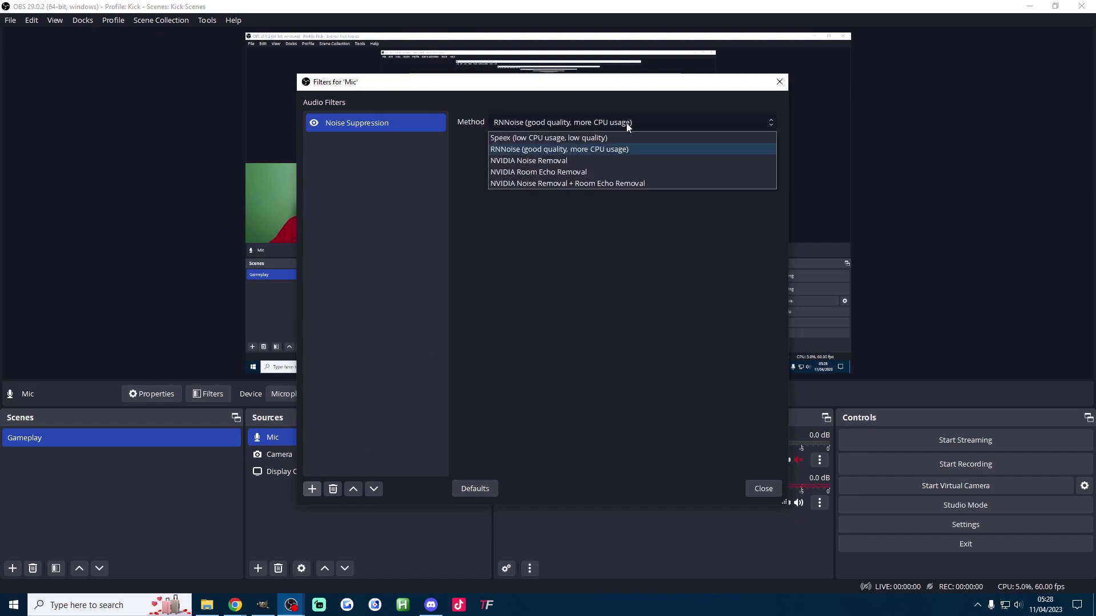
{"action": "left_click", "coordinate": [456, 169]}
{"action": "left_click", "coordinate": [762, 489]}
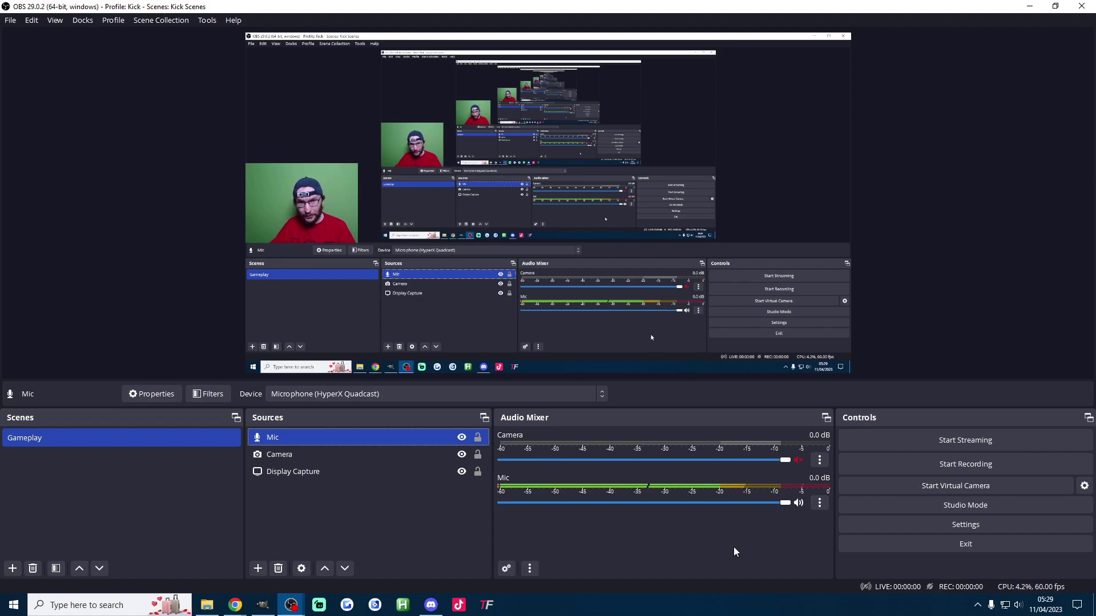
Add an Audio Output Capture named Headset capturing Speakers (HyperX Cloud II Wireless).
{"action": "left_click", "coordinate": [258, 568]}
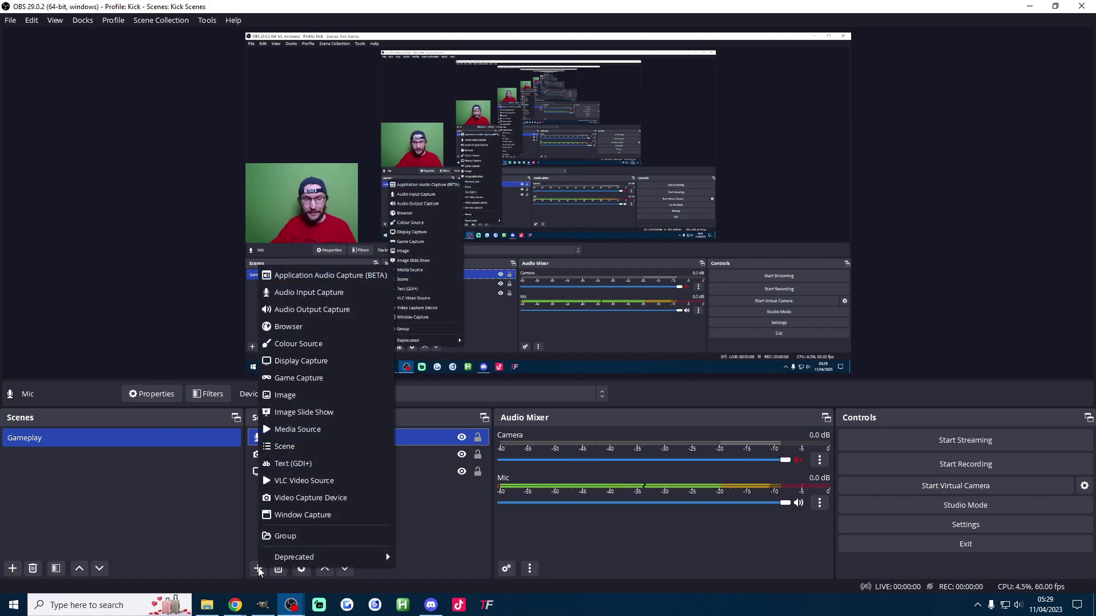
{"action": "left_click", "coordinate": [314, 309]}
{"action": "type", "text": "Headset"}
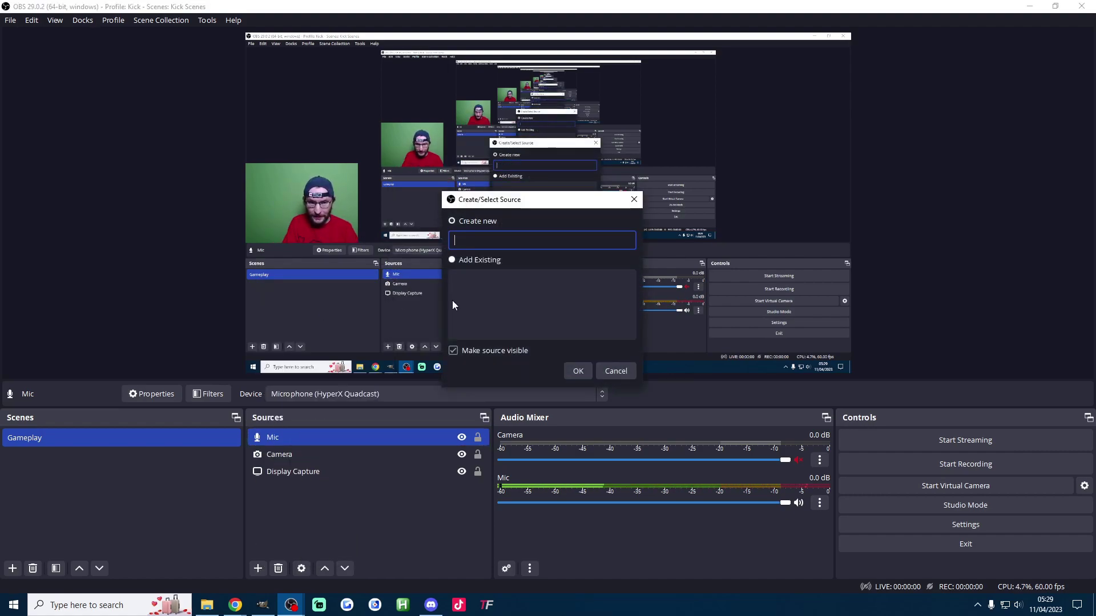
{"action": "left_click", "coordinate": [577, 371]}
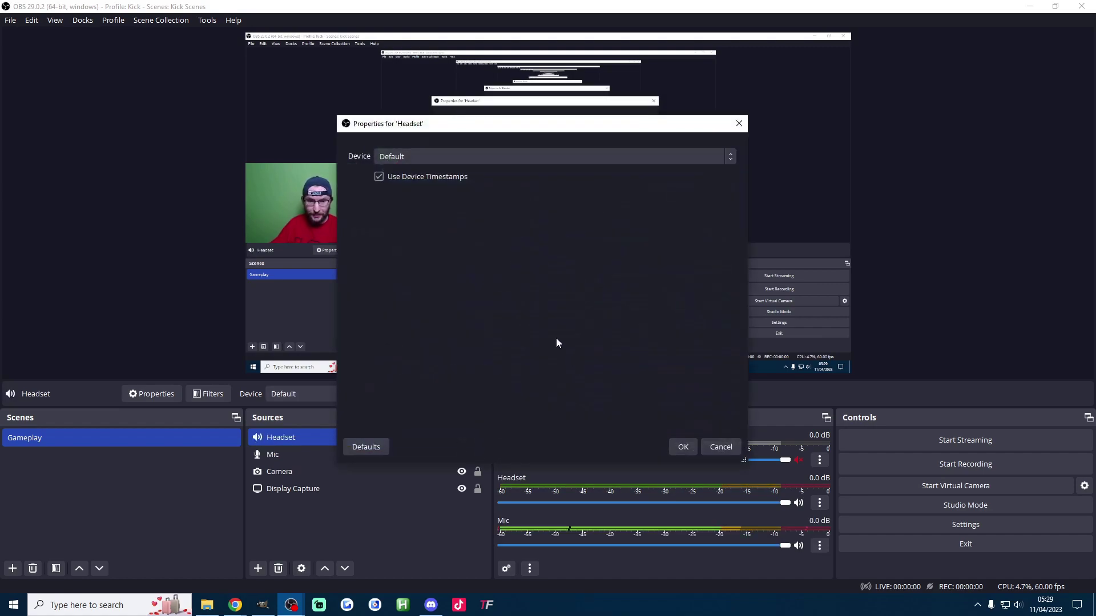
{"action": "left_click", "coordinate": [486, 157]}
{"action": "left_click", "coordinate": [457, 184]}
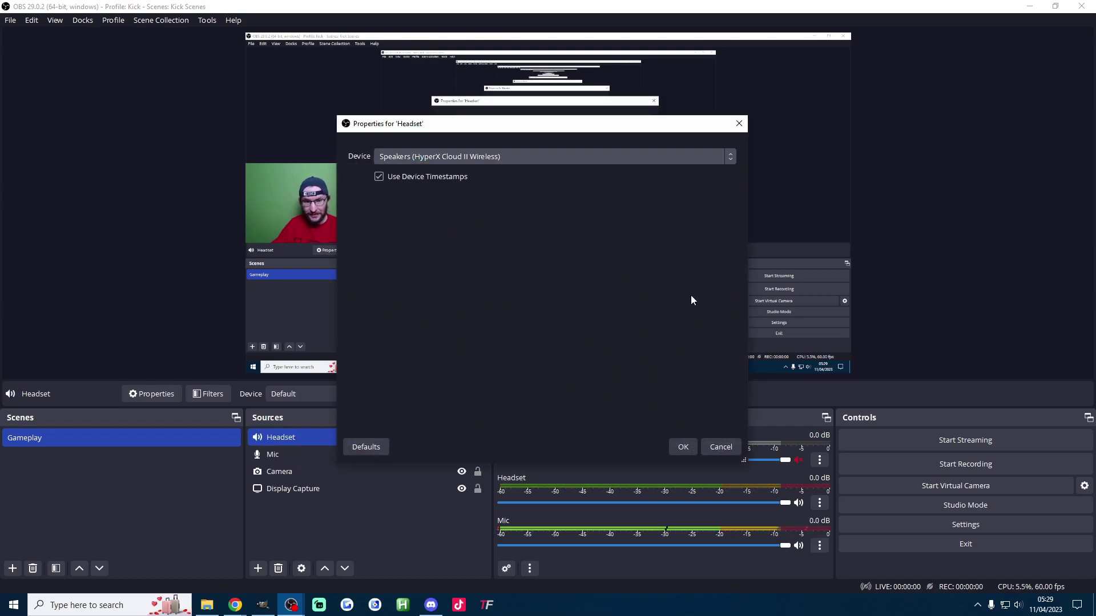
{"action": "left_click", "coordinate": [684, 450]}
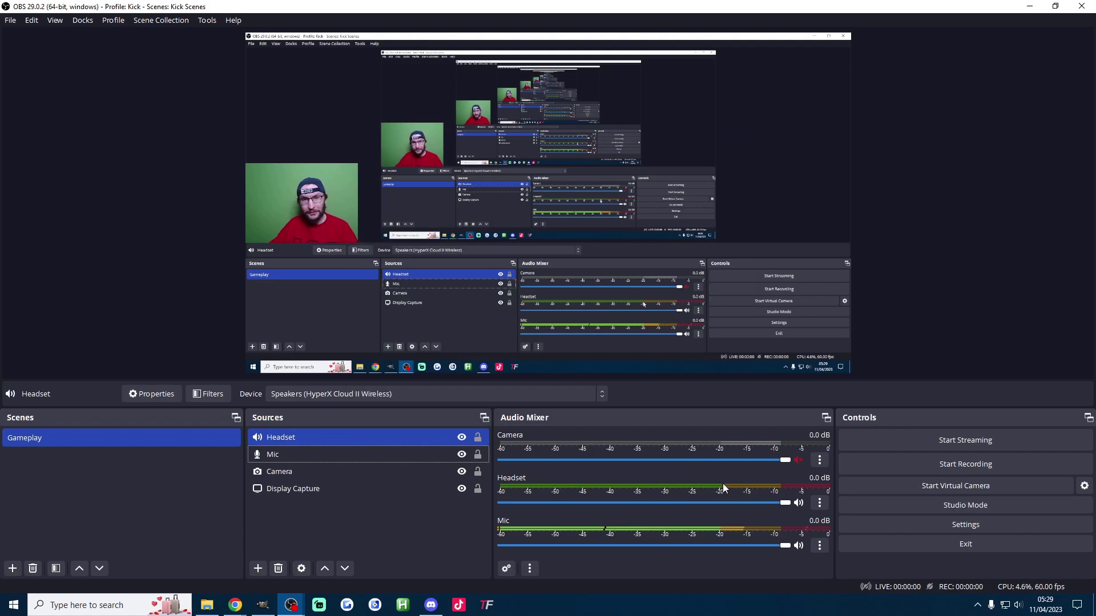
{"action": "left_click", "coordinate": [1018, 605]}
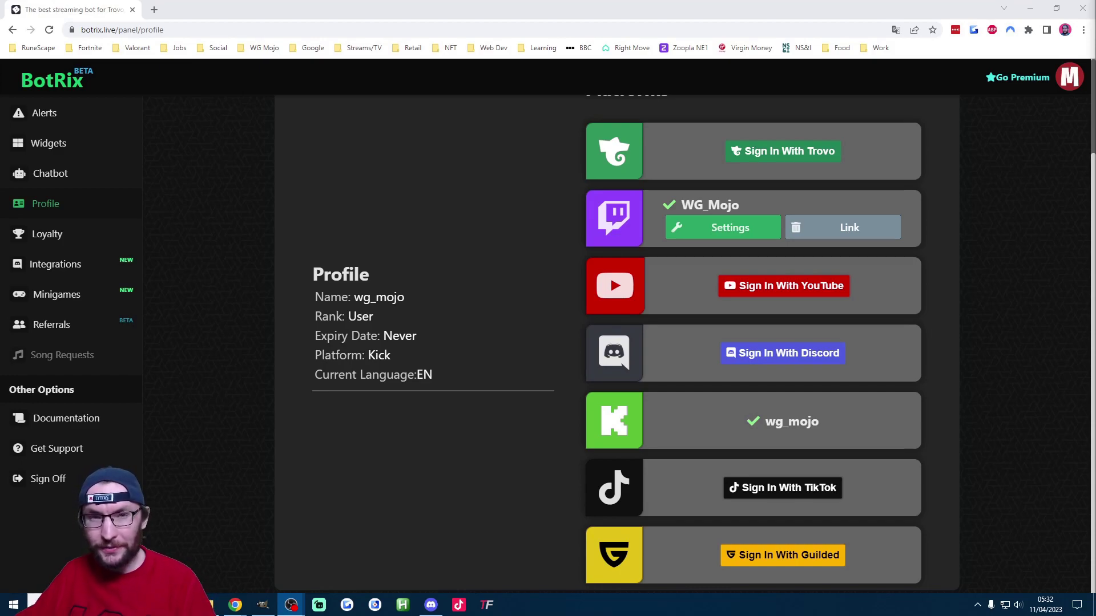
On BotRix's Alerts page, copy the Widget URL, then switch back to OBS.
{"action": "left_click", "coordinate": [828, 441]}
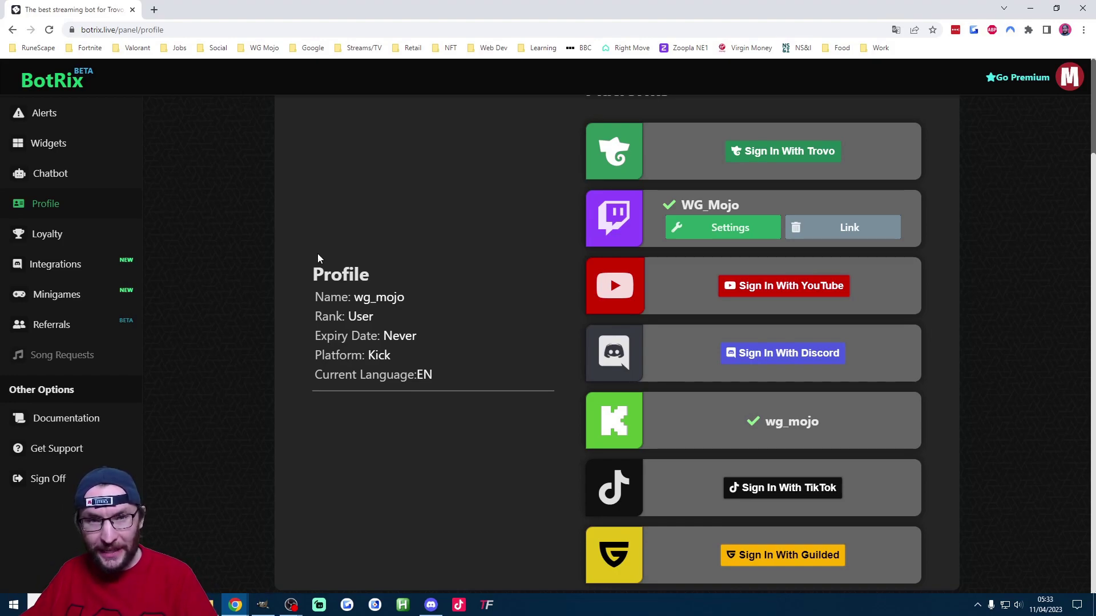
{"action": "left_click", "coordinate": [56, 117]}
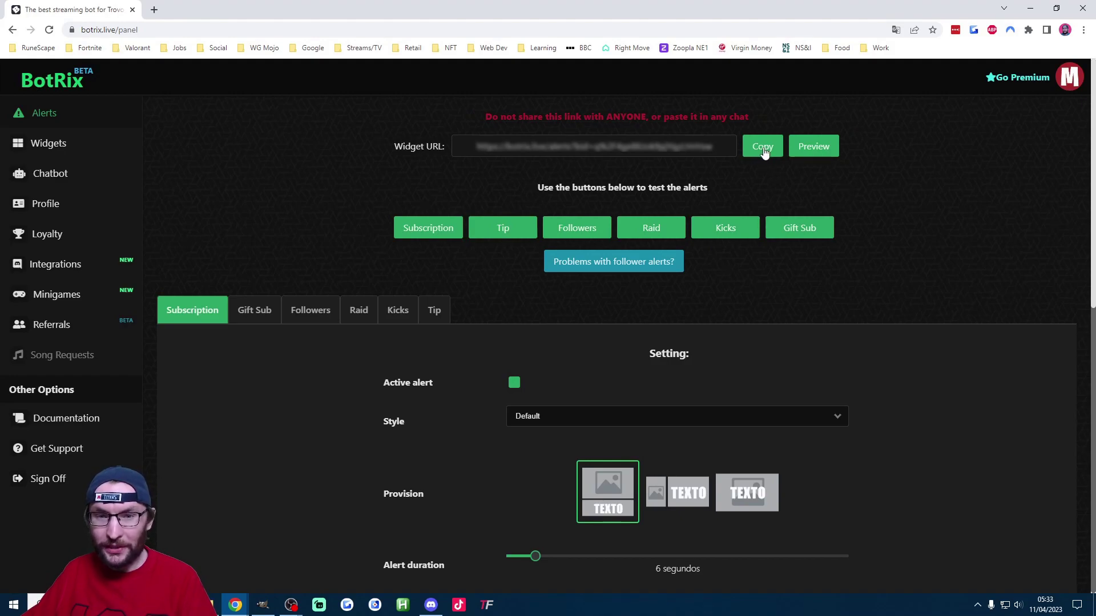
{"action": "left_click", "coordinate": [763, 148]}
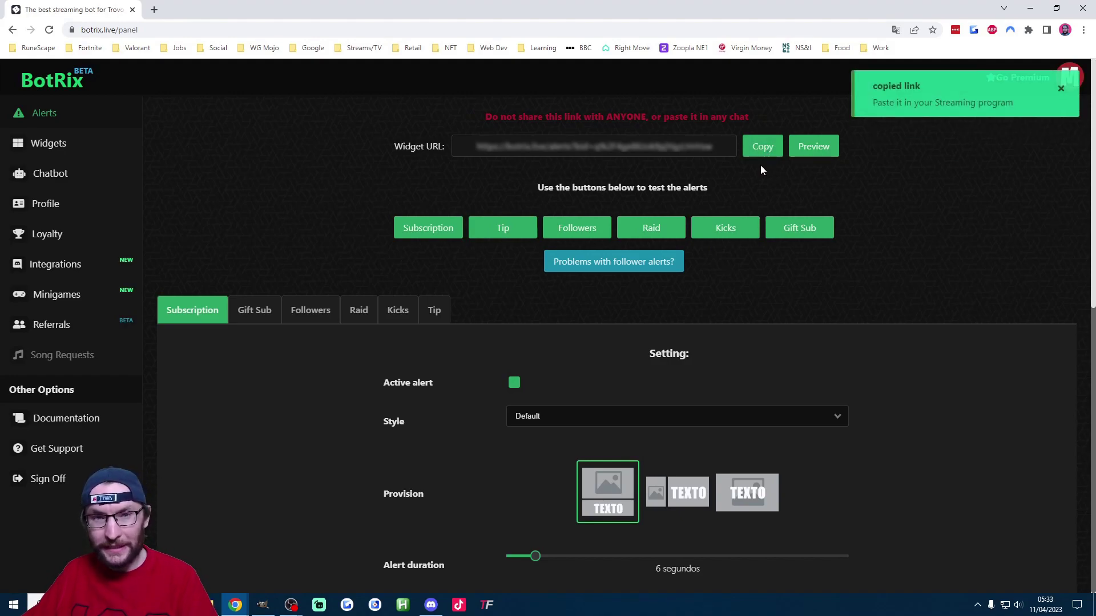
{"action": "left_click", "coordinate": [290, 605]}
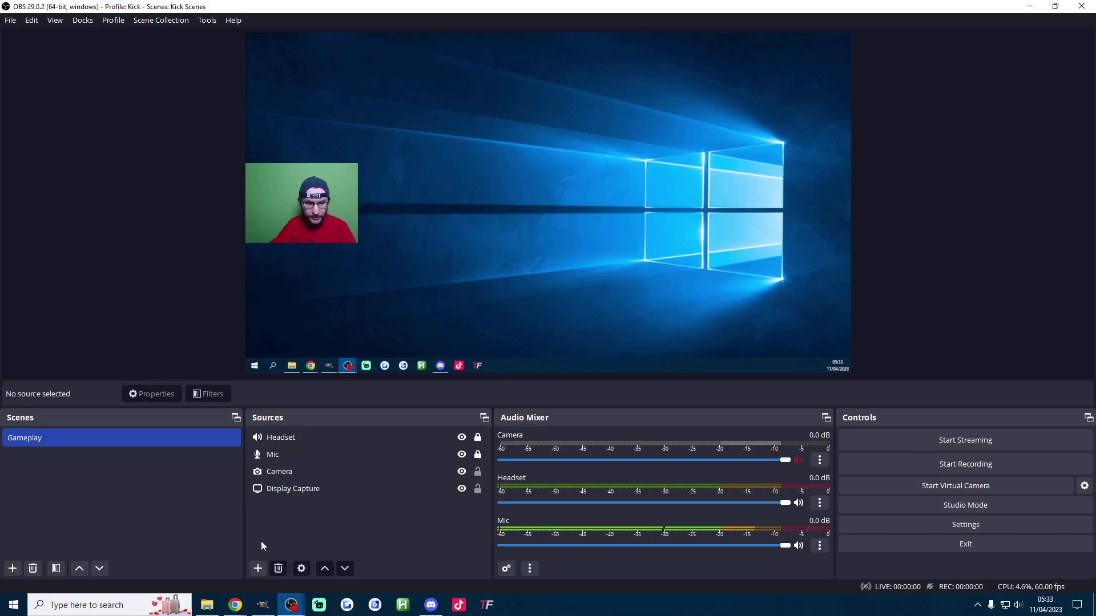
Add a 'Kick Alerts' browser source with the BotRix alerts widget URL, shut down when not visible.
{"action": "left_click", "coordinate": [258, 569]}
{"action": "left_click", "coordinate": [288, 329]}
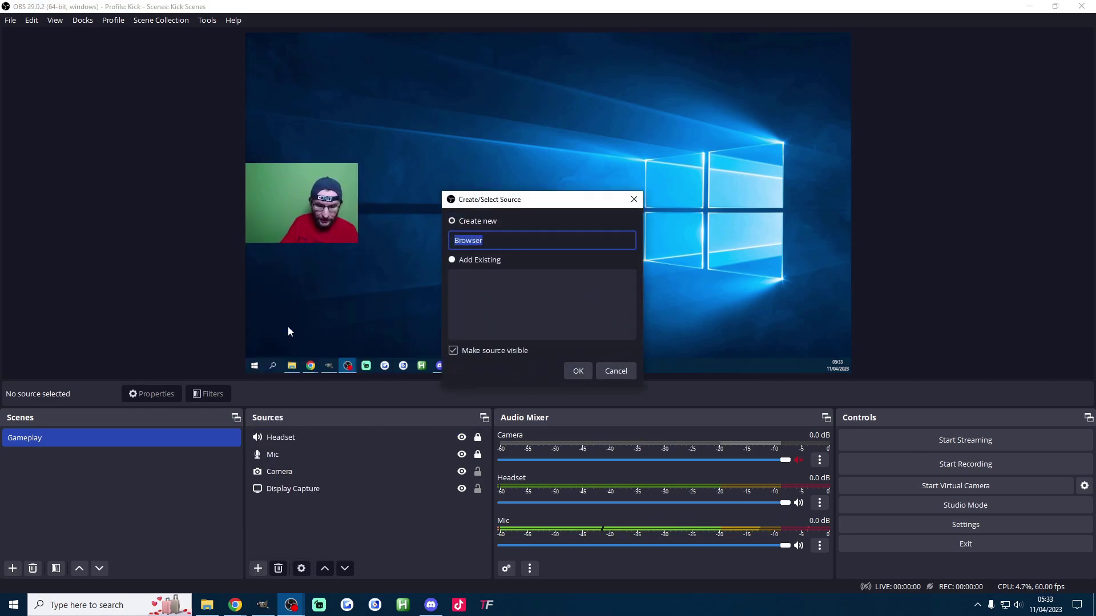
{"action": "type", "text": "Kick A"}
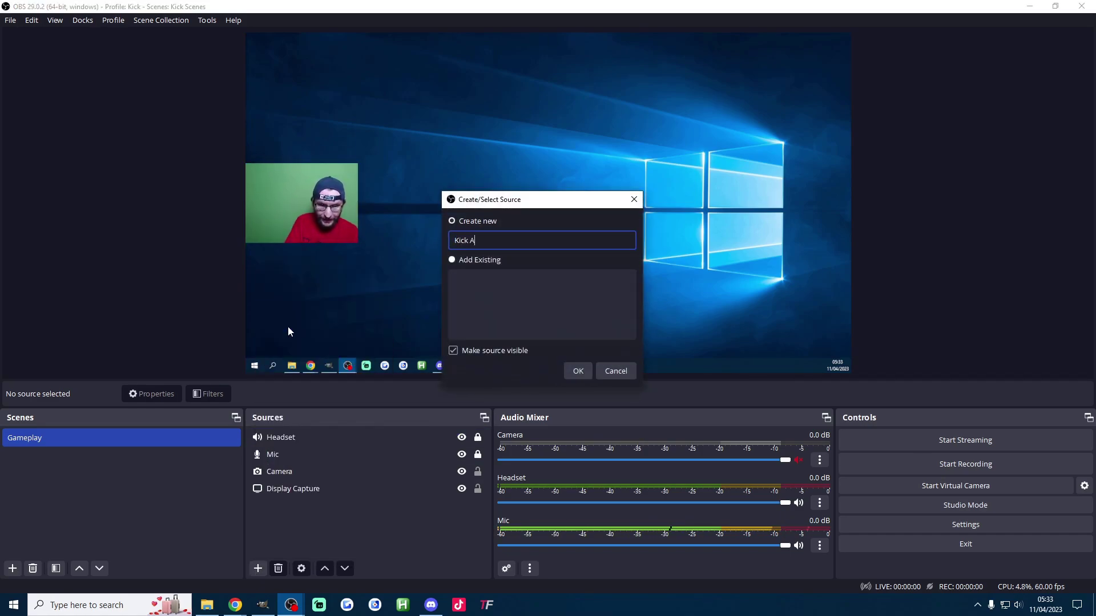
{"action": "type", "text": "lerts"}
{"action": "key", "text": "Return"}
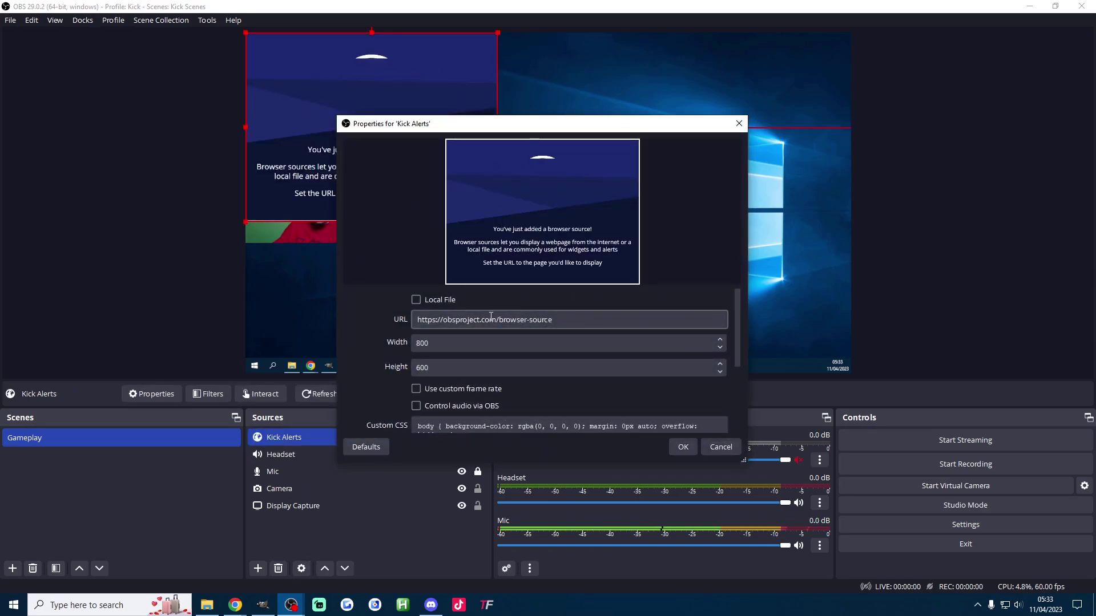
{"action": "triple_click", "coordinate": [491, 316]}
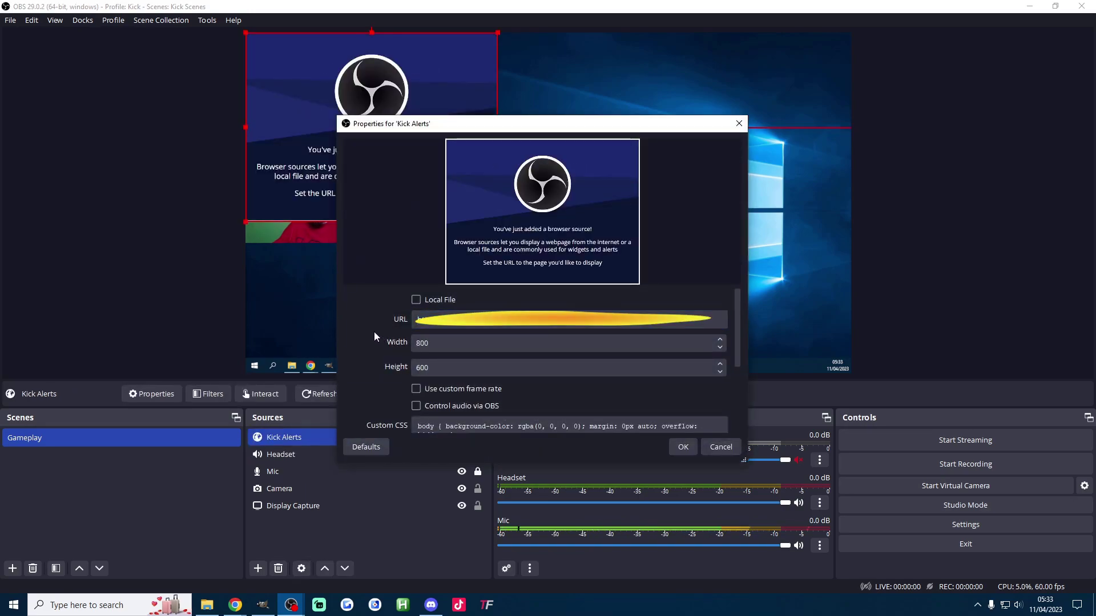
{"action": "scroll", "coordinate": [386, 337], "scroll_direction": "down", "scroll_amount": 2}
{"action": "scroll", "coordinate": [391, 328], "scroll_direction": "down", "scroll_amount": 2}
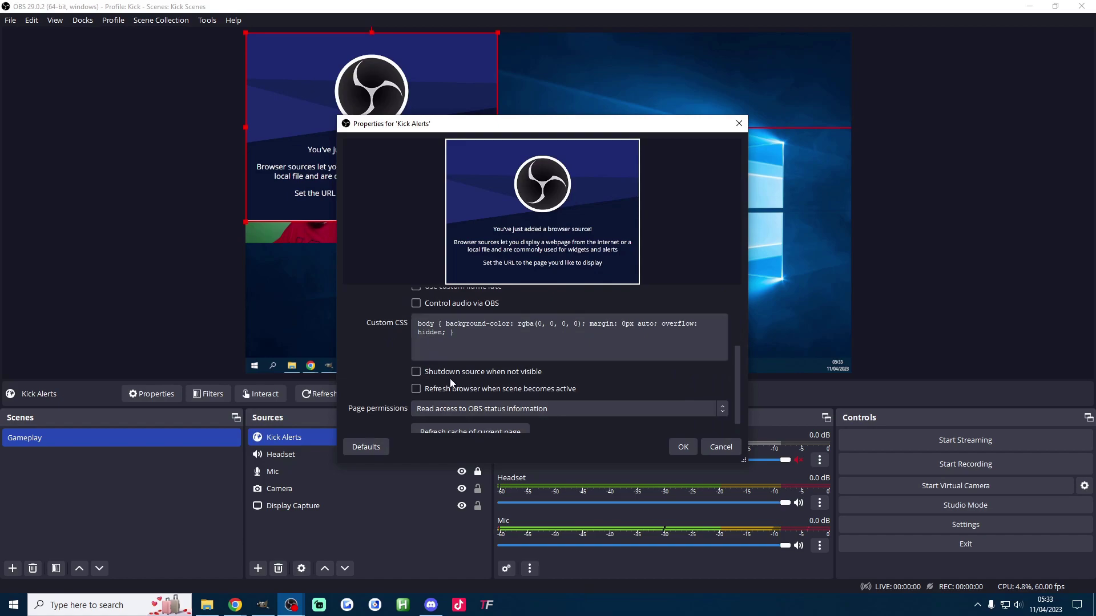
{"action": "left_click", "coordinate": [443, 374]}
{"action": "scroll", "coordinate": [376, 349], "scroll_direction": "down", "scroll_amount": 1}
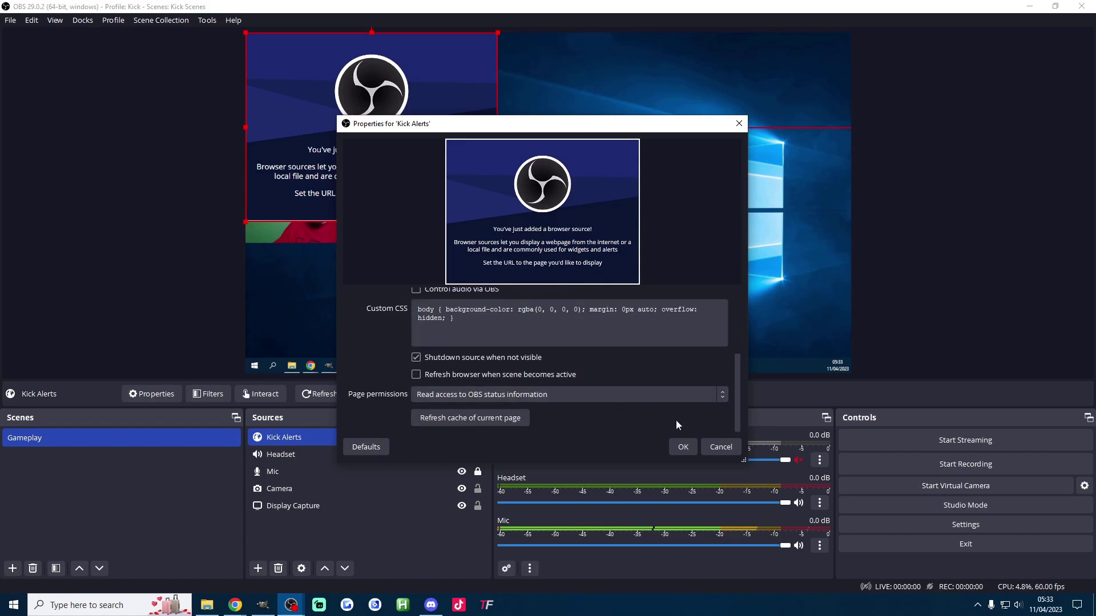
{"action": "left_click", "coordinate": [684, 447]}
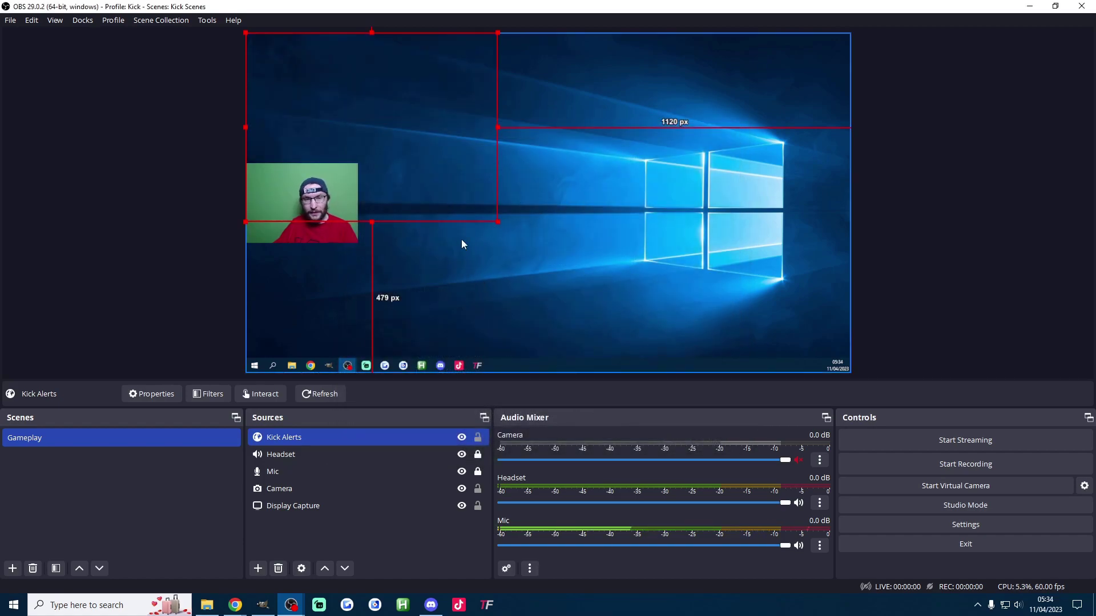
Centre the Kick Alerts source horizontally on the canvas via Transform.
{"action": "right_click", "coordinate": [375, 101]}
{"action": "mouse_move", "coordinate": [449, 327]}
{"action": "left_click", "coordinate": [569, 561]}
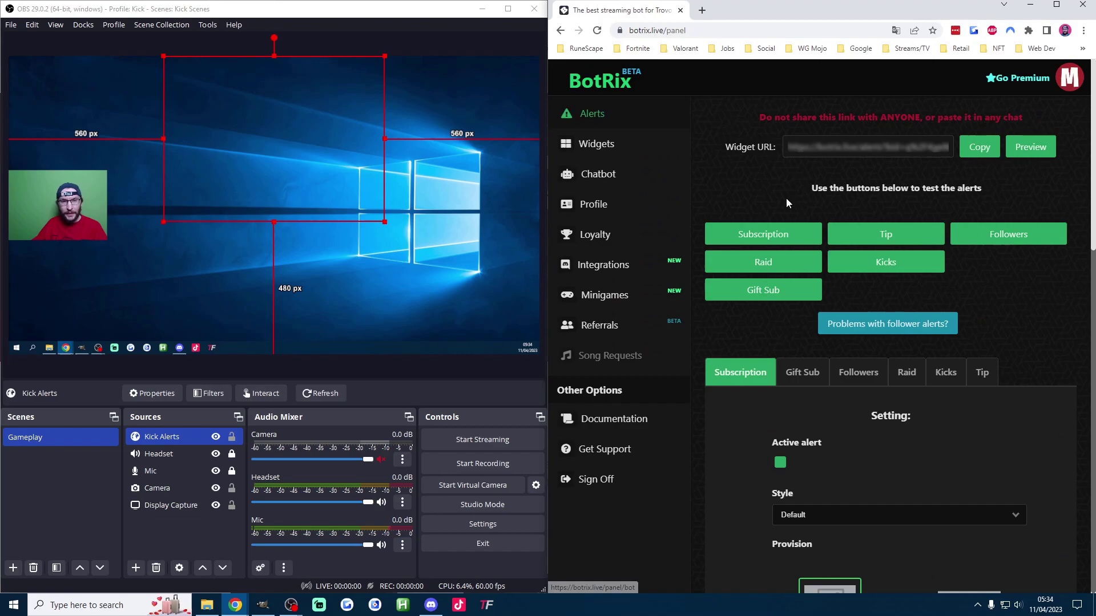
Snap OBS beside Chrome and send a BotRix test follower alert to check it appears.
{"action": "key", "text": "super+Left"}
{"action": "left_click", "coordinate": [786, 197]}
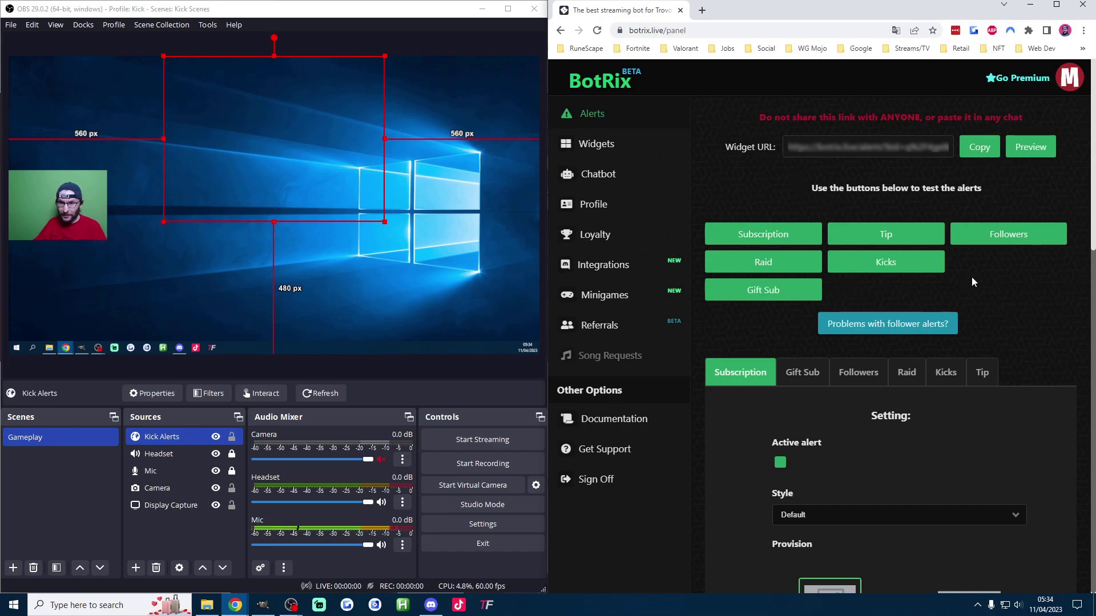
{"action": "left_click", "coordinate": [1007, 235]}
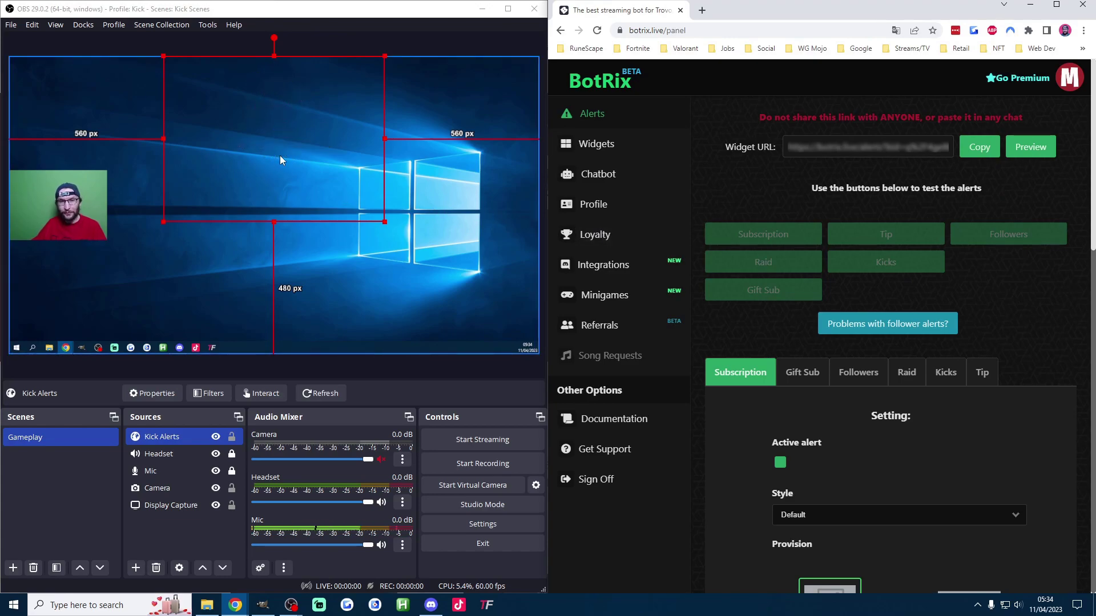
{"action": "scroll", "coordinate": [725, 260], "scroll_direction": "down", "scroll_amount": 2}
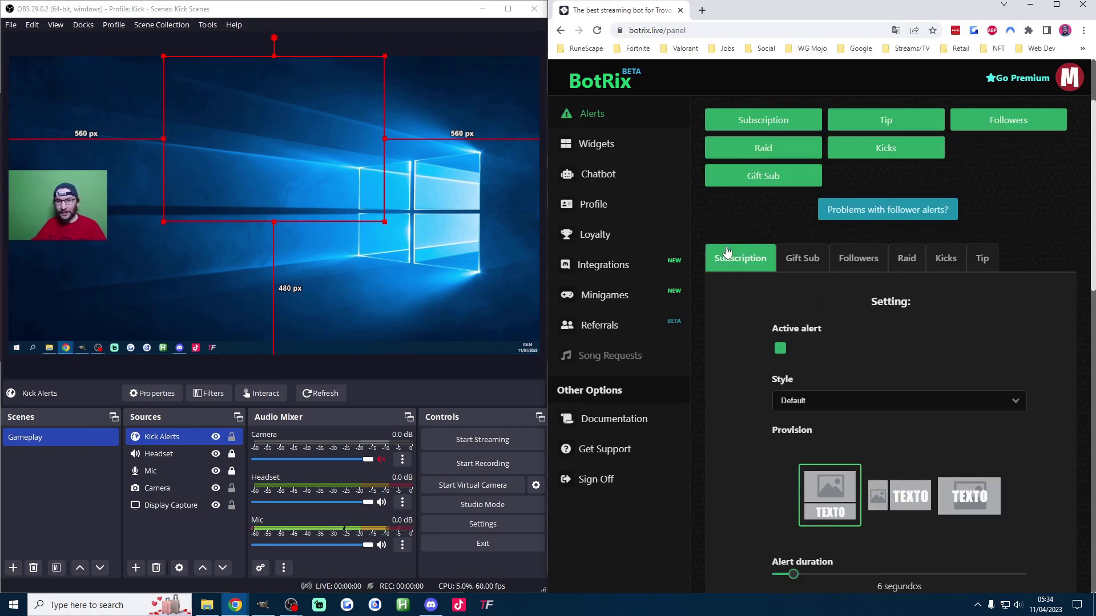
{"action": "scroll", "coordinate": [758, 256], "scroll_direction": "up", "scroll_amount": 2}
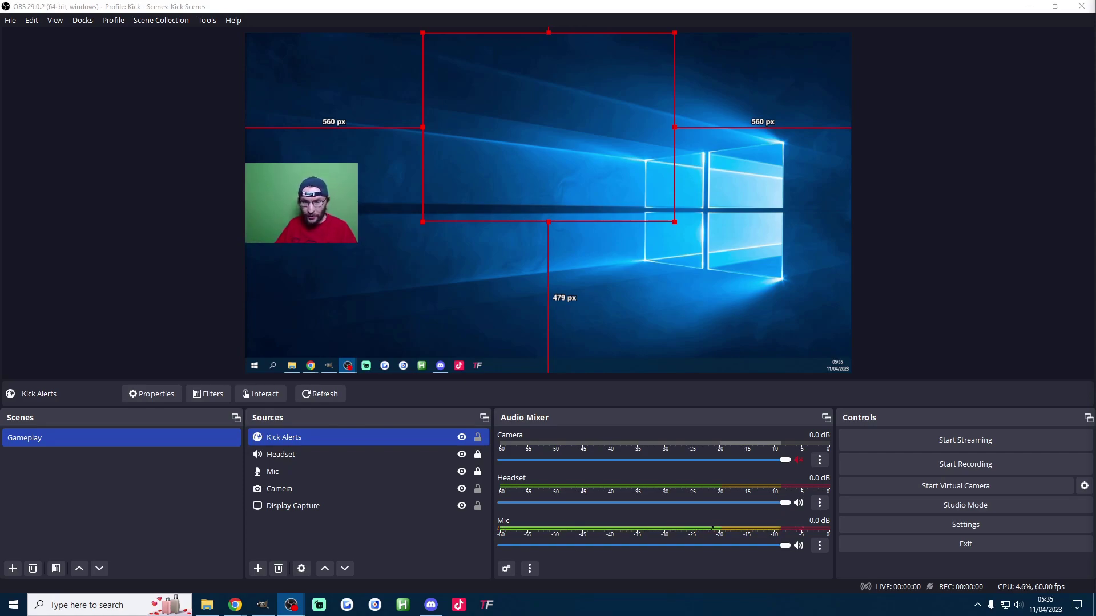
Start the OBS virtual camera from the Controls dock.
{"action": "left_click", "coordinate": [936, 487]}
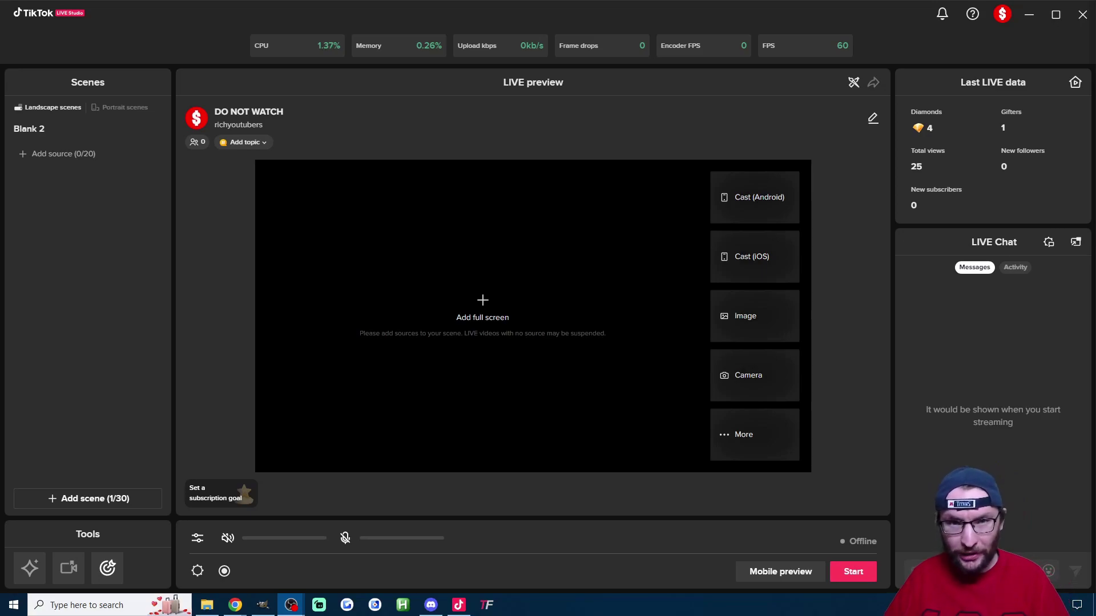
Compare the portrait scene list, then return to landscape scenes showing Blank and Blank 1.
{"action": "left_click", "coordinate": [121, 107]}
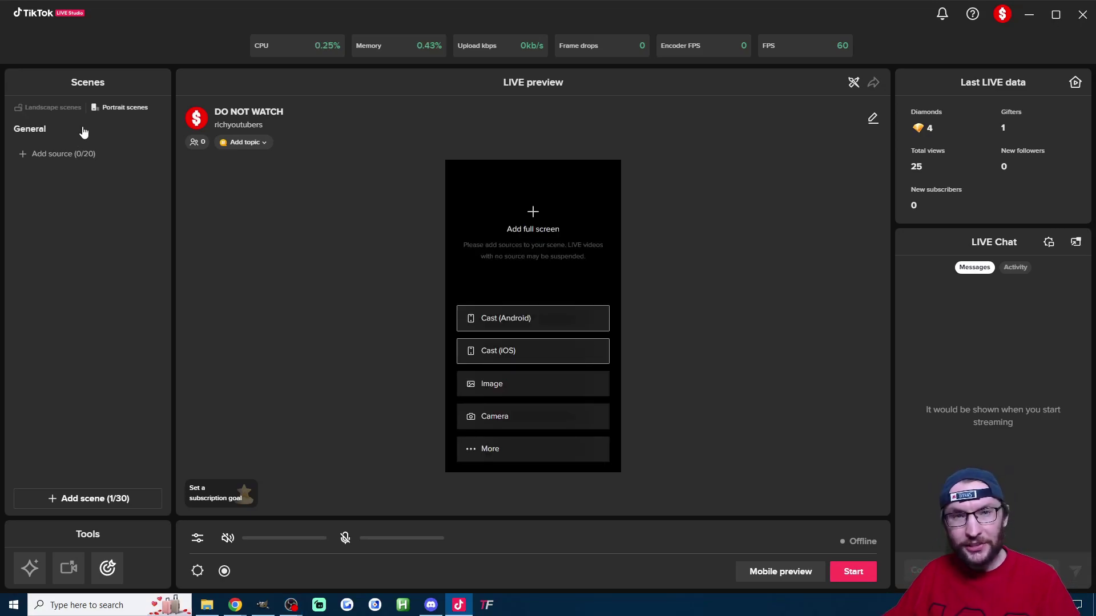
{"action": "left_click", "coordinate": [66, 112]}
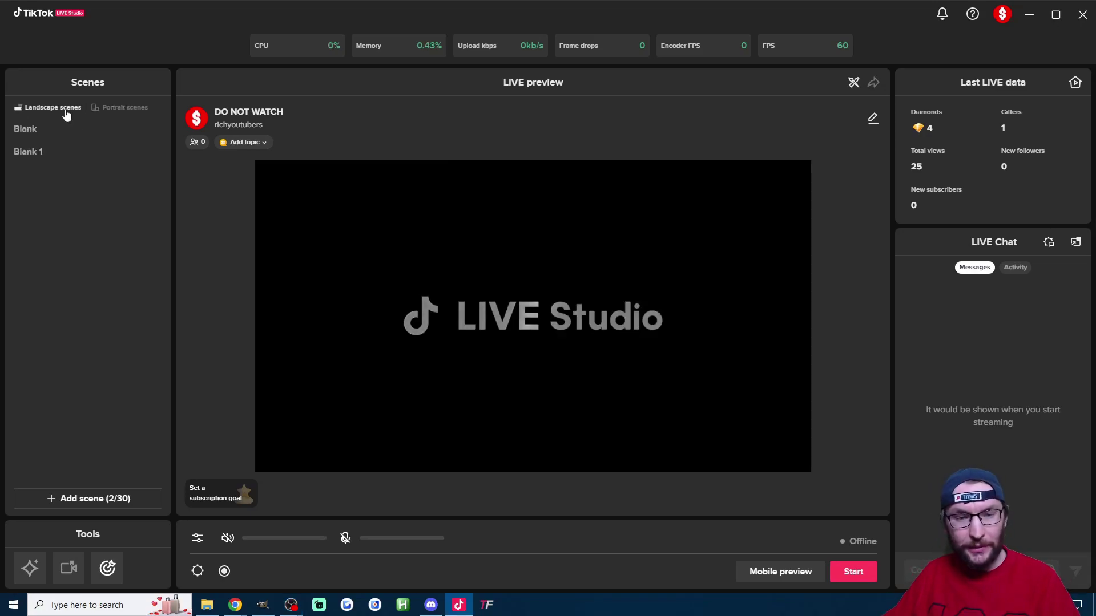
{"action": "left_click", "coordinate": [125, 111]}
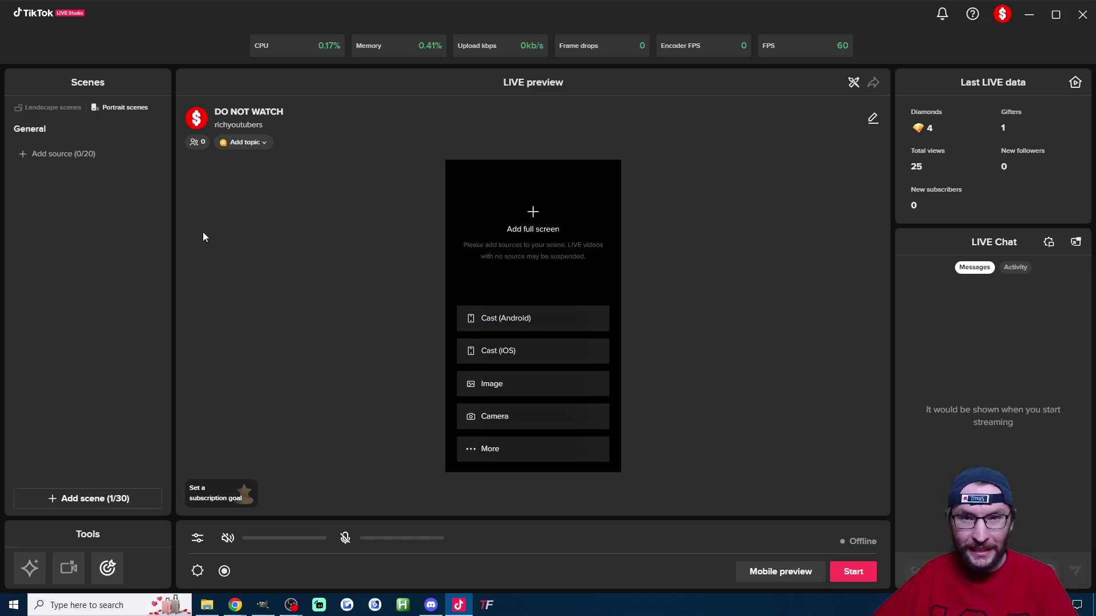
{"action": "left_click", "coordinate": [71, 111]}
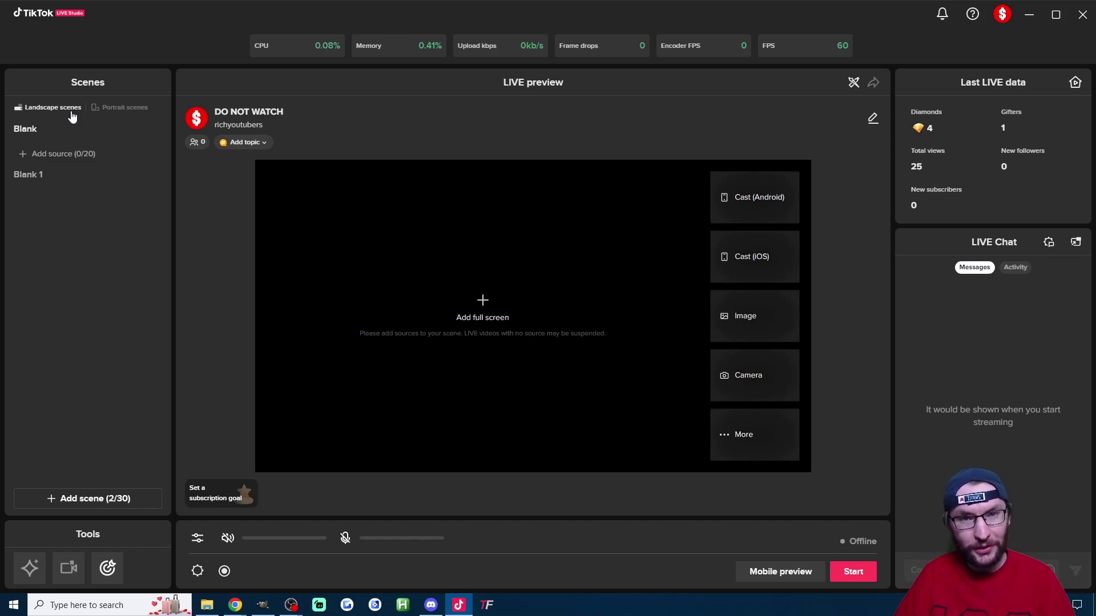
Begin a new Blank scene from the template, then close scene creation without adding it.
{"action": "left_click", "coordinate": [97, 500]}
{"action": "left_click", "coordinate": [488, 250]}
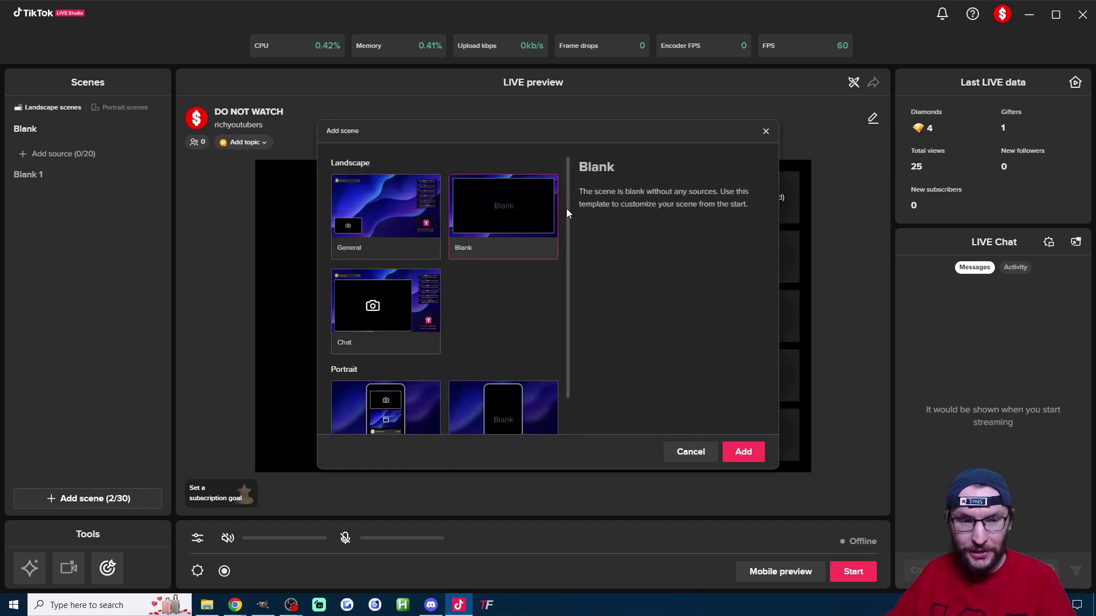
{"action": "left_click", "coordinate": [766, 133]}
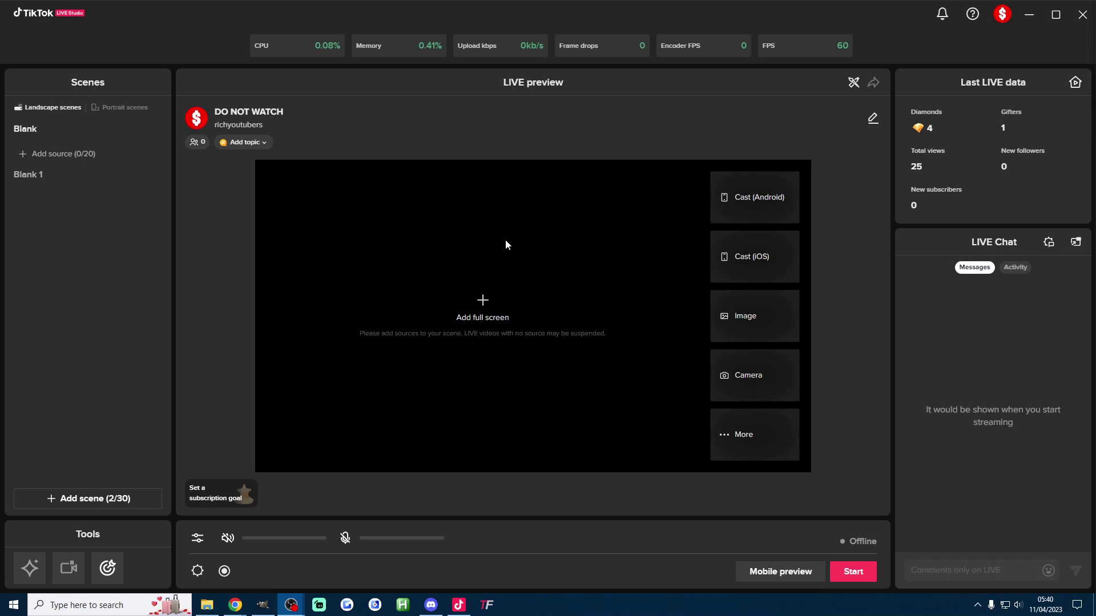
Add a Camera source to the Blank scene using OBS Virtual Camera.
{"action": "left_click", "coordinate": [35, 154]}
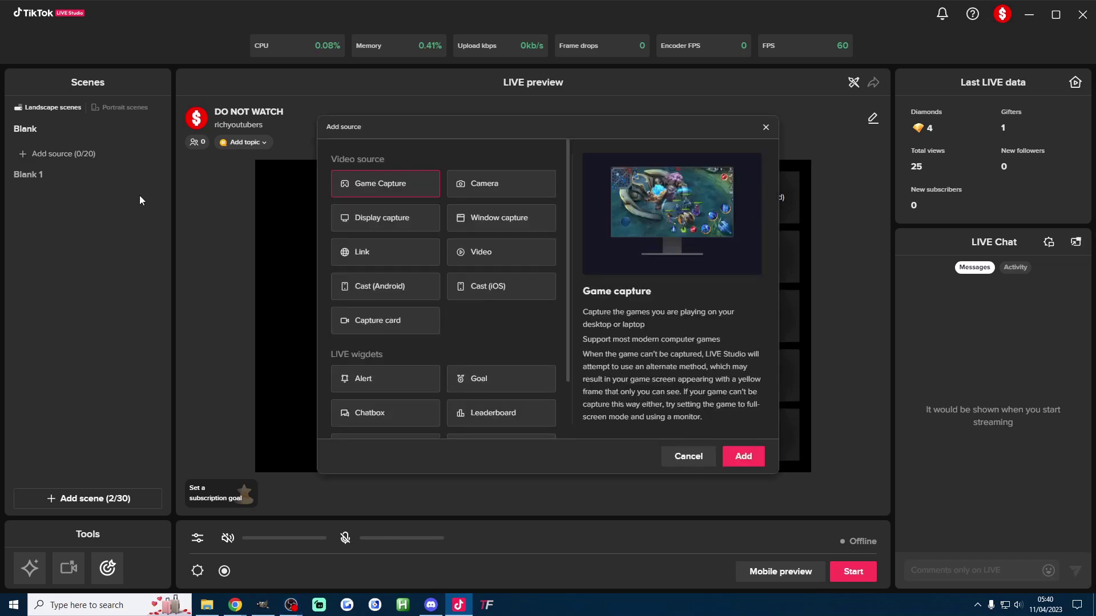
{"action": "left_click", "coordinate": [479, 183]}
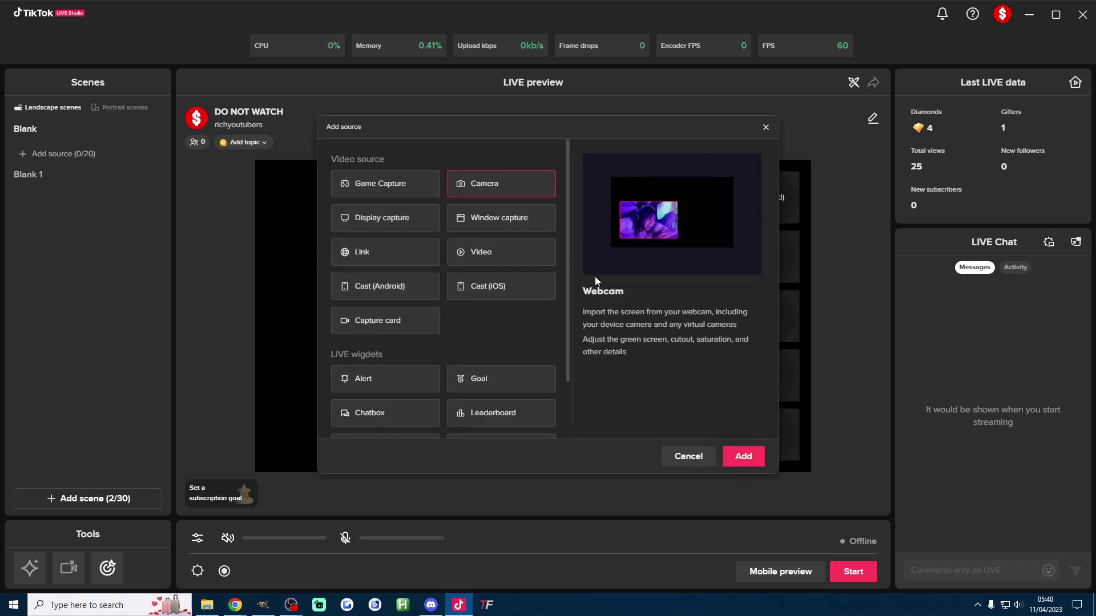
{"action": "left_click", "coordinate": [742, 455]}
{"action": "left_click_drag", "start_coordinate": [871, 180], "coordinate": [502, 125]}
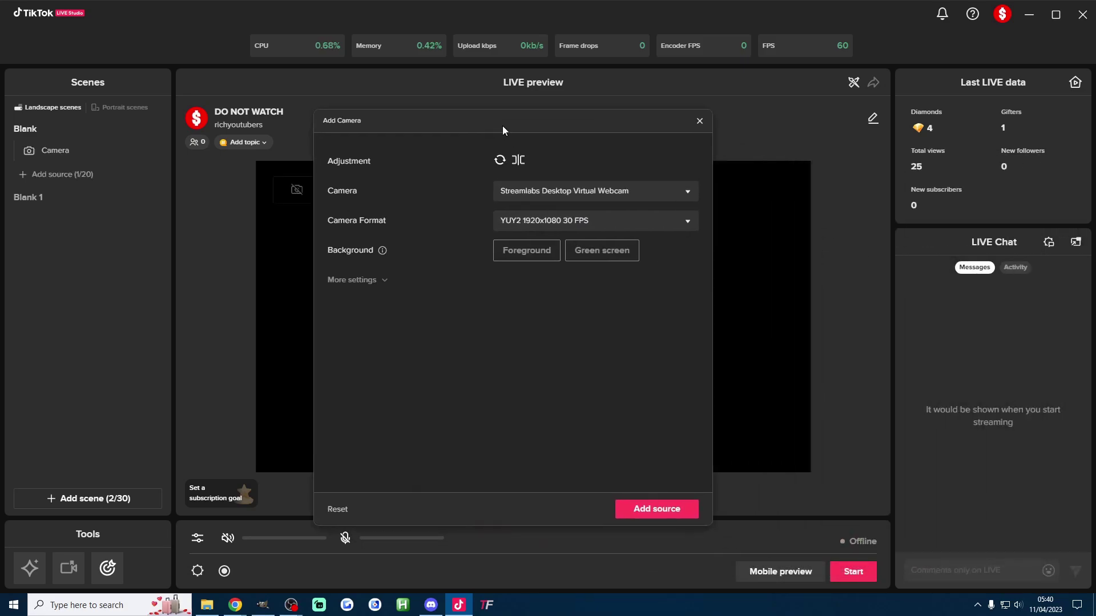
{"action": "left_click", "coordinate": [592, 185]}
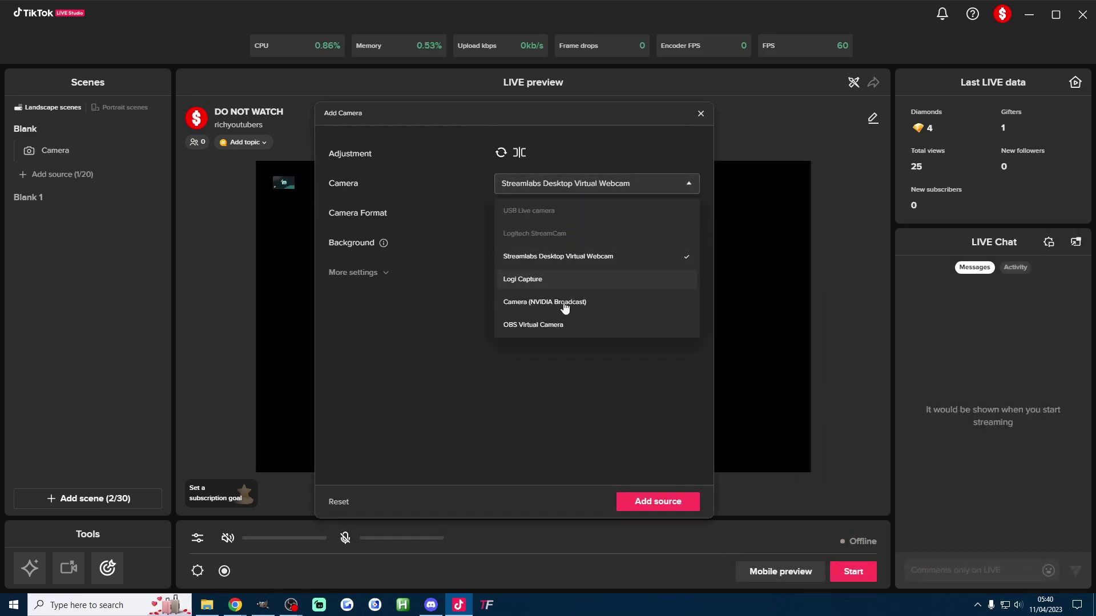
{"action": "left_click", "coordinate": [547, 324]}
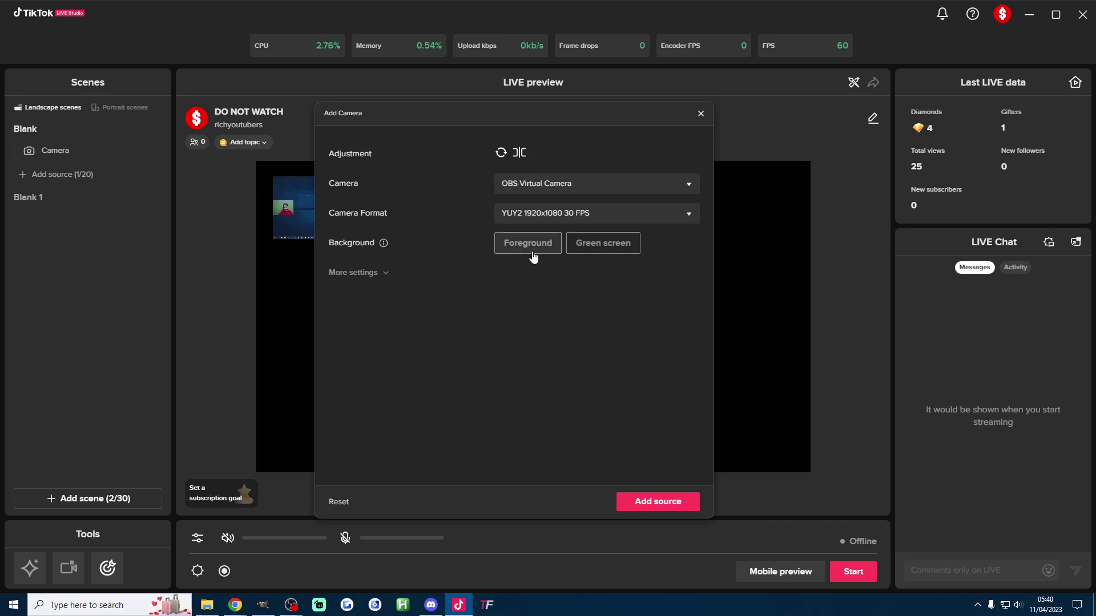
Set camera format to I420 1920x1080 60 FPS, add it, and stretch it to screen.
{"action": "left_click", "coordinate": [682, 217]}
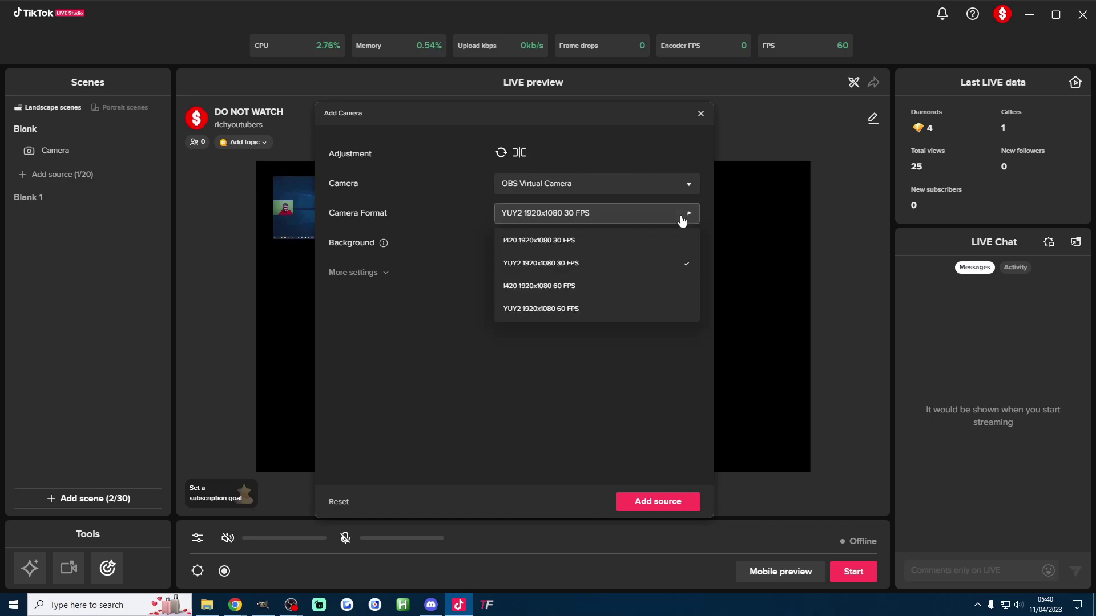
{"action": "left_click", "coordinate": [566, 291]}
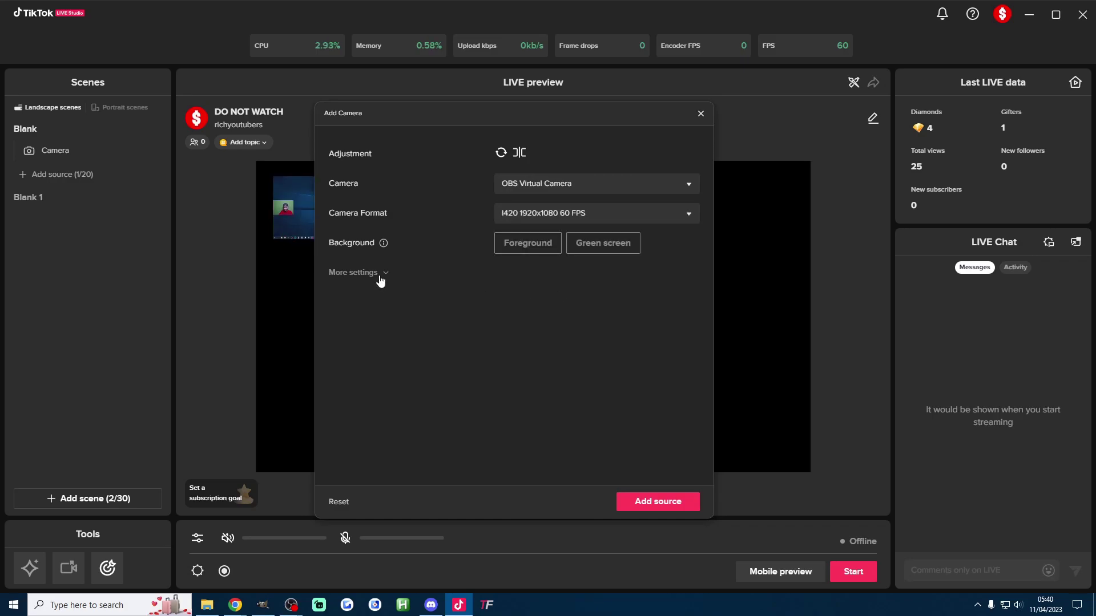
{"action": "left_click", "coordinate": [657, 503]}
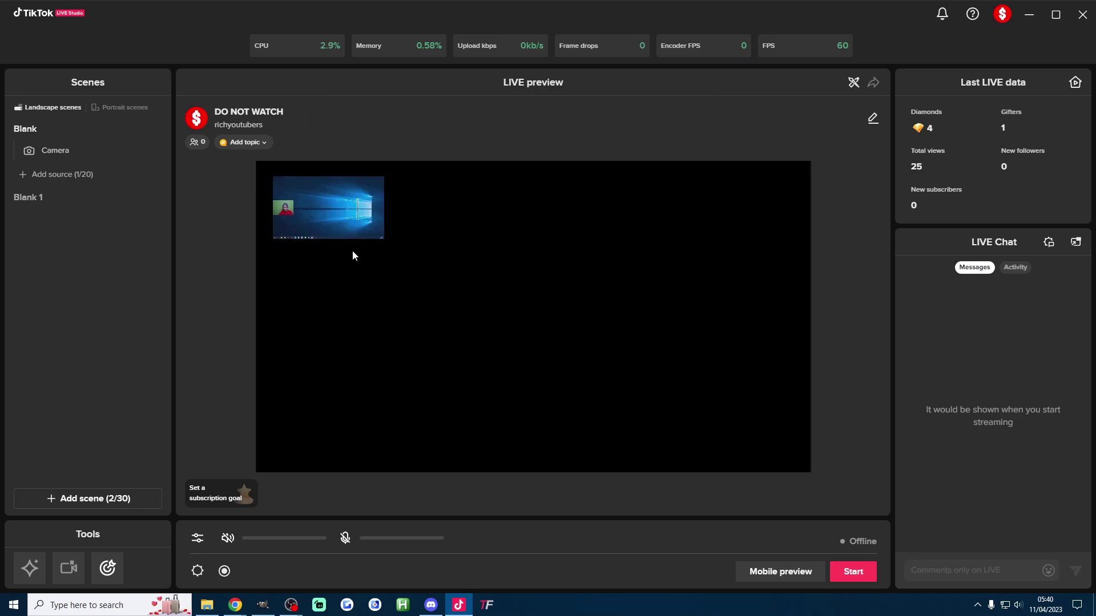
{"action": "left_click", "coordinate": [343, 212]}
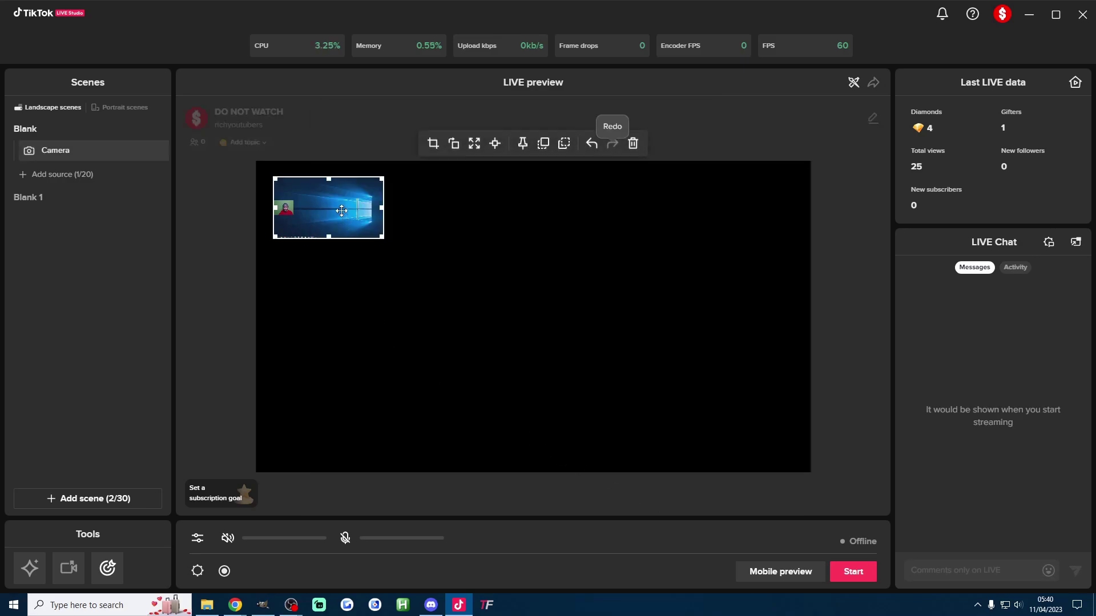
{"action": "left_click", "coordinate": [474, 144]}
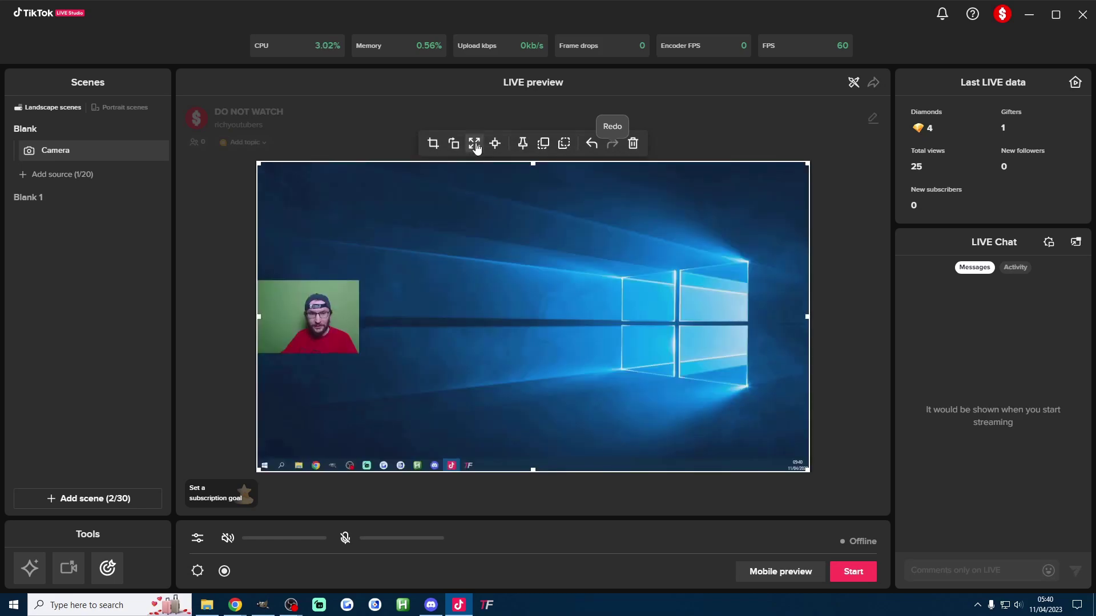
Deselect the camera and open the portrait General scene.
{"action": "left_click", "coordinate": [836, 351]}
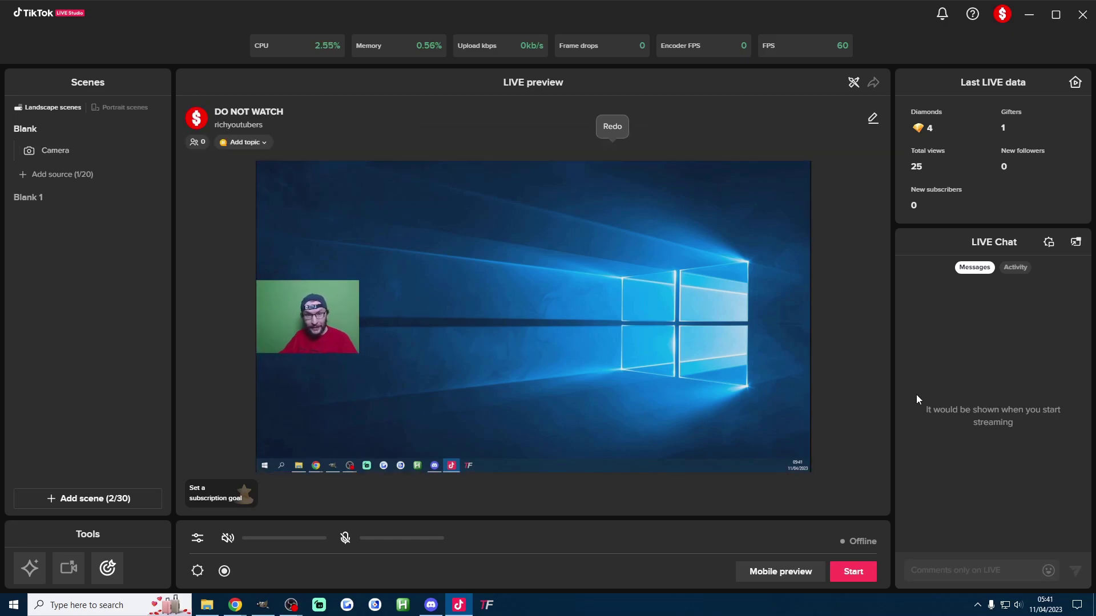
{"action": "left_click", "coordinate": [110, 108]}
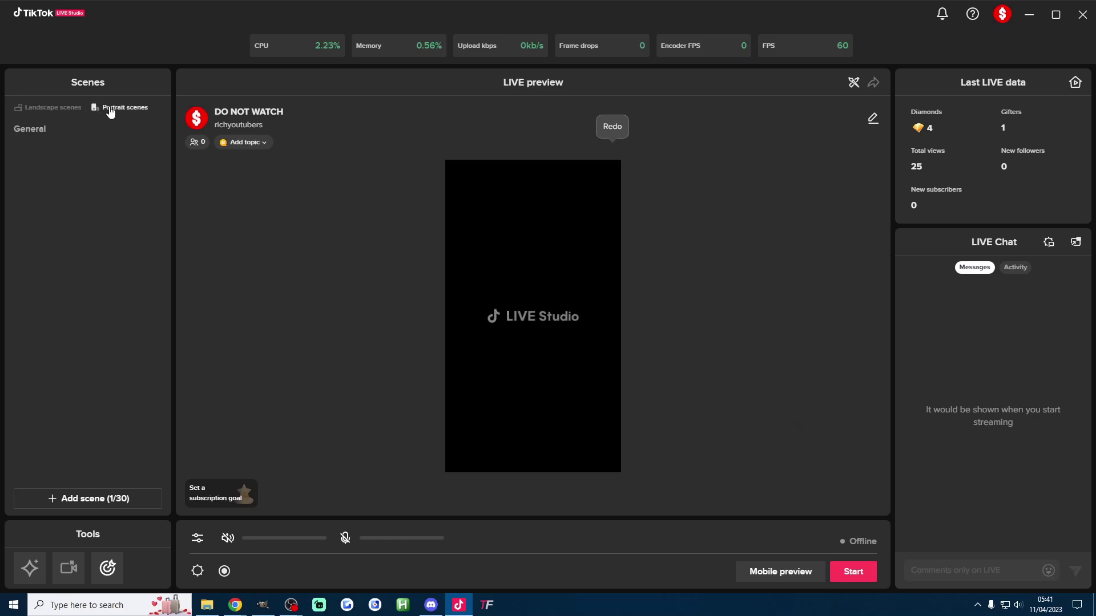
{"action": "left_click", "coordinate": [114, 141]}
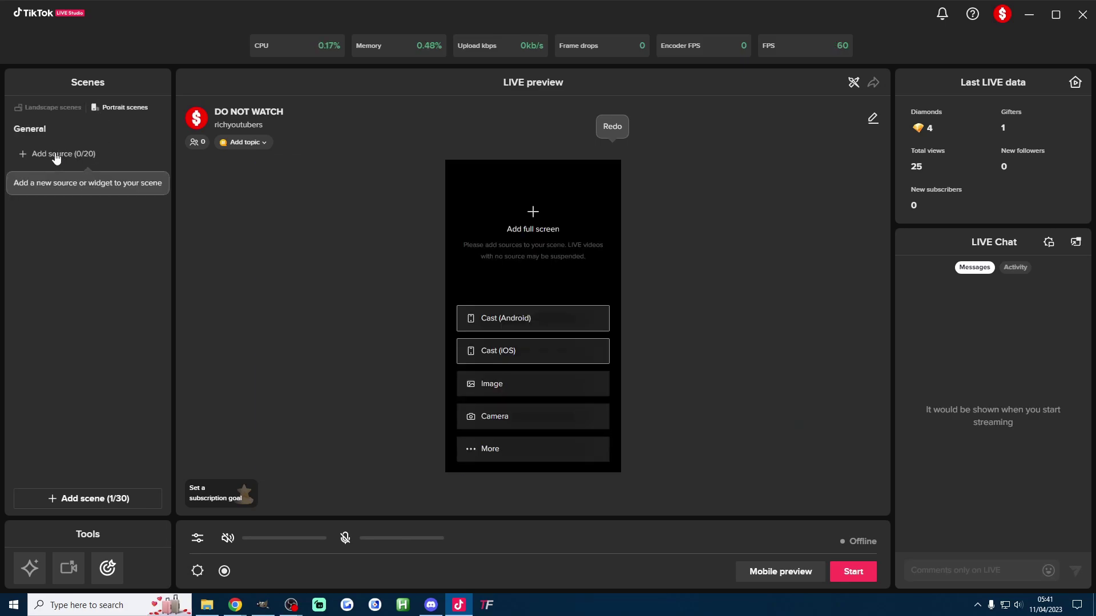
Add a Display2 display capture to General and drag its corners out to span the canvas width.
{"action": "left_click", "coordinate": [54, 155]}
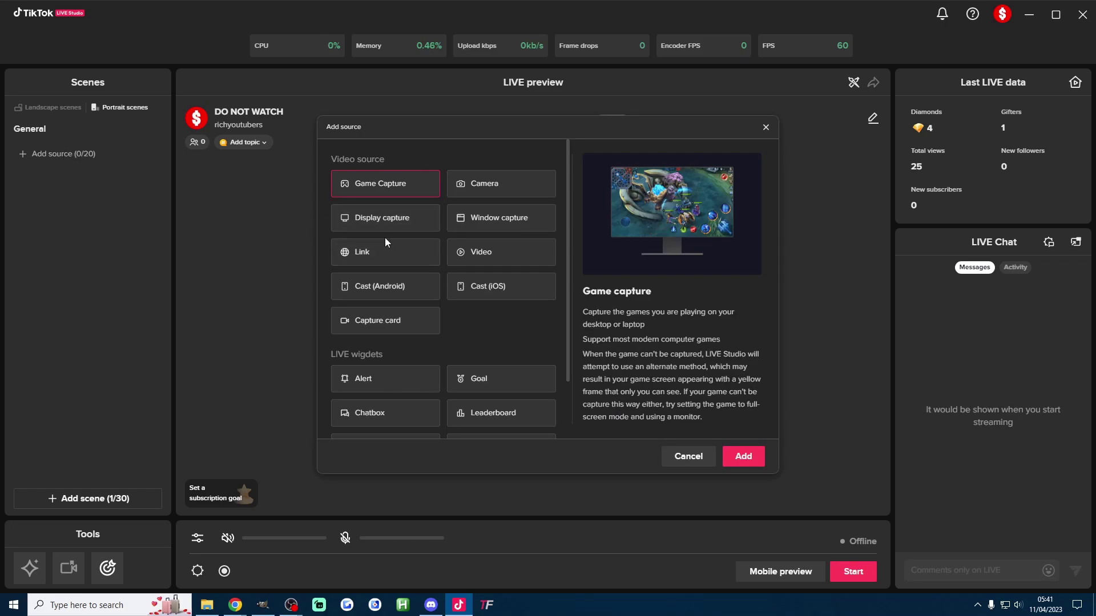
{"action": "left_click", "coordinate": [376, 220]}
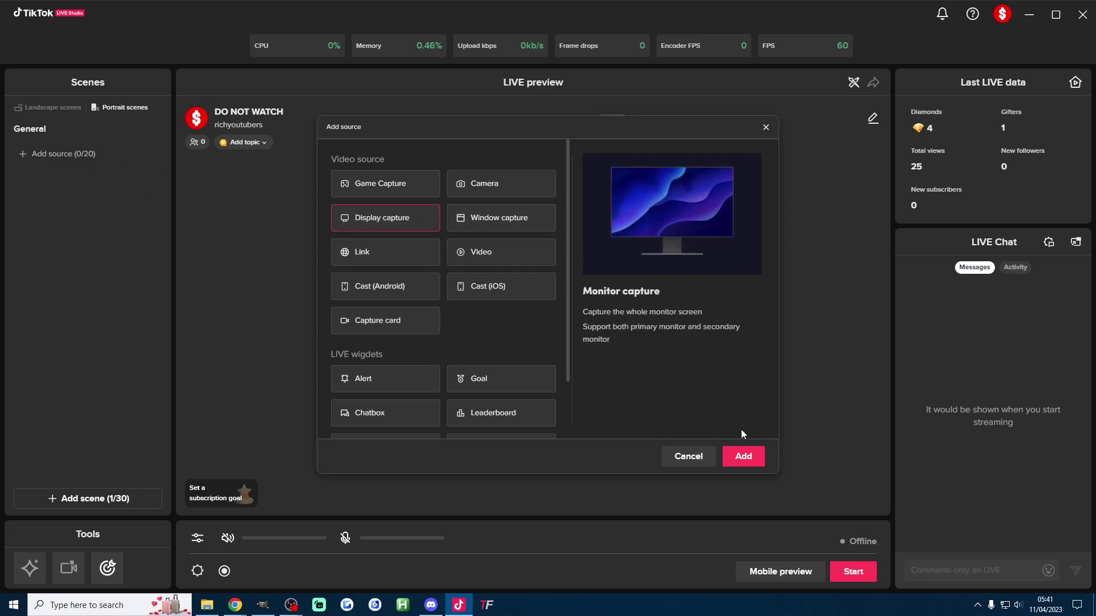
{"action": "left_click", "coordinate": [744, 456]}
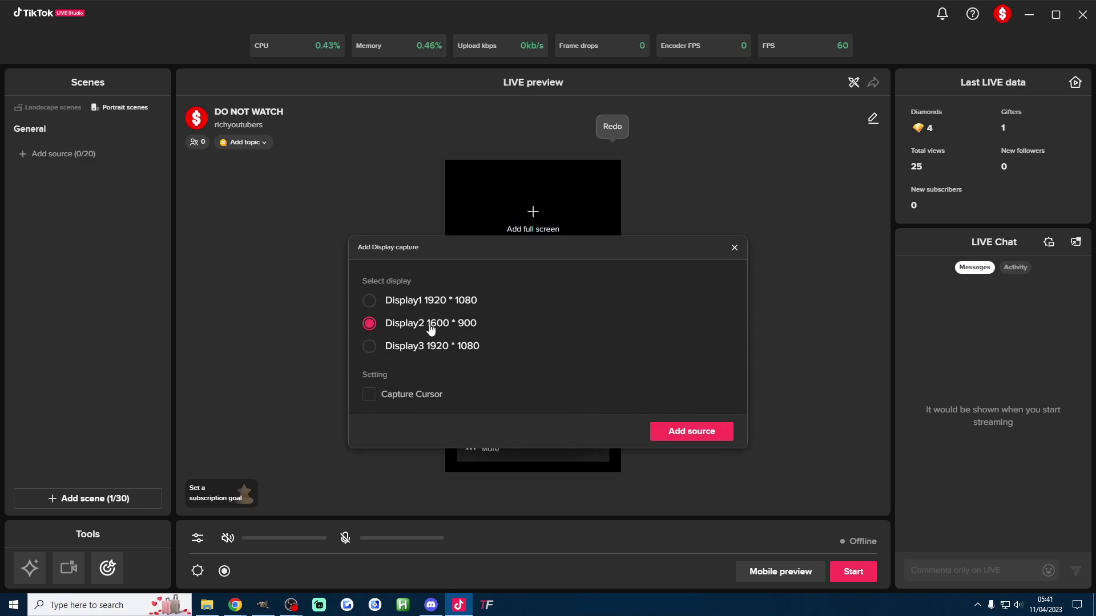
{"action": "left_click", "coordinate": [707, 437]}
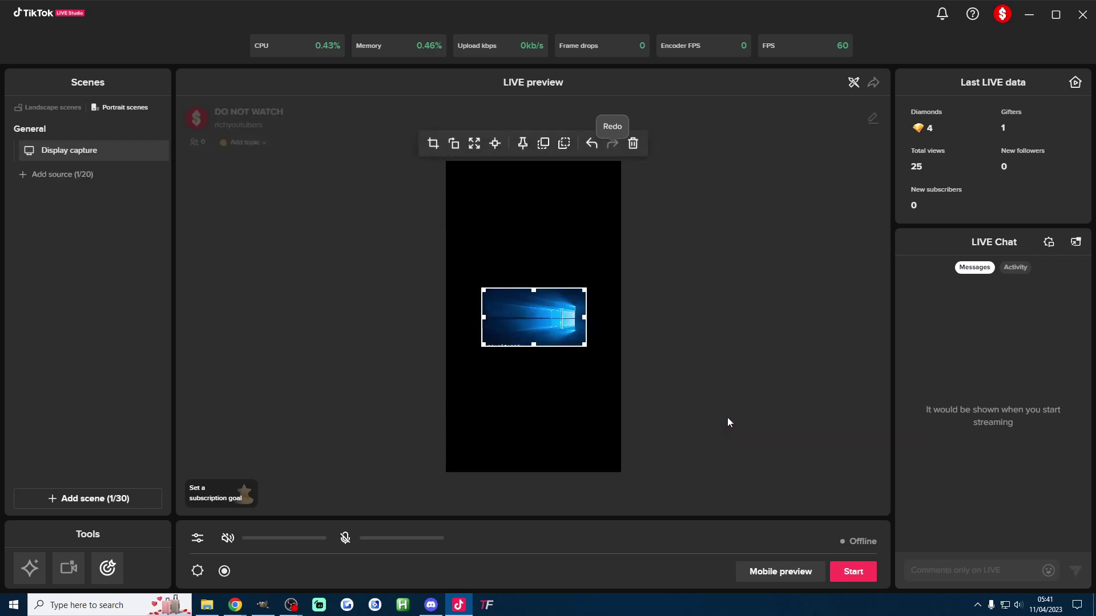
{"action": "left_click_drag", "start_coordinate": [483, 292], "coordinate": [449, 264]}
{"action": "left_click_drag", "start_coordinate": [583, 345], "coordinate": [611, 364]}
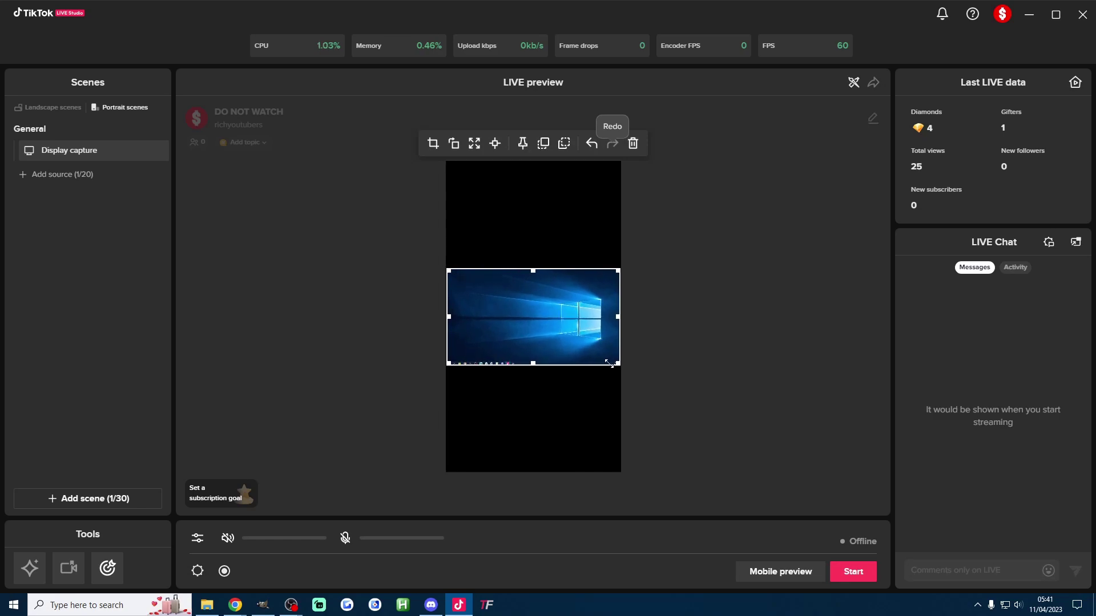
Configure a new General camera source with OBS Virtual Camera at I420 1920x1080 60 FPS.
{"action": "left_click", "coordinate": [29, 174]}
{"action": "left_click", "coordinate": [485, 181]}
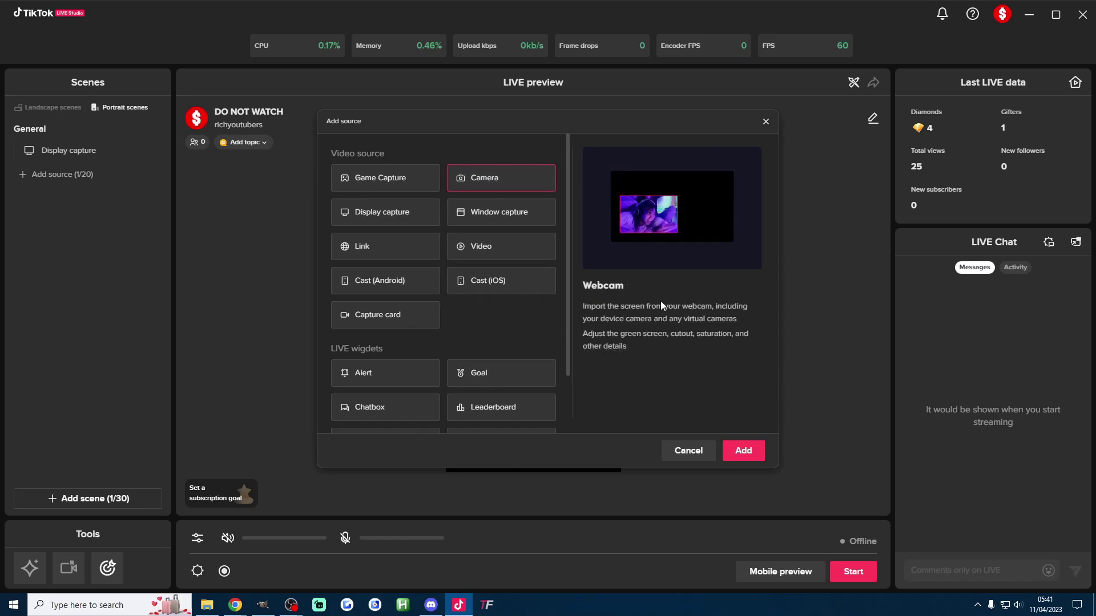
{"action": "left_click", "coordinate": [743, 451]}
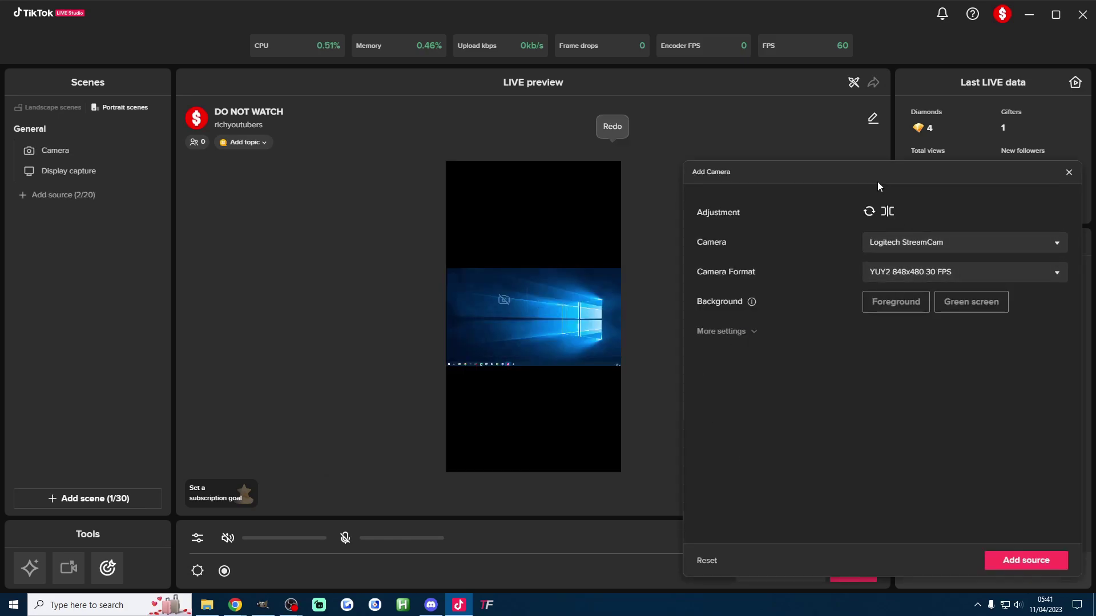
{"action": "left_click_drag", "start_coordinate": [881, 181], "coordinate": [392, 129]}
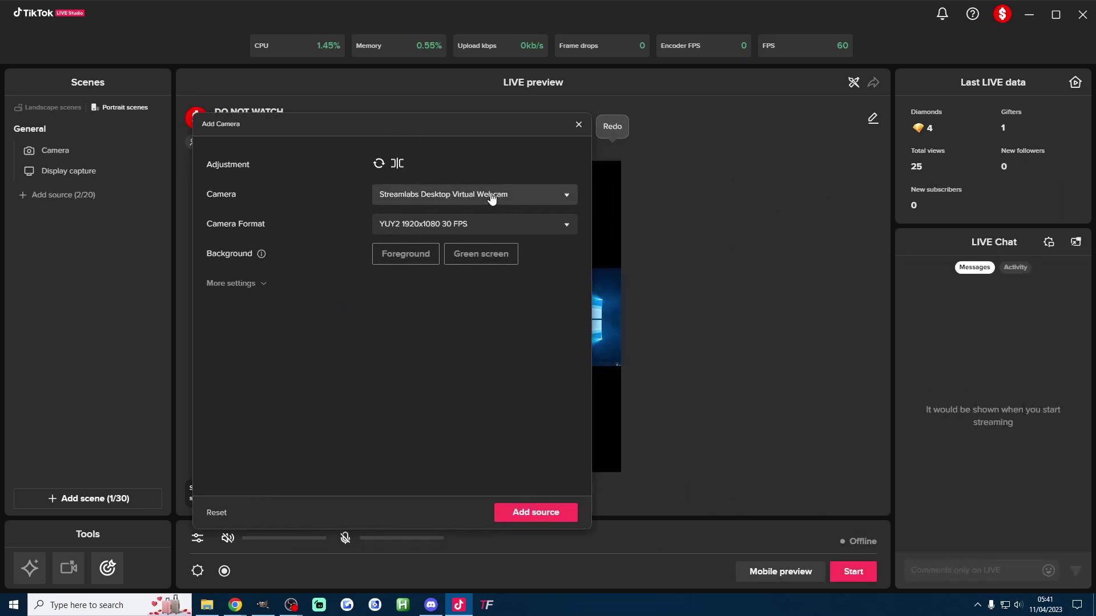
{"action": "left_click", "coordinate": [492, 197]}
{"action": "left_click", "coordinate": [424, 337]}
{"action": "left_click", "coordinate": [513, 226]}
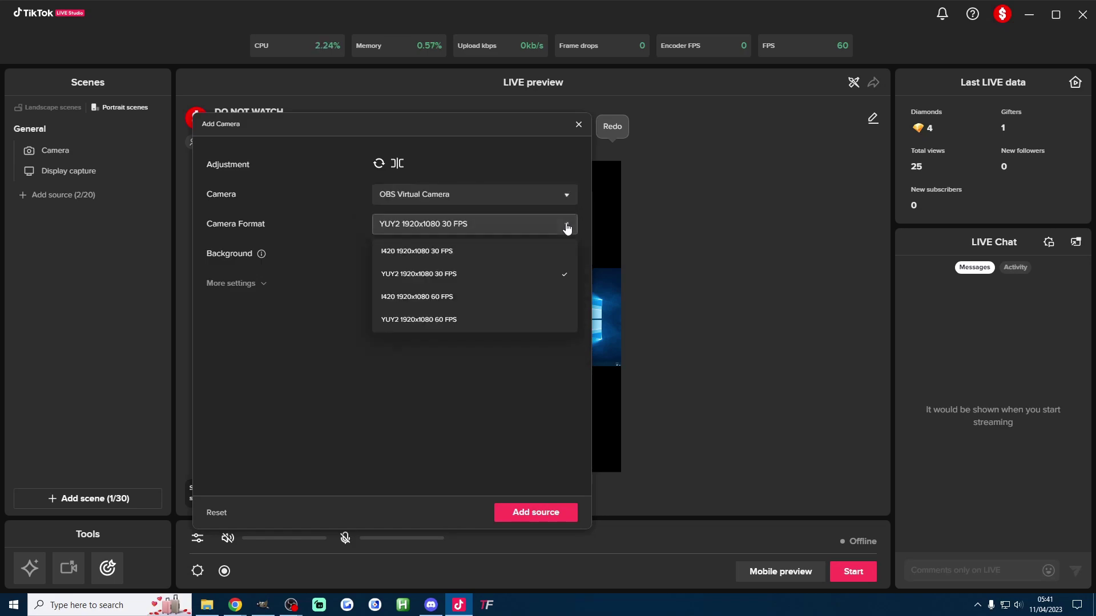
{"action": "left_click", "coordinate": [434, 297]}
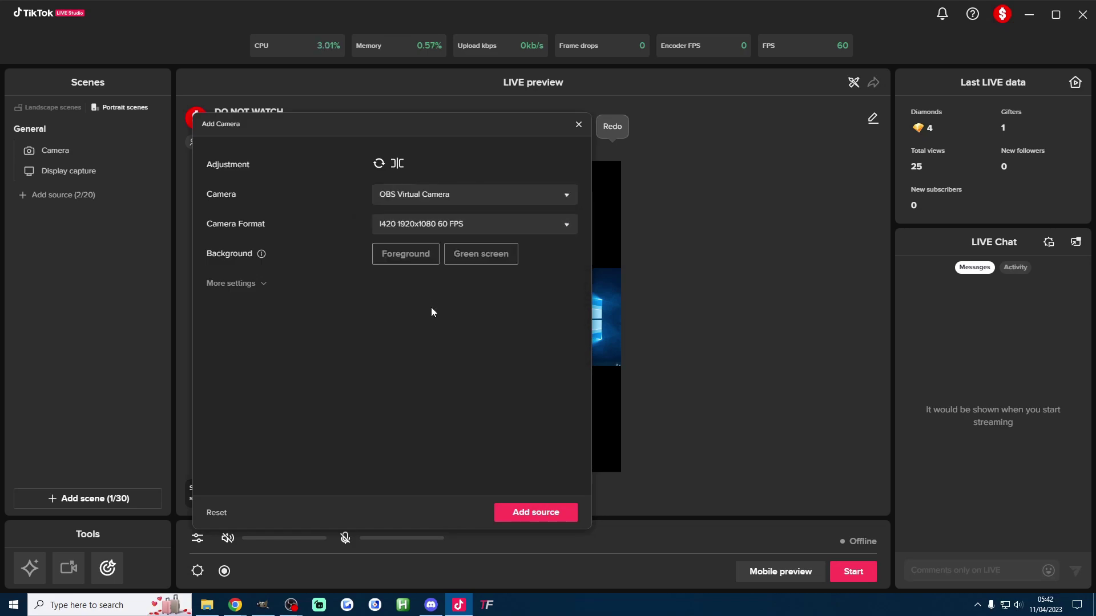
Add the virtual camera source and size it to span the top of the portrait canvas.
{"action": "left_click", "coordinate": [536, 512]}
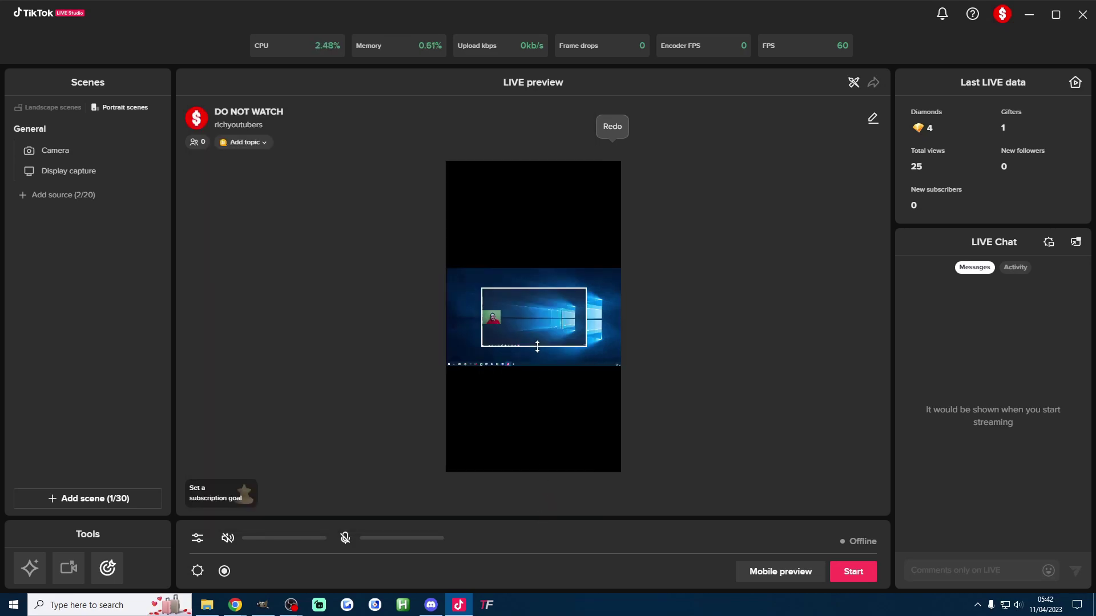
{"action": "left_click_drag", "start_coordinate": [527, 329], "coordinate": [527, 232]}
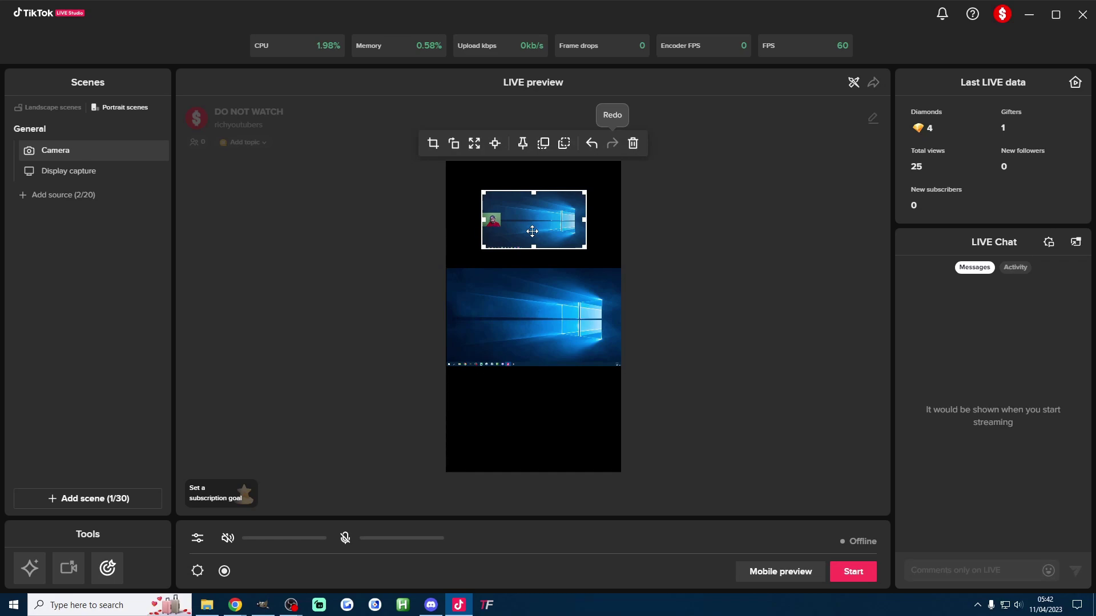
{"action": "left_click_drag", "start_coordinate": [584, 246], "coordinate": [509, 229]}
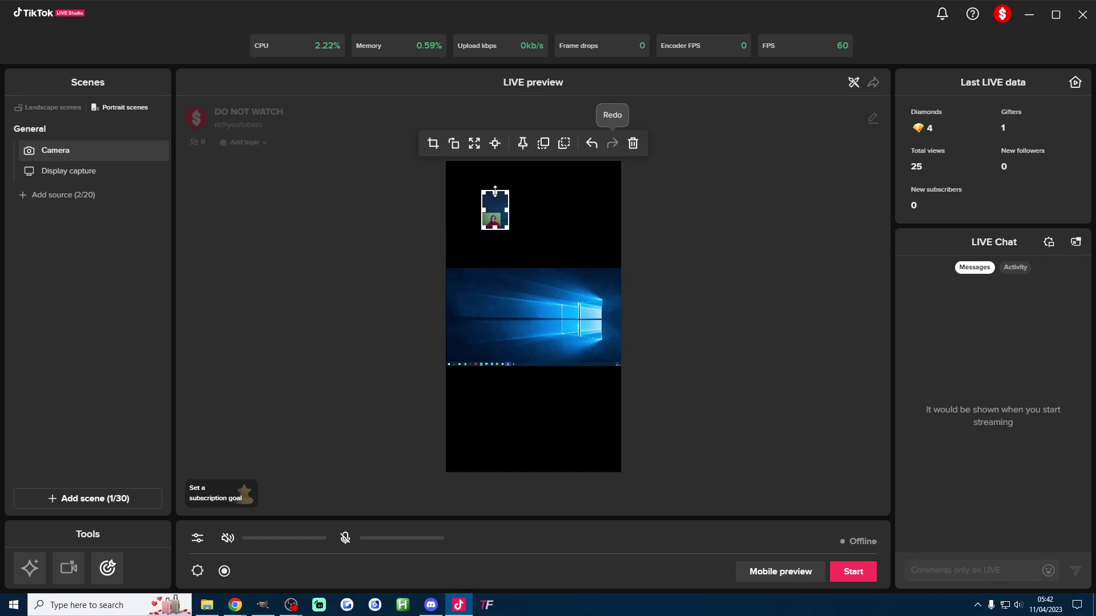
{"action": "left_click_drag", "start_coordinate": [494, 190], "coordinate": [530, 183]}
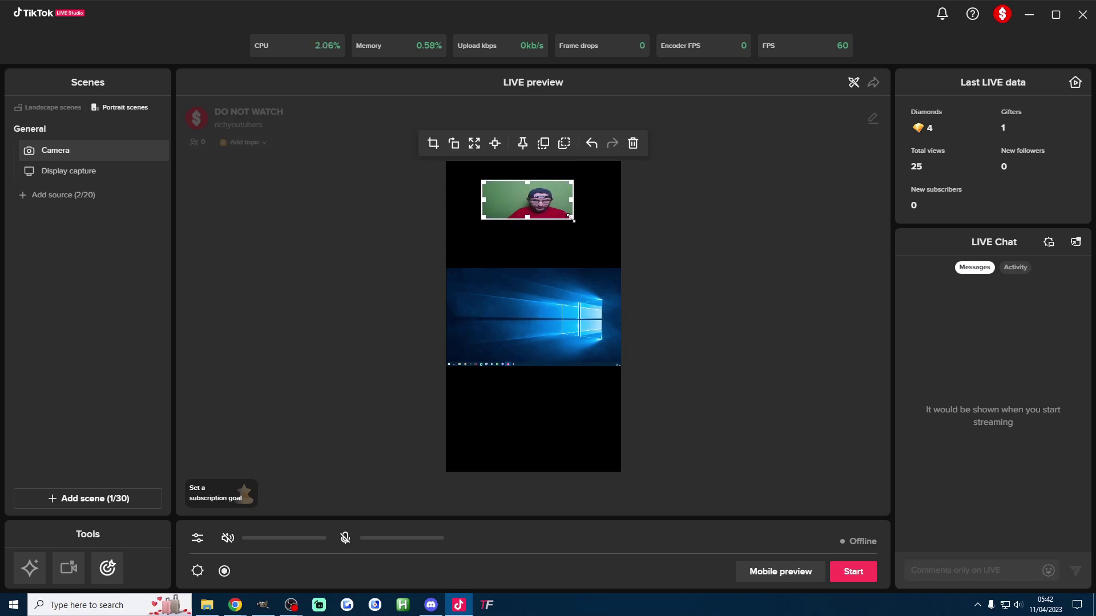
{"action": "left_click_drag", "start_coordinate": [571, 218], "coordinate": [613, 267]}
{"action": "left_click_drag", "start_coordinate": [484, 182], "coordinate": [452, 169]}
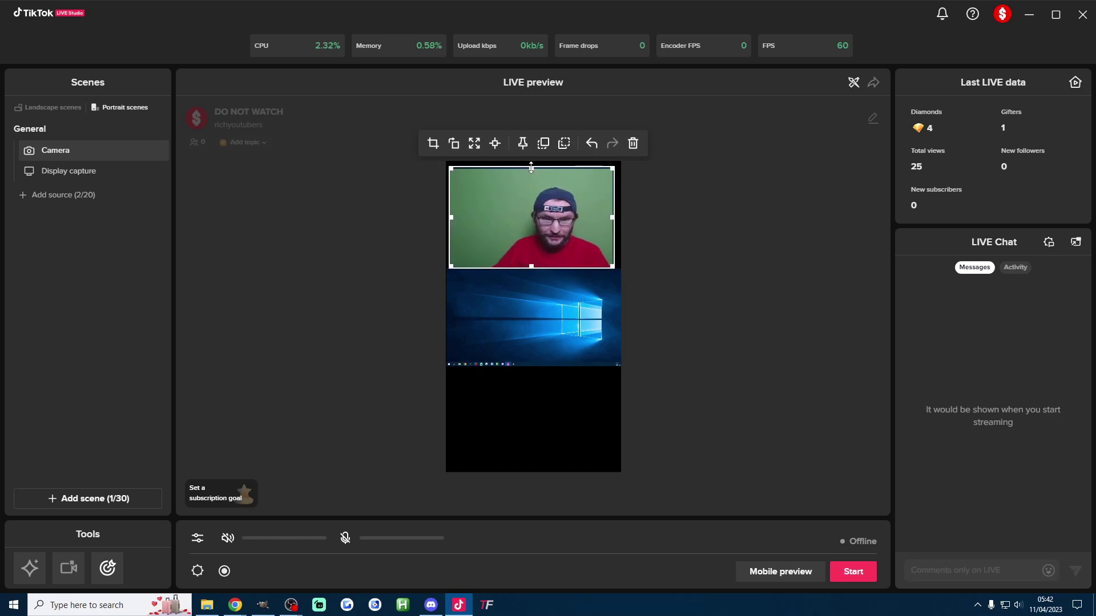
{"action": "mouse_move", "coordinate": [608, 260]}
{"action": "left_mouse_down"}
{"action": "mouse_move", "coordinate": [606, 251]}
{"action": "mouse_move", "coordinate": [615, 262]}
{"action": "left_mouse_up"}
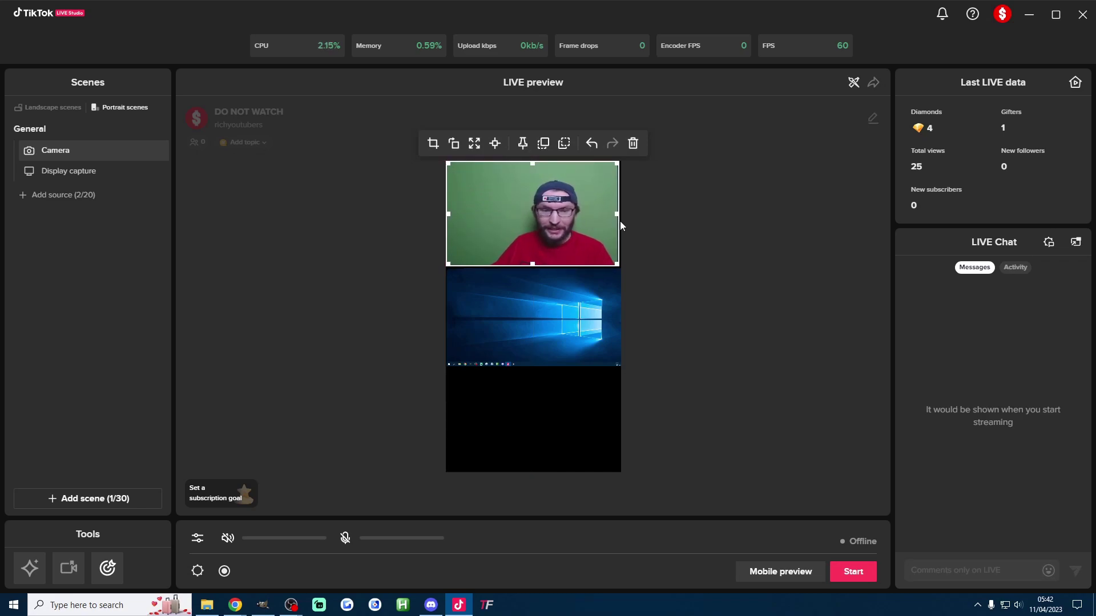
{"action": "mouse_move", "coordinate": [619, 221]}
{"action": "left_mouse_down"}
{"action": "mouse_move", "coordinate": [649, 215]}
{"action": "mouse_move", "coordinate": [610, 215]}
{"action": "left_mouse_up"}
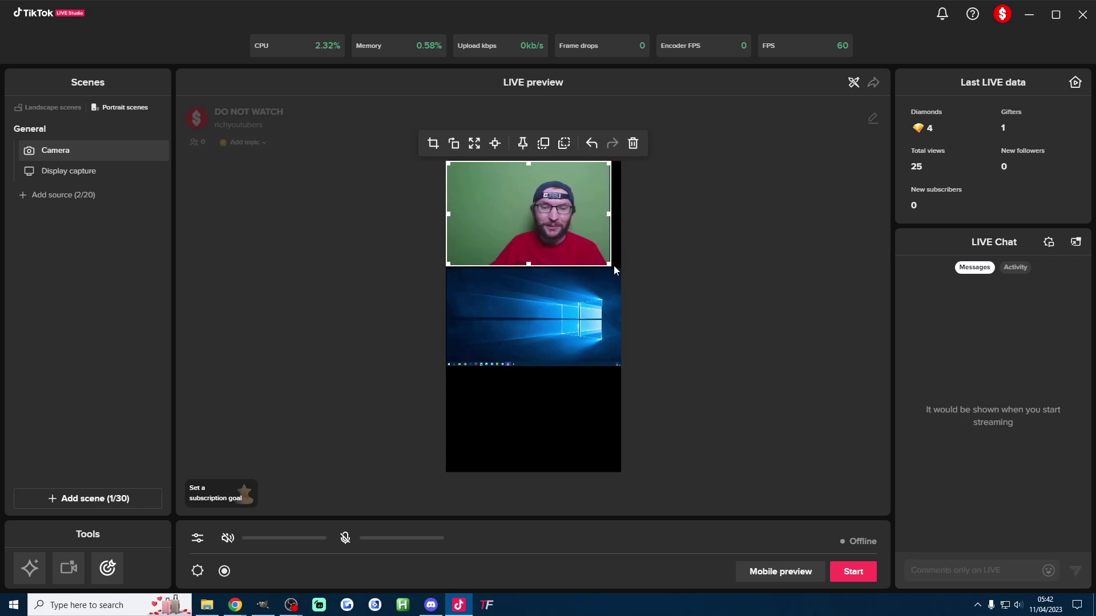
{"action": "left_click_drag", "start_coordinate": [613, 266], "coordinate": [619, 267]}
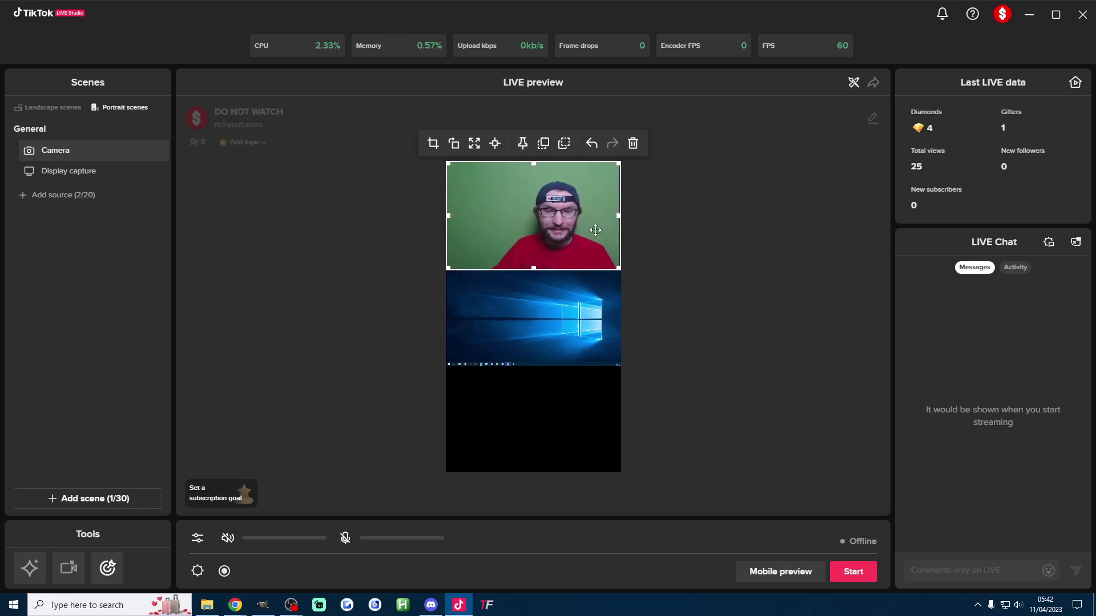
Stretch the display capture down to fill the canvas below the webcam.
{"action": "left_click", "coordinate": [531, 337]}
{"action": "left_click_drag", "start_coordinate": [521, 366], "coordinate": [521, 471]}
{"action": "left_click_drag", "start_coordinate": [576, 411], "coordinate": [592, 414]}
{"action": "left_click", "coordinate": [728, 398]}
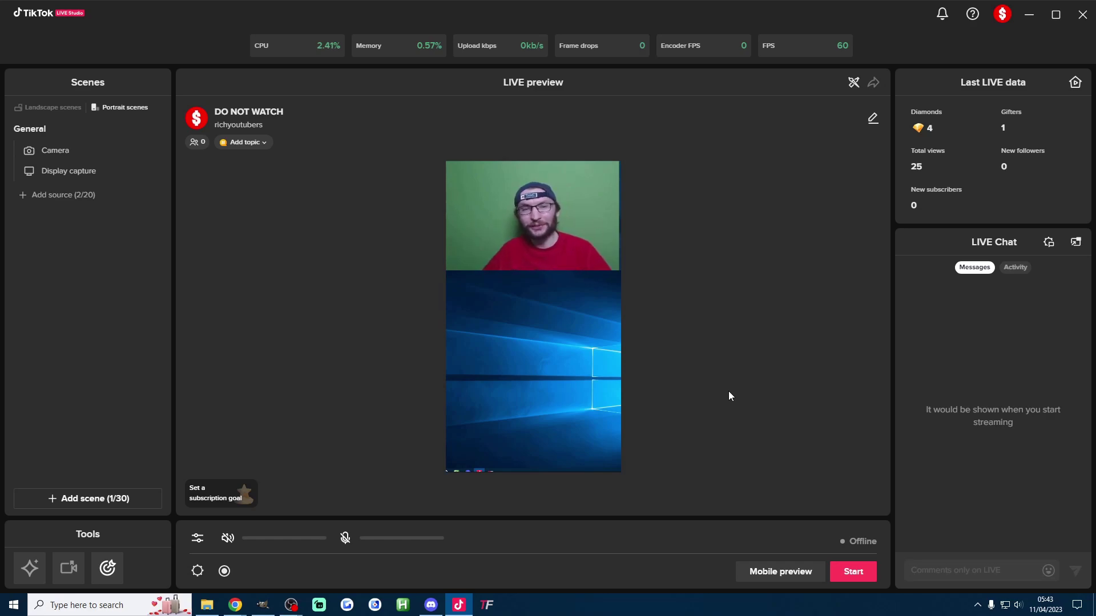
Return to TikFinity's overlay screen settings and copy the Screen 1 overlay URL.
{"action": "left_click", "coordinate": [47, 195]}
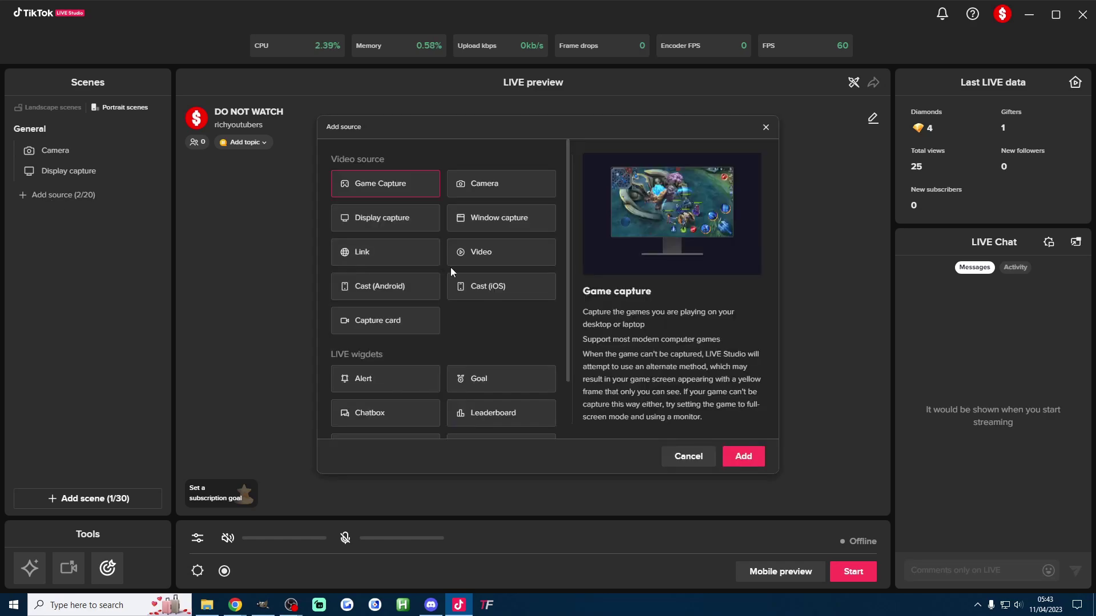
{"action": "scroll", "coordinate": [473, 269], "scroll_direction": "down", "scroll_amount": 2}
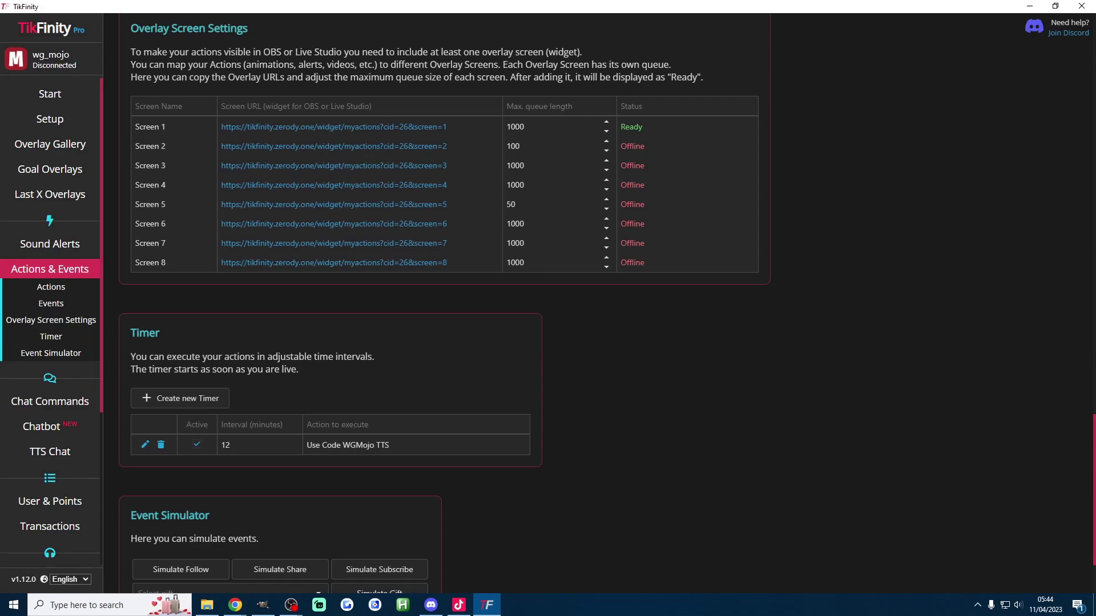
{"action": "left_click", "coordinate": [46, 96]}
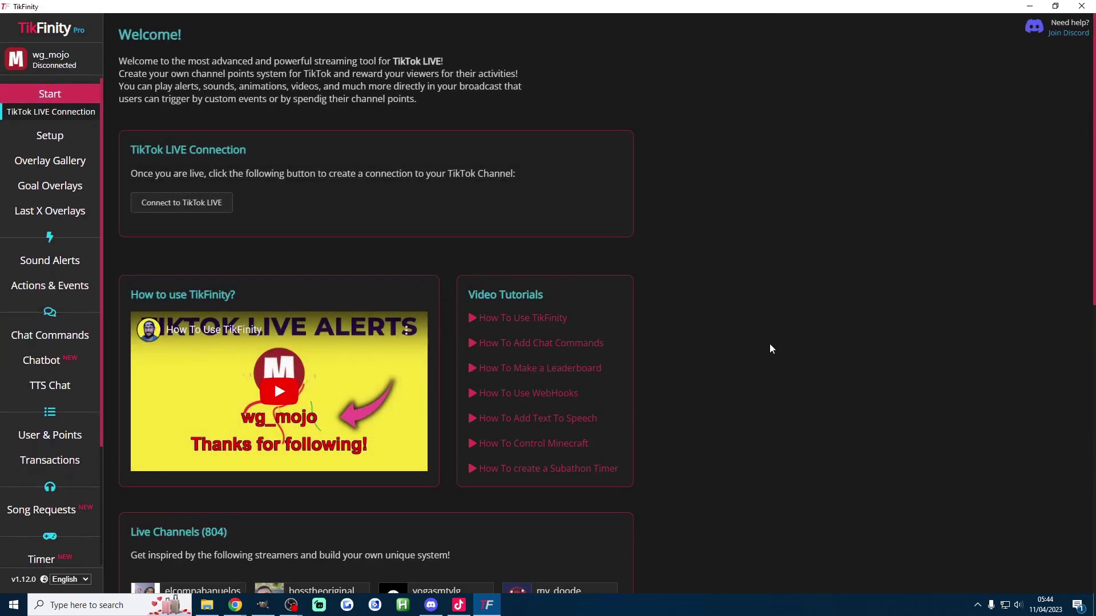
{"action": "key", "text": "alt+Left"}
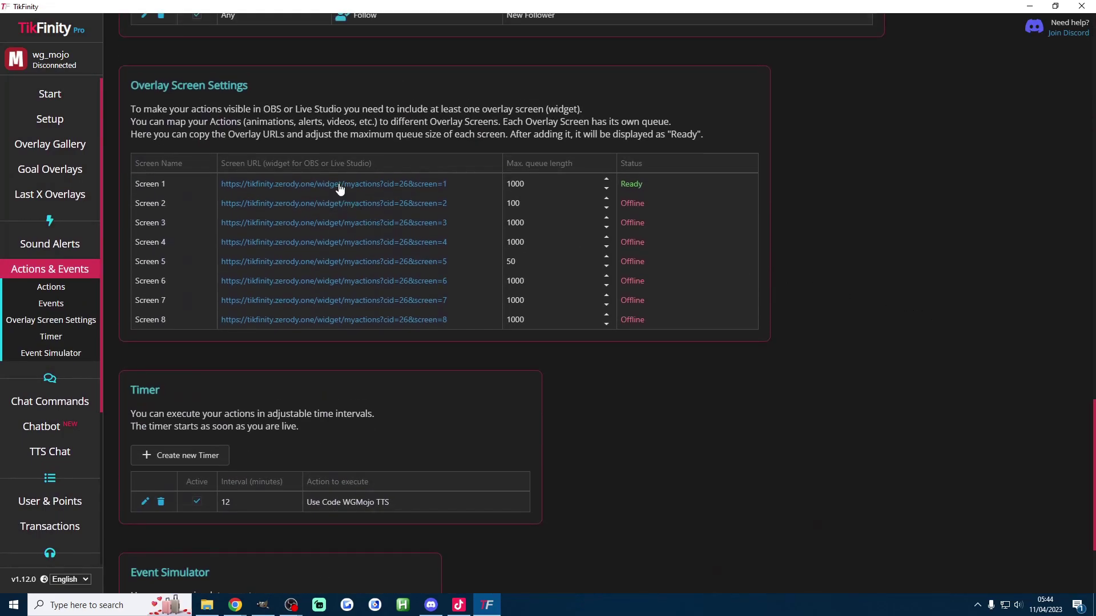
{"action": "left_click", "coordinate": [340, 186]}
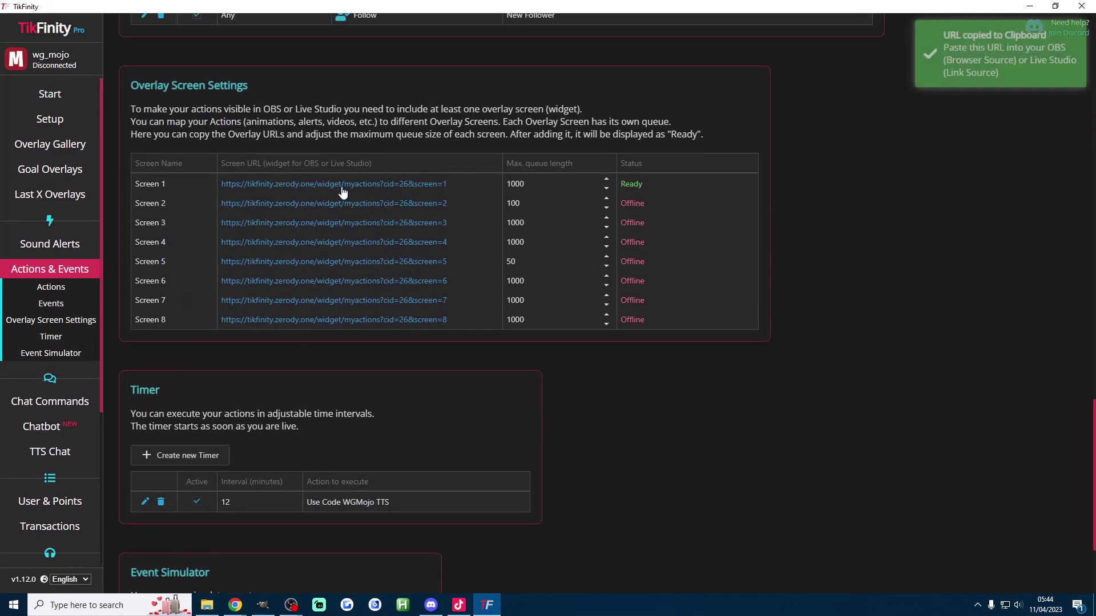
Add a Link source with the pasted TikFinity overlay URL to the landscape Blank scene and centre it.
{"action": "left_click", "coordinate": [458, 605]}
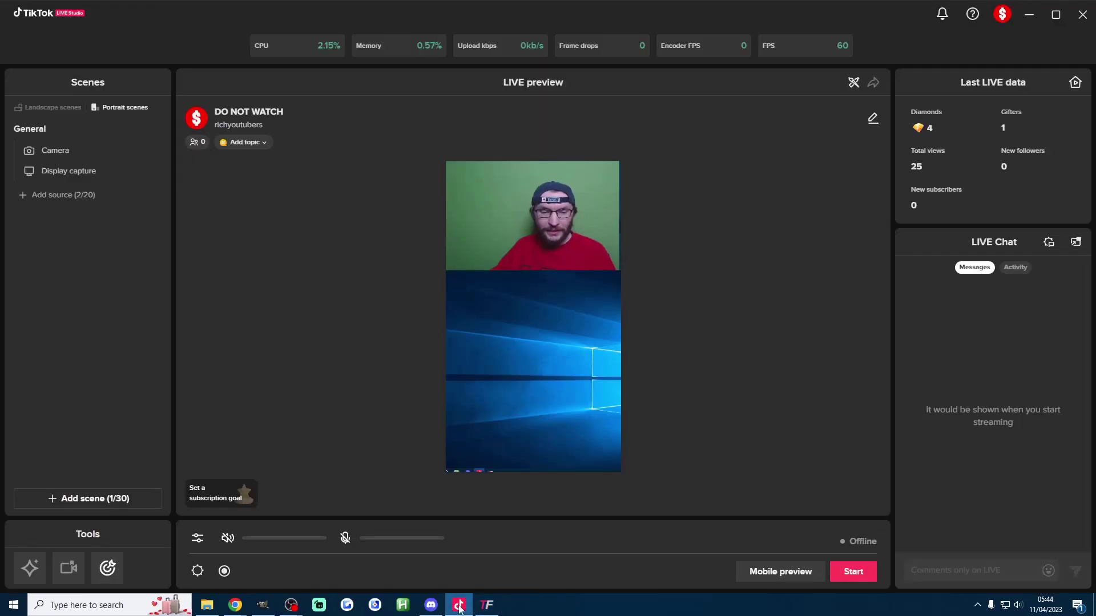
{"action": "left_click", "coordinate": [56, 108]}
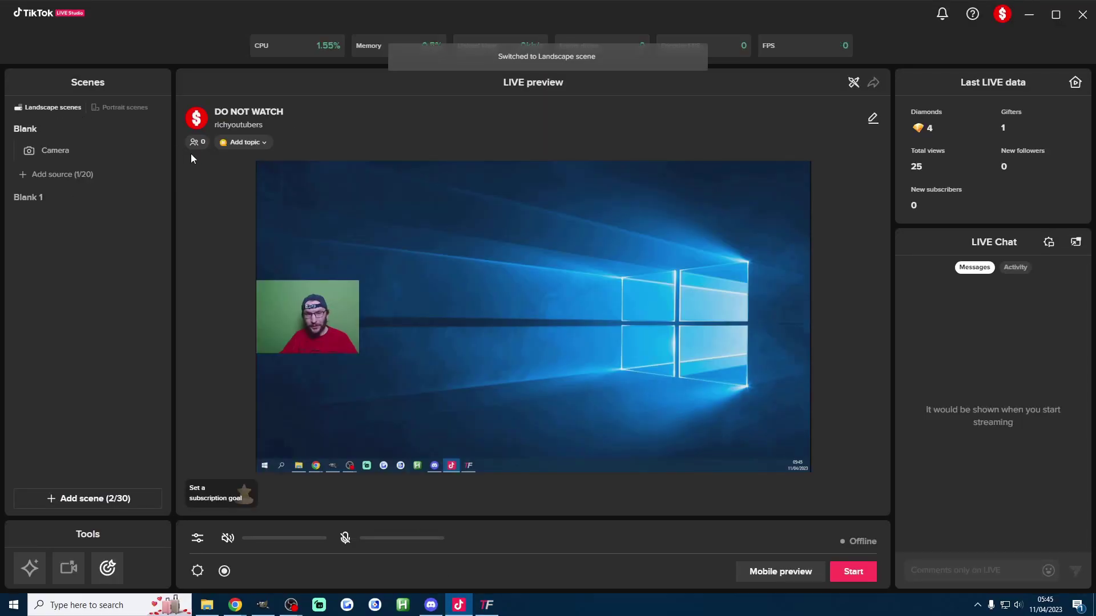
{"action": "left_click", "coordinate": [48, 175]}
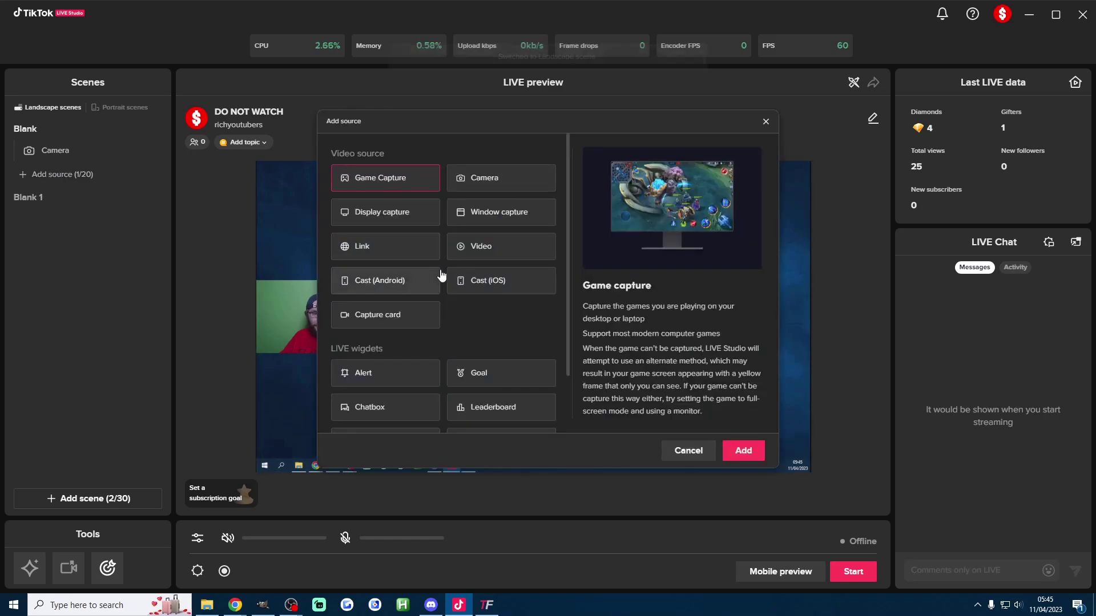
{"action": "left_click", "coordinate": [360, 249]}
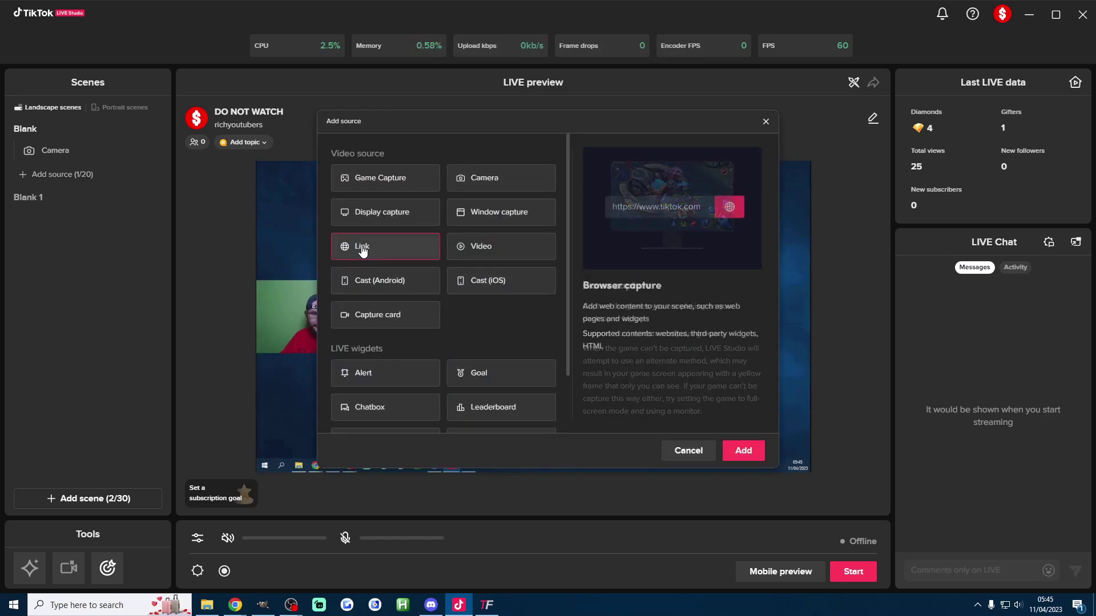
{"action": "left_click", "coordinate": [744, 451]}
{"action": "left_click", "coordinate": [440, 240]}
{"action": "key", "text": "ctrl+v"}
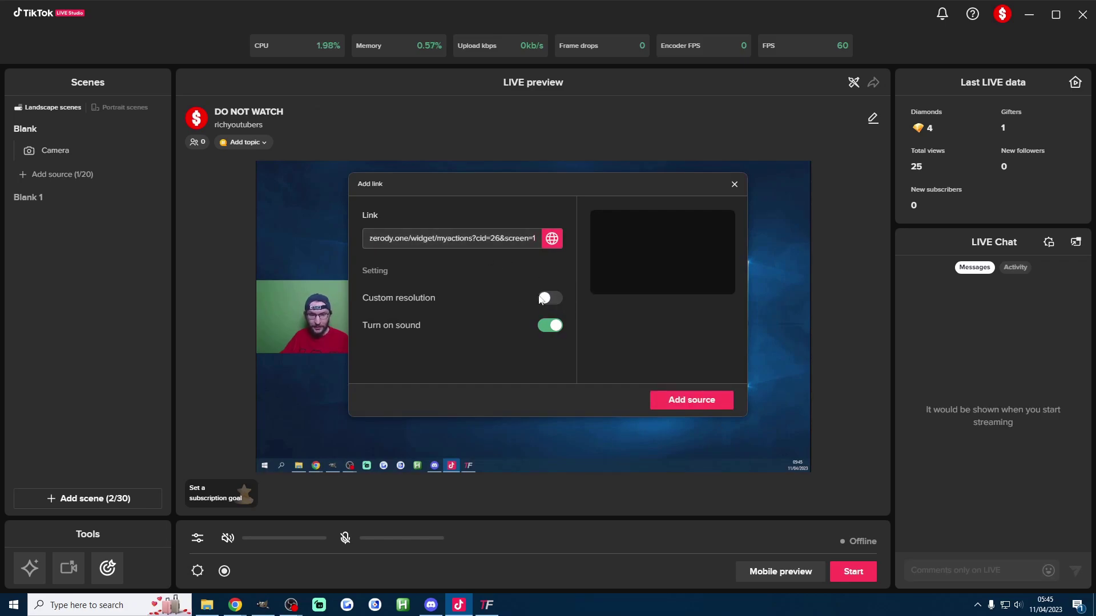
{"action": "left_click", "coordinate": [689, 401]}
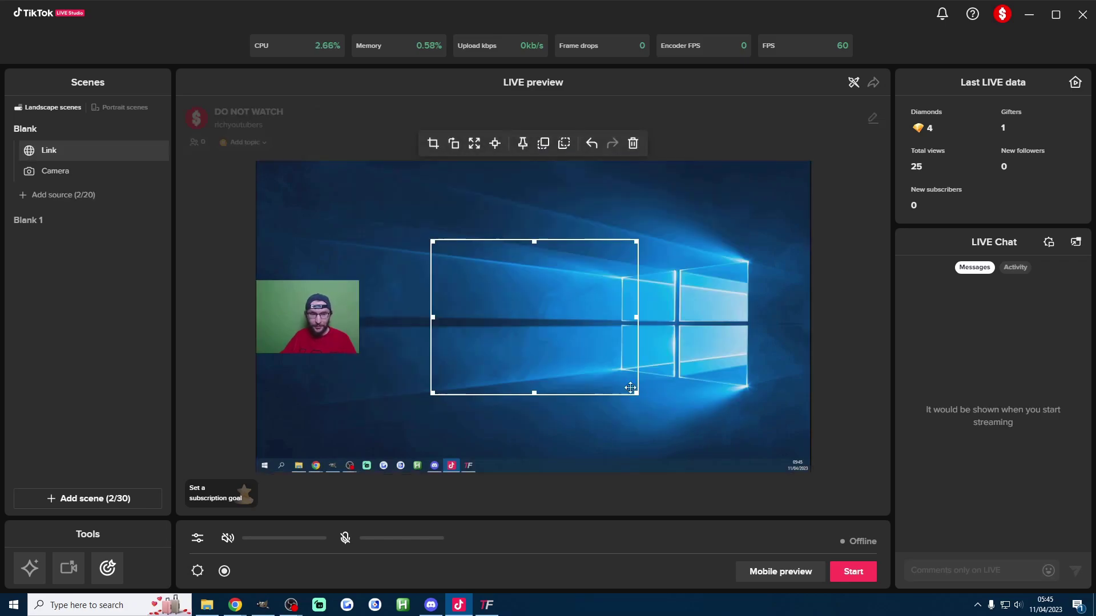
{"action": "mouse_move", "coordinate": [526, 308]}
{"action": "left_mouse_down"}
{"action": "mouse_move", "coordinate": [526, 262]}
{"action": "mouse_move", "coordinate": [534, 296]}
{"action": "left_mouse_up"}
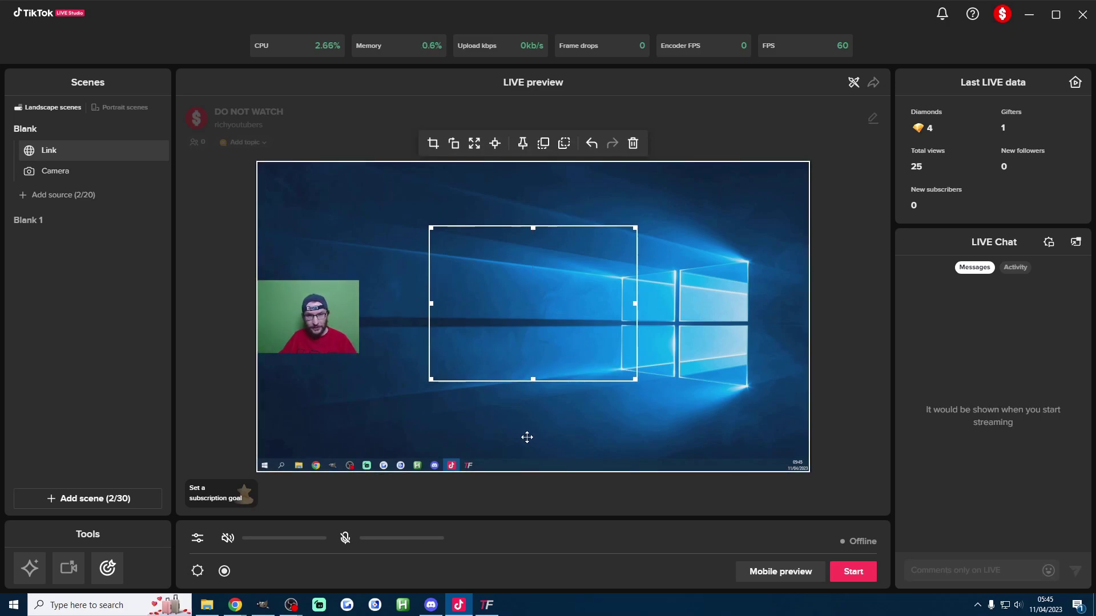
Unmute the microphone and set the HyperX Quadcast's noise suppression to High, then save.
{"action": "left_click", "coordinate": [199, 539]}
{"action": "left_click_drag", "start_coordinate": [440, 170], "coordinate": [560, 175]}
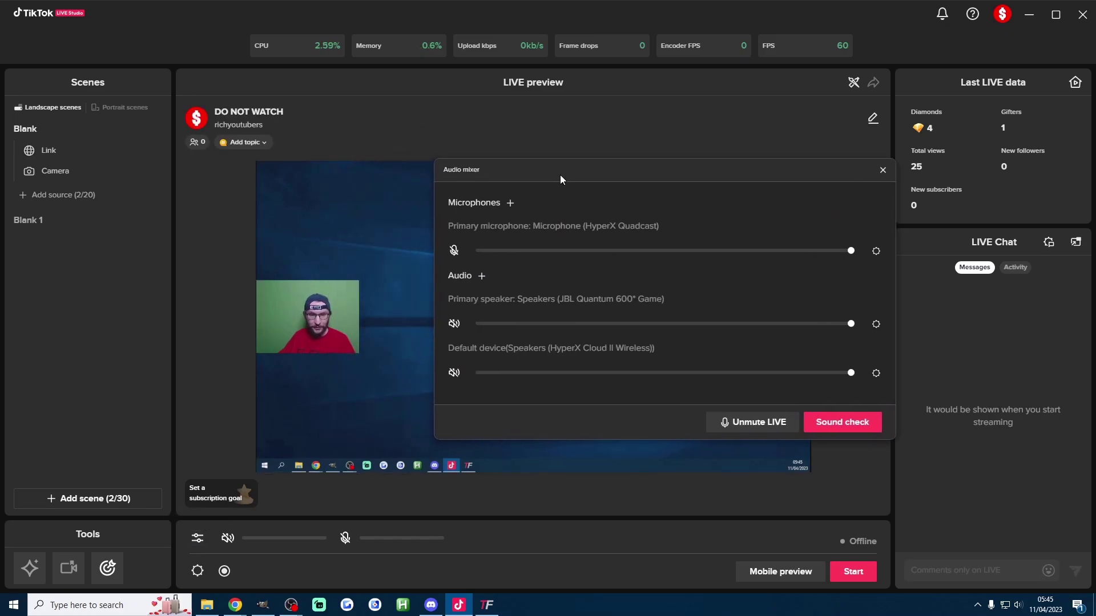
{"action": "left_click", "coordinate": [455, 250]}
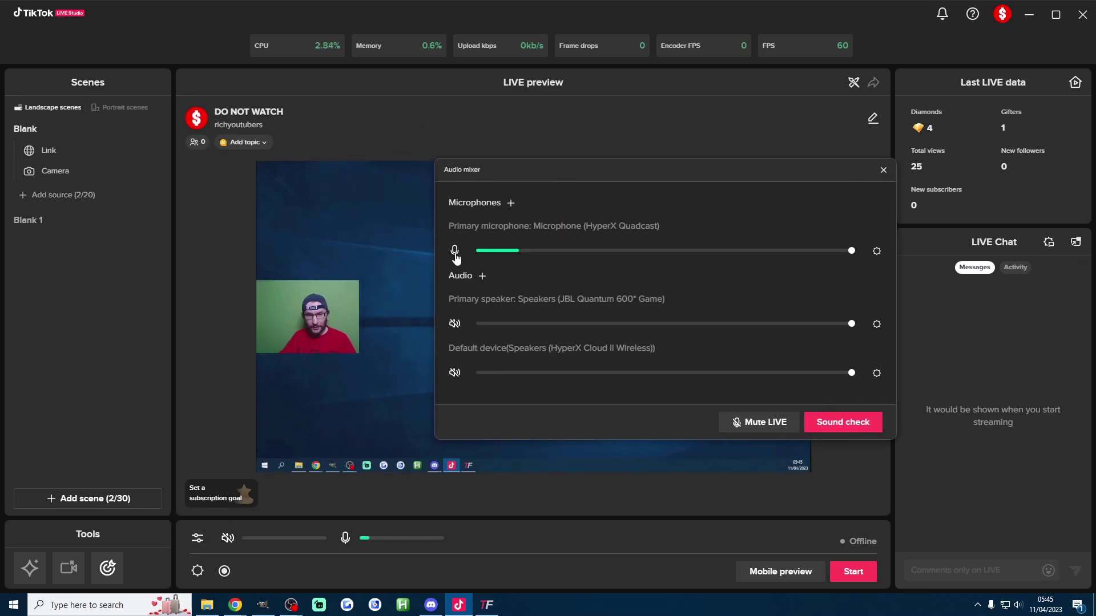
{"action": "left_click", "coordinate": [876, 251]}
{"action": "left_click", "coordinate": [777, 212]}
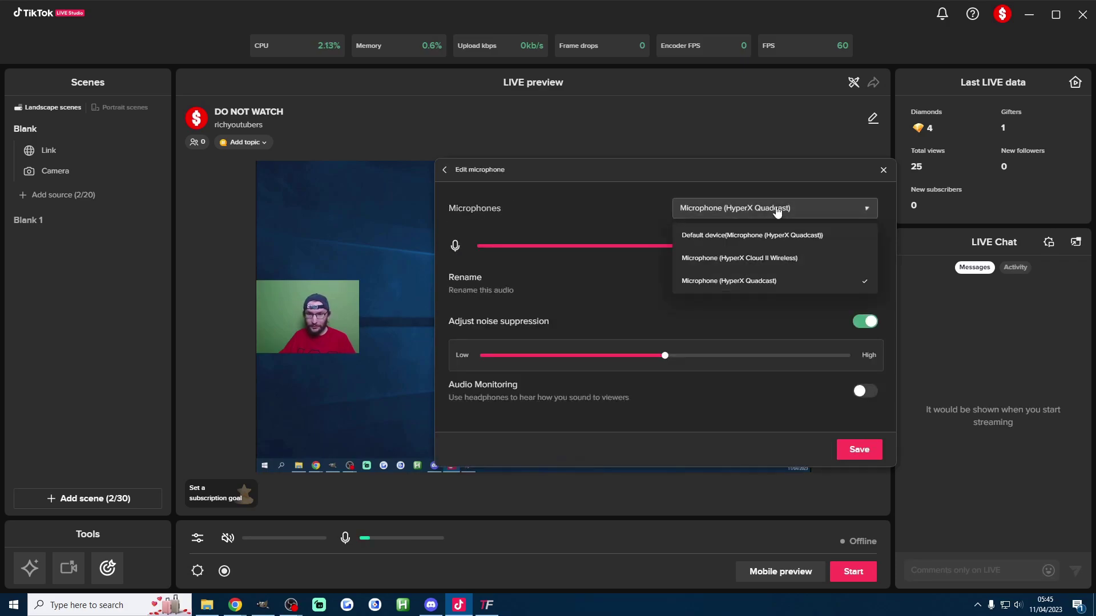
{"action": "left_click", "coordinate": [762, 189]}
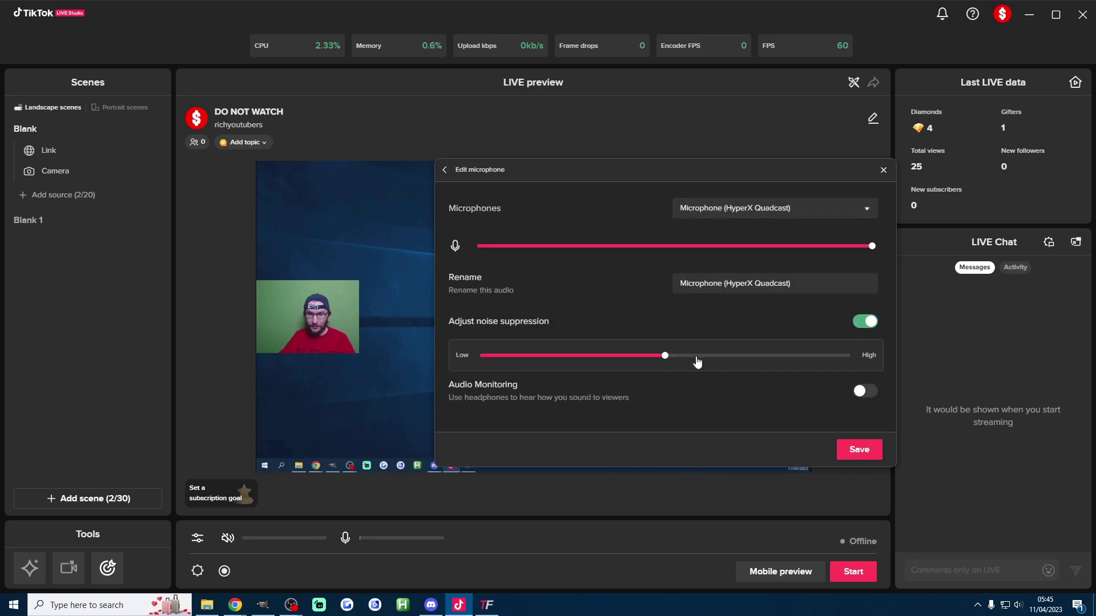
{"action": "left_click_drag", "start_coordinate": [665, 355], "coordinate": [872, 361]}
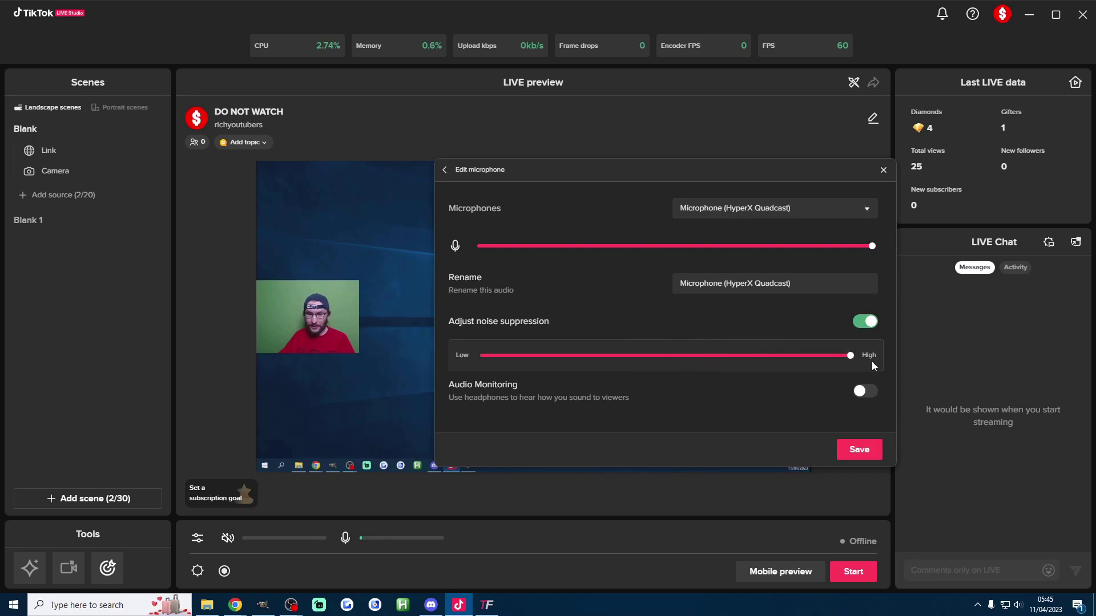
{"action": "left_click", "coordinate": [856, 451]}
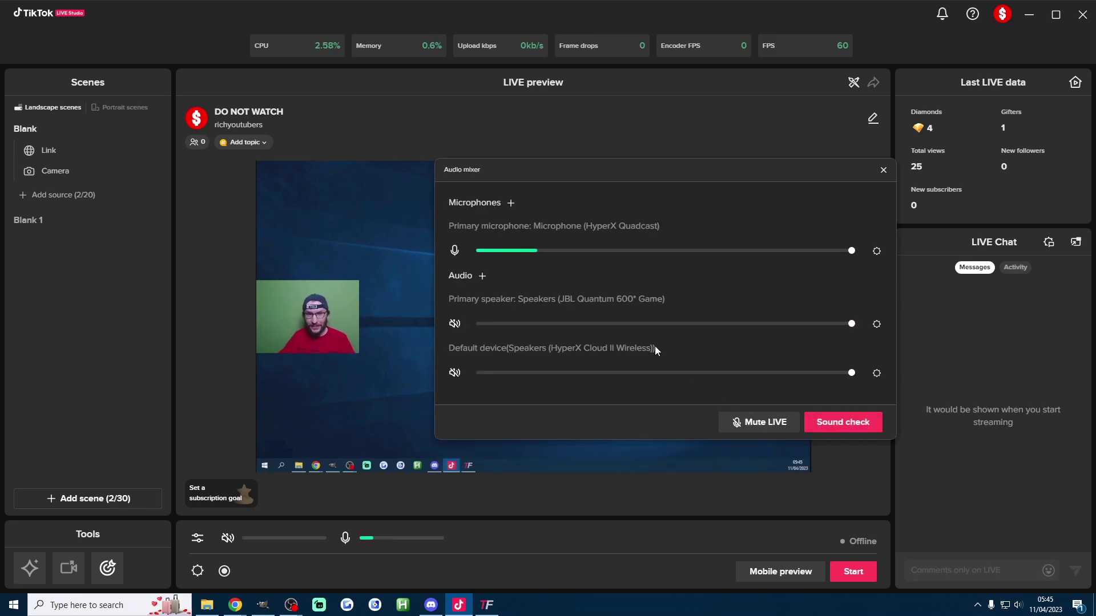
Delete the JBL speaker output and close the audio mixer.
{"action": "left_click", "coordinate": [877, 324]}
{"action": "left_click", "coordinate": [778, 417]}
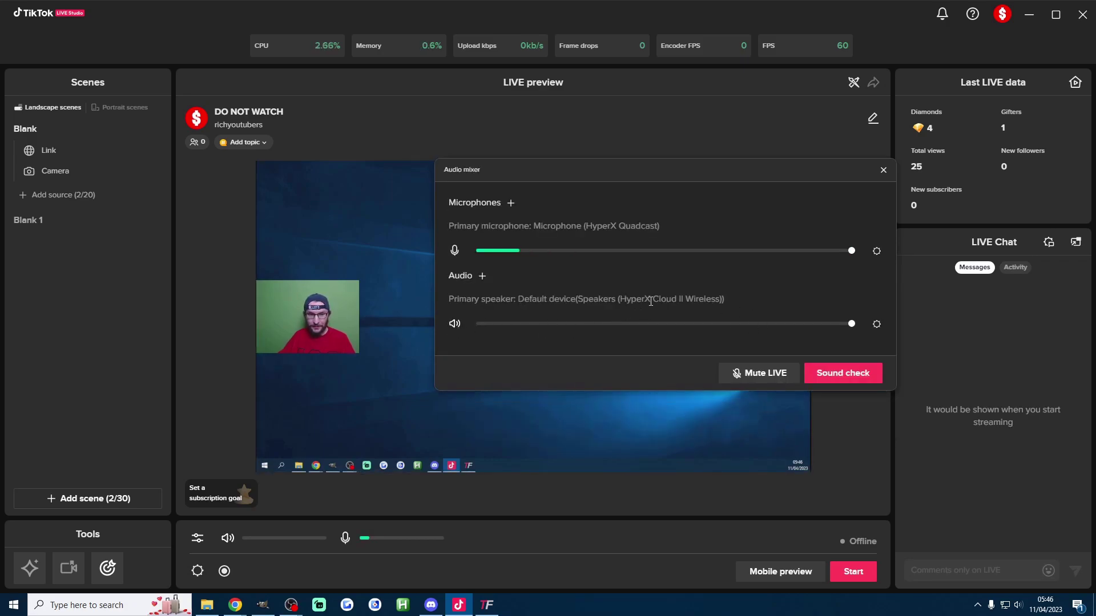
{"action": "left_click_drag", "start_coordinate": [635, 301], "coordinate": [718, 304]}
{"action": "left_click", "coordinate": [727, 309]}
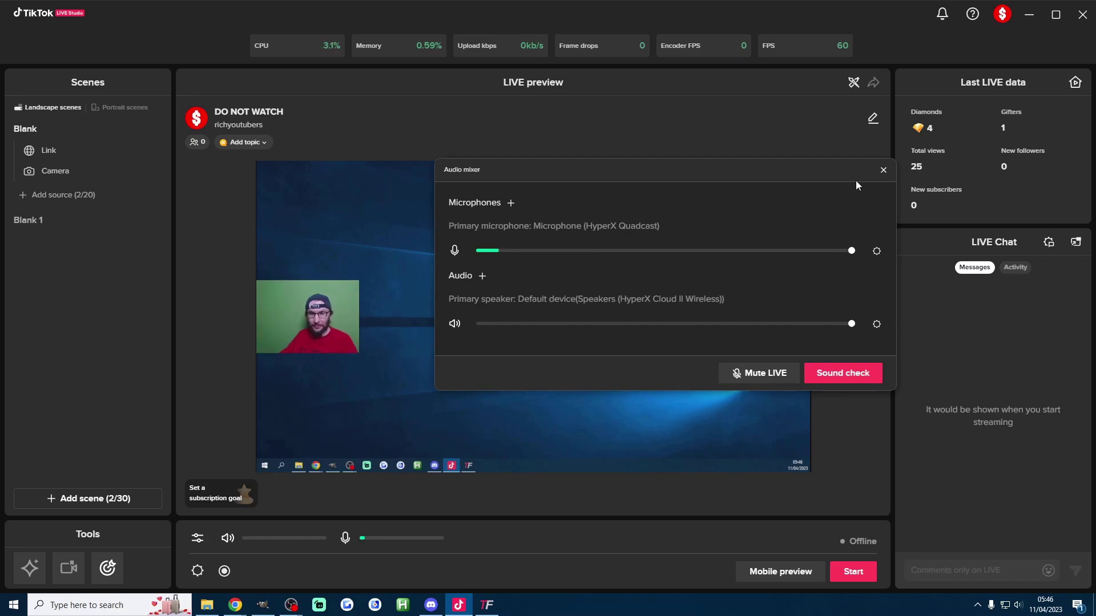
{"action": "left_click", "coordinate": [884, 170]}
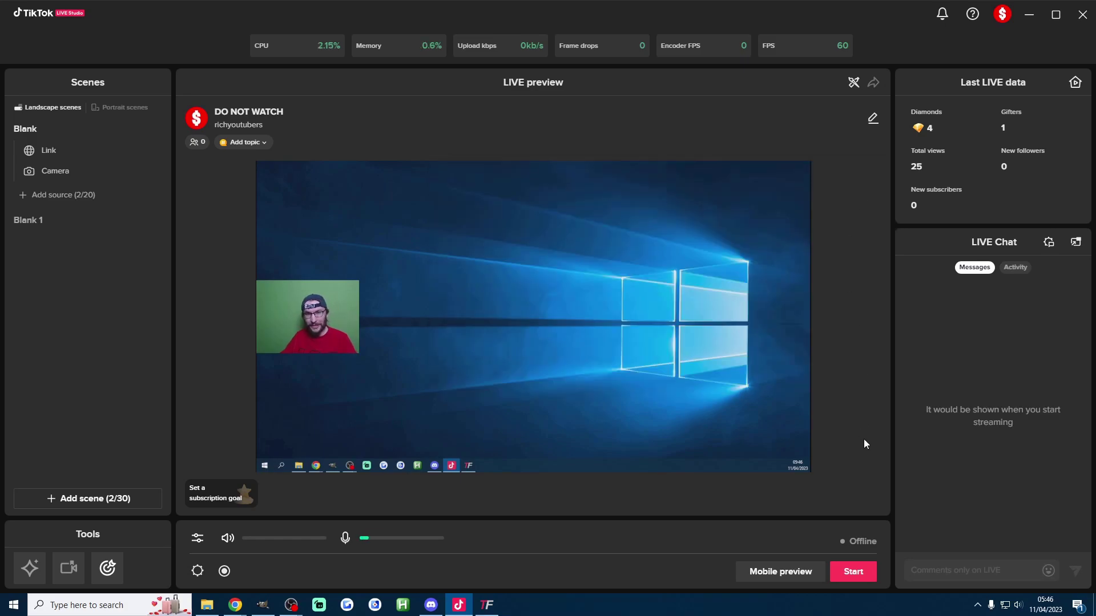
Switch to OBS Studio so it sits next to TikTok LIVE Studio.
{"action": "key", "text": "alt+Tab"}
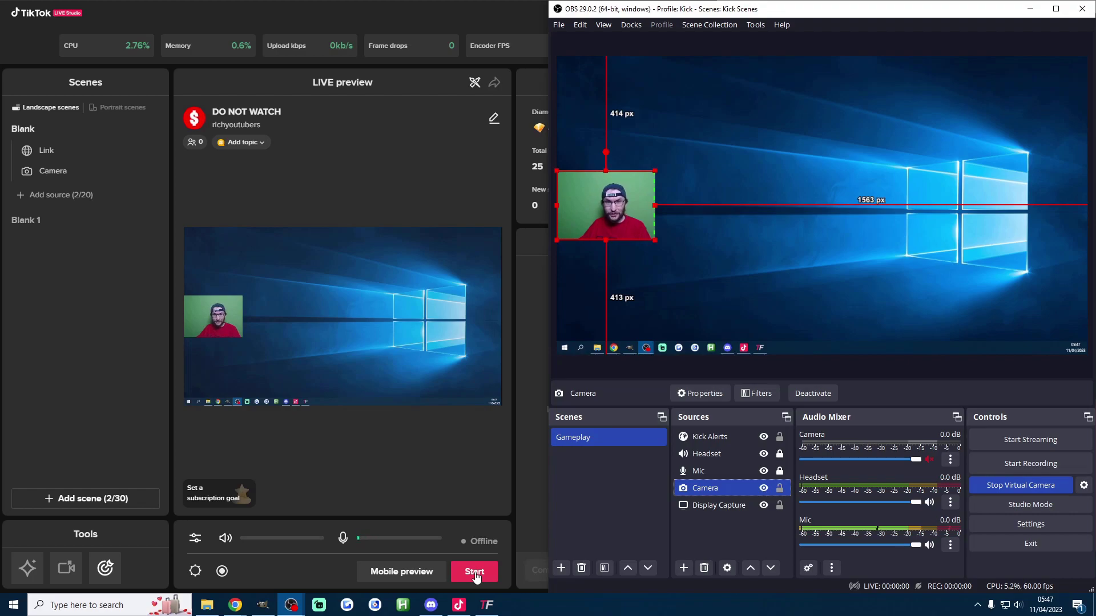
Maximise OBS and open the Custom Browser Docks settings from the Docks menu.
{"action": "key", "text": "super+Up"}
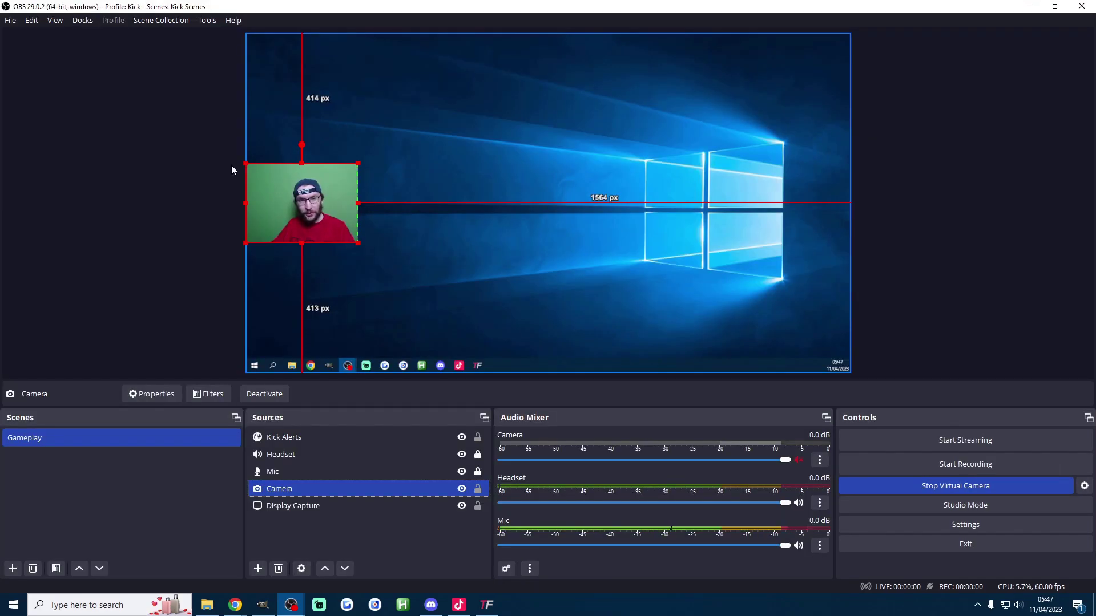
{"action": "left_click", "coordinate": [83, 20]}
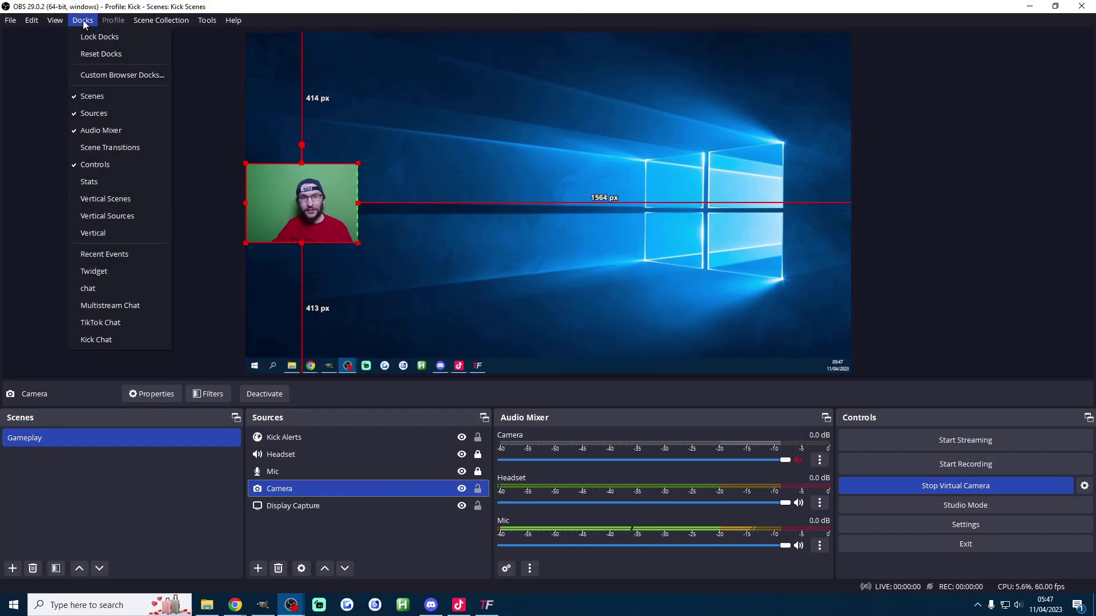
{"action": "key", "text": "Escape"}
{"action": "left_click", "coordinate": [112, 73]}
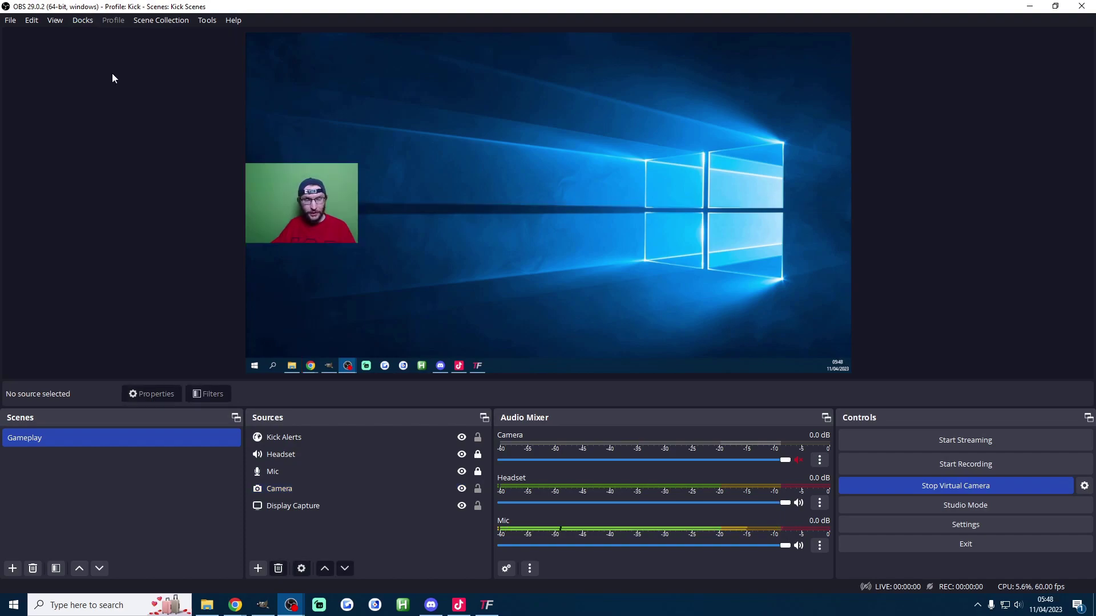
{"action": "left_click", "coordinate": [86, 20]}
{"action": "left_click", "coordinate": [118, 77]}
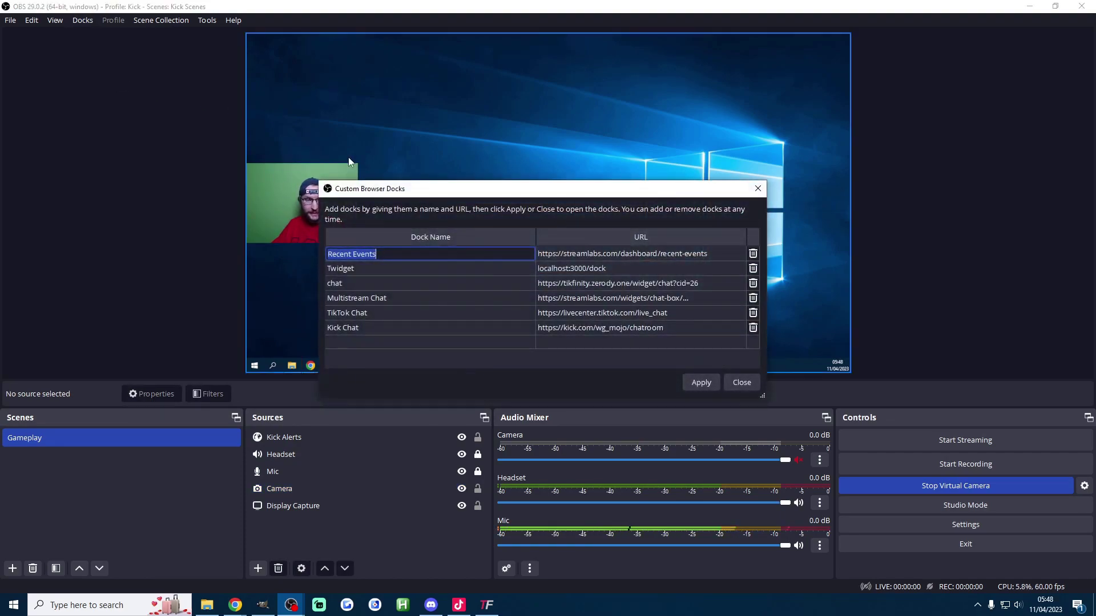
Keep the Kick Chat entry as is, name a new dock 'TikFinity Chat', and switch to TikFinity.
{"action": "left_click", "coordinate": [510, 326]}
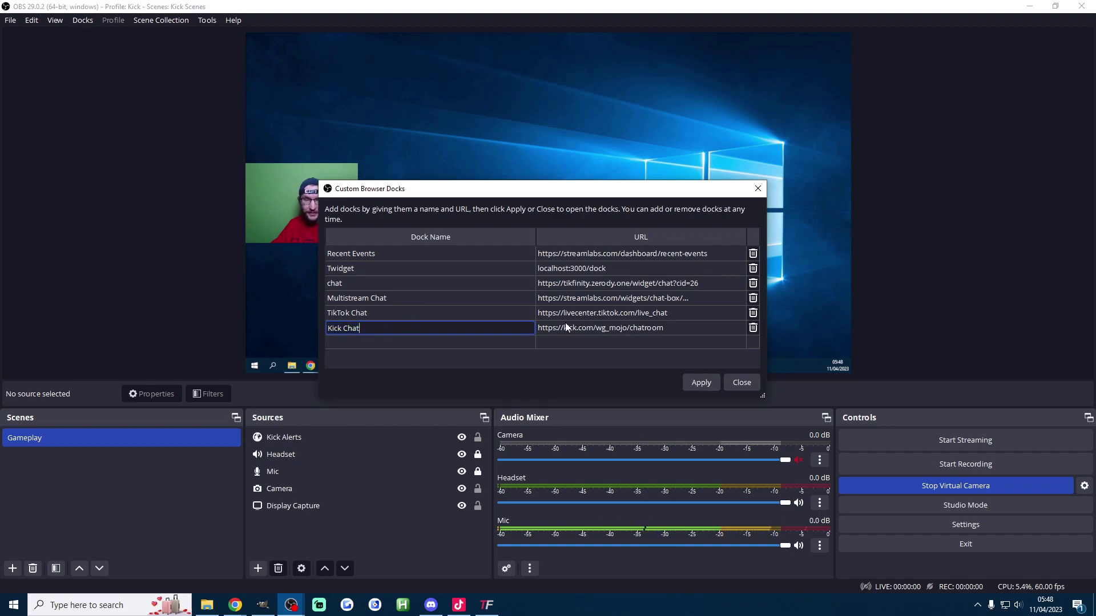
{"action": "double_click", "coordinate": [592, 325]}
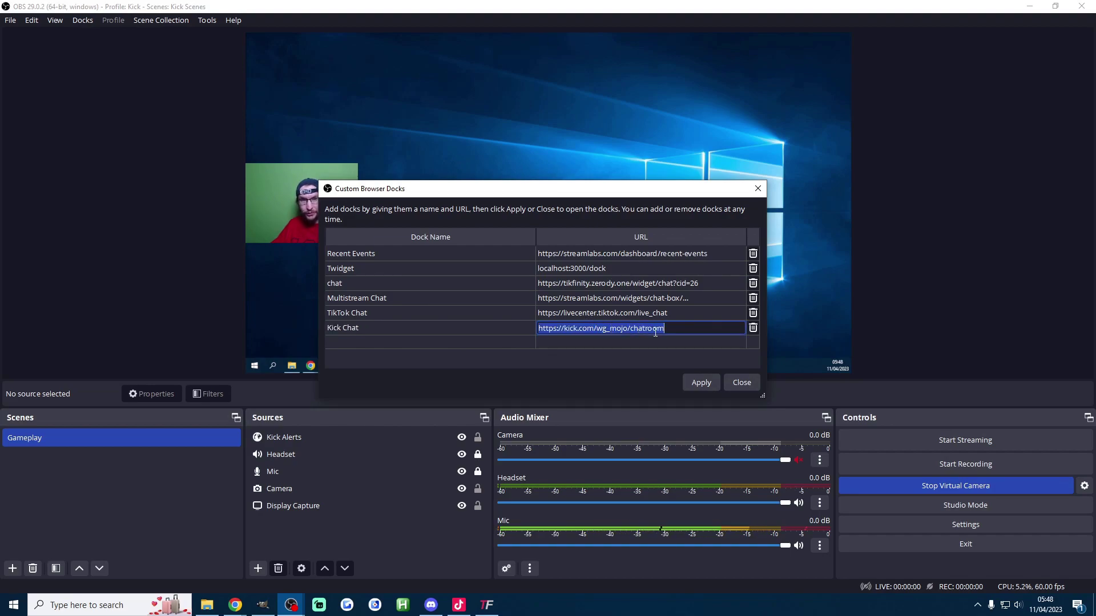
{"action": "key", "text": "Tab"}
{"action": "left_click", "coordinate": [345, 315]}
{"action": "double_click", "coordinate": [374, 343]}
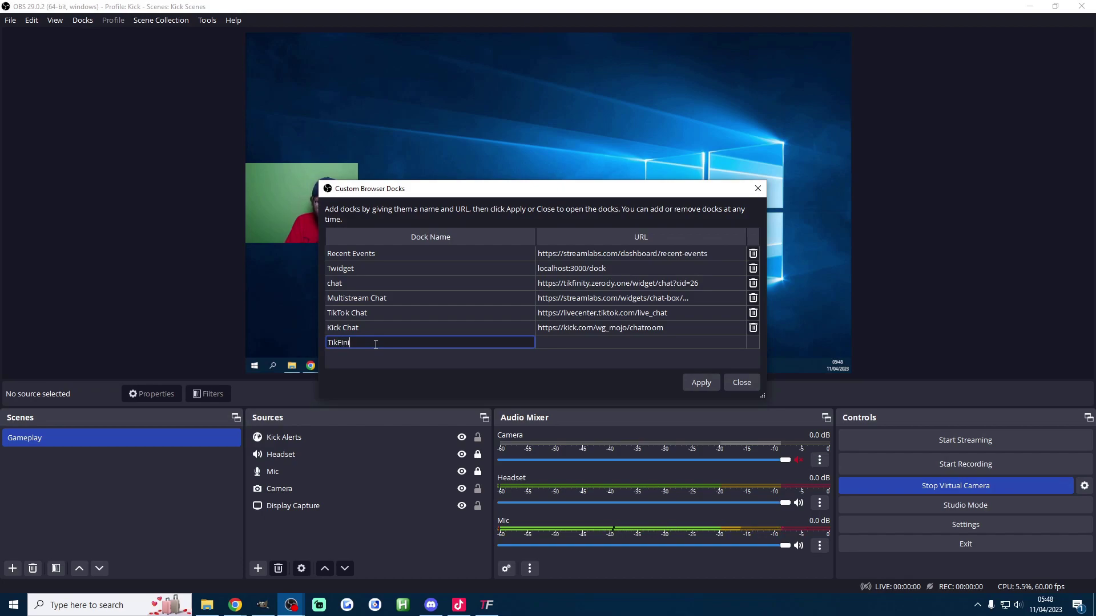
{"action": "type", "text": "TikFinity Chat"}
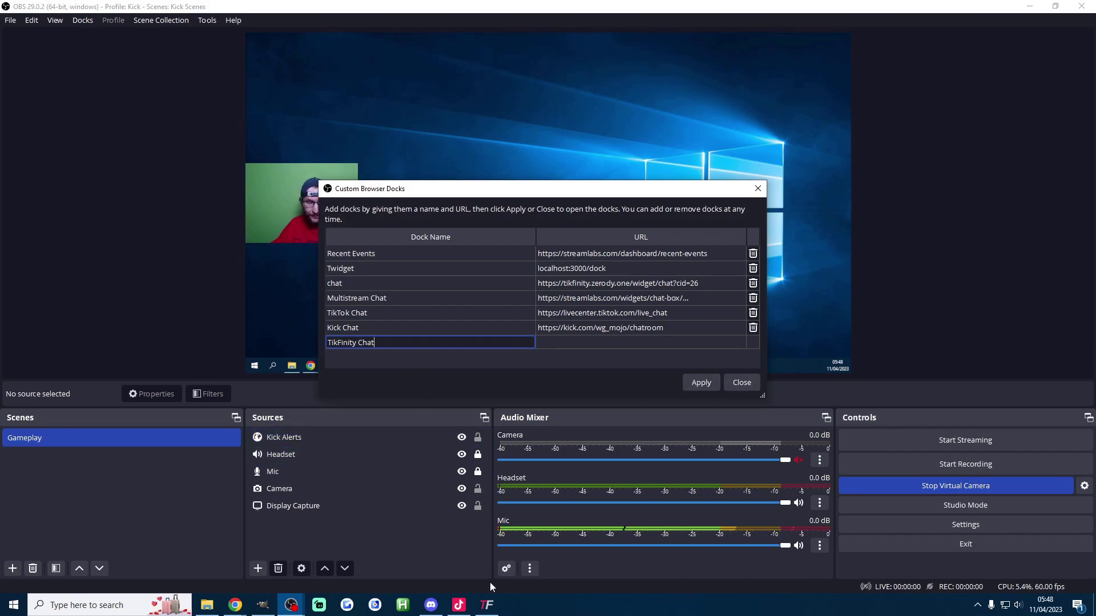
{"action": "left_click", "coordinate": [486, 608]}
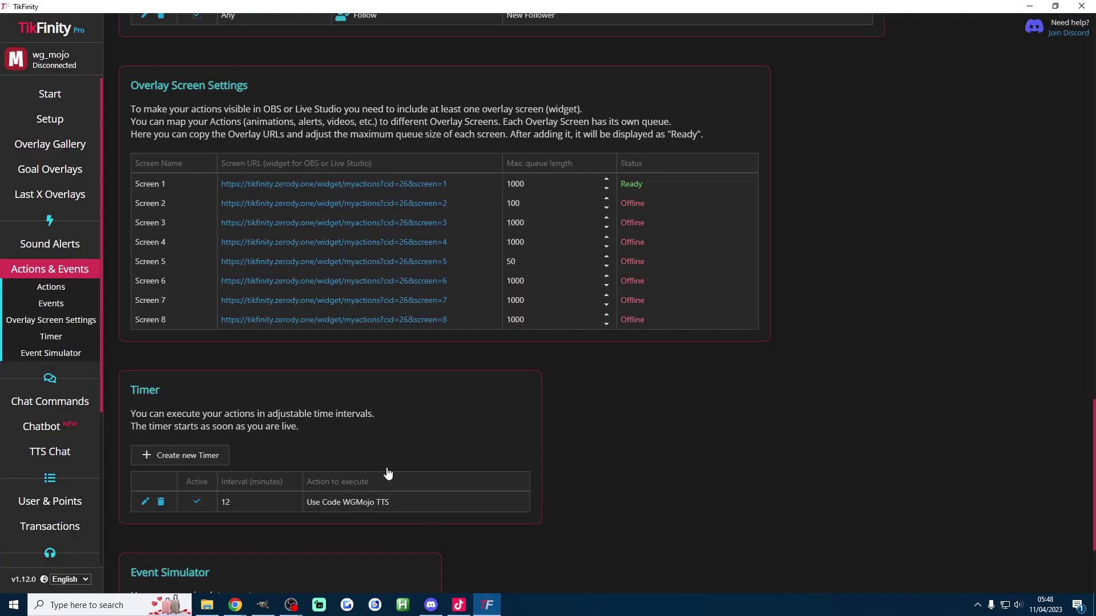
Copy the Chat overlay URL from TikFinity's Overlay Gallery and preview test messages.
{"action": "left_click", "coordinate": [57, 145]}
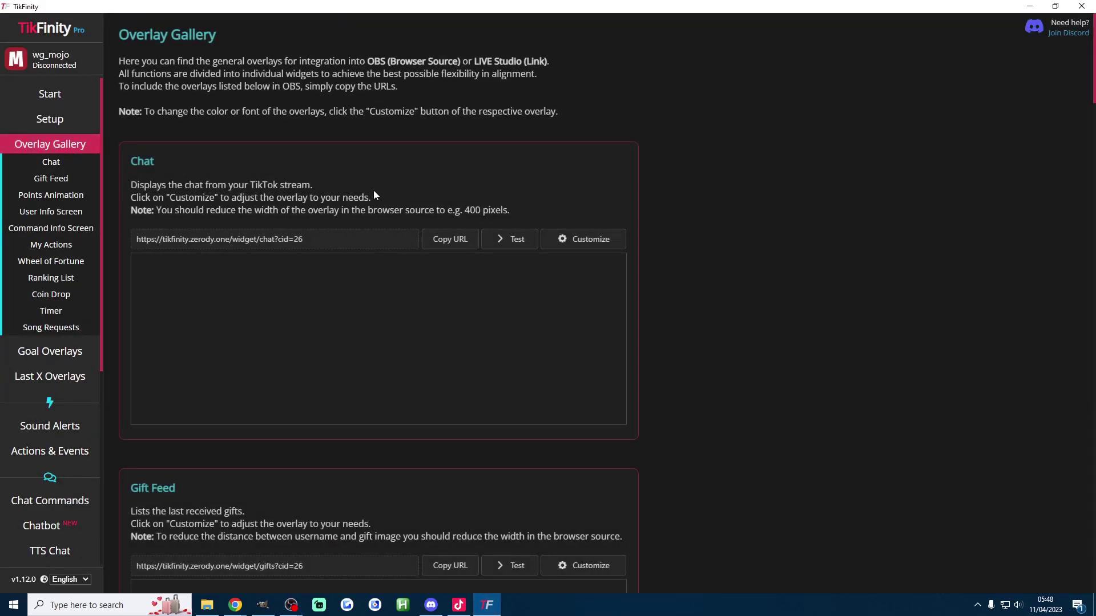
{"action": "left_click", "coordinate": [450, 241]}
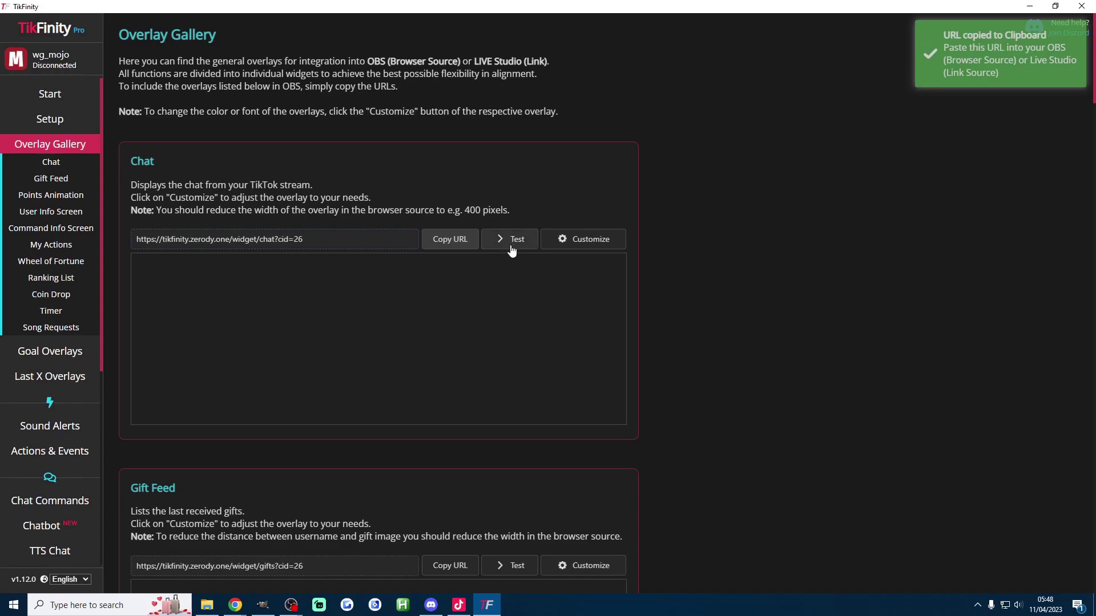
{"action": "left_click", "coordinate": [529, 237]}
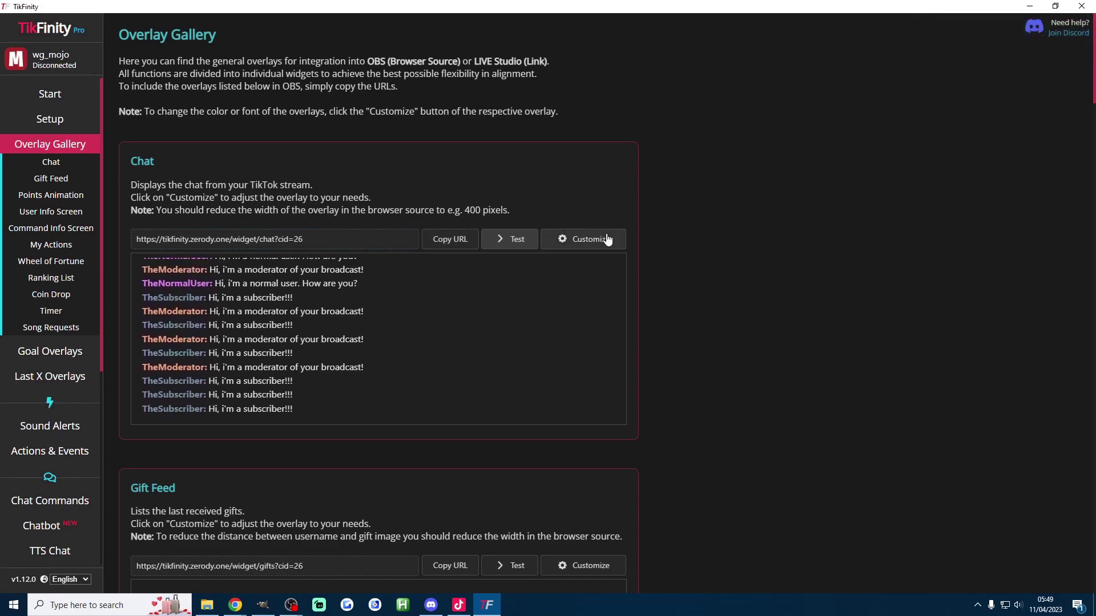
Add the TikFinity Chat dock with the pasted overlay URL and dock it on the left.
{"action": "left_click", "coordinate": [1029, 7]}
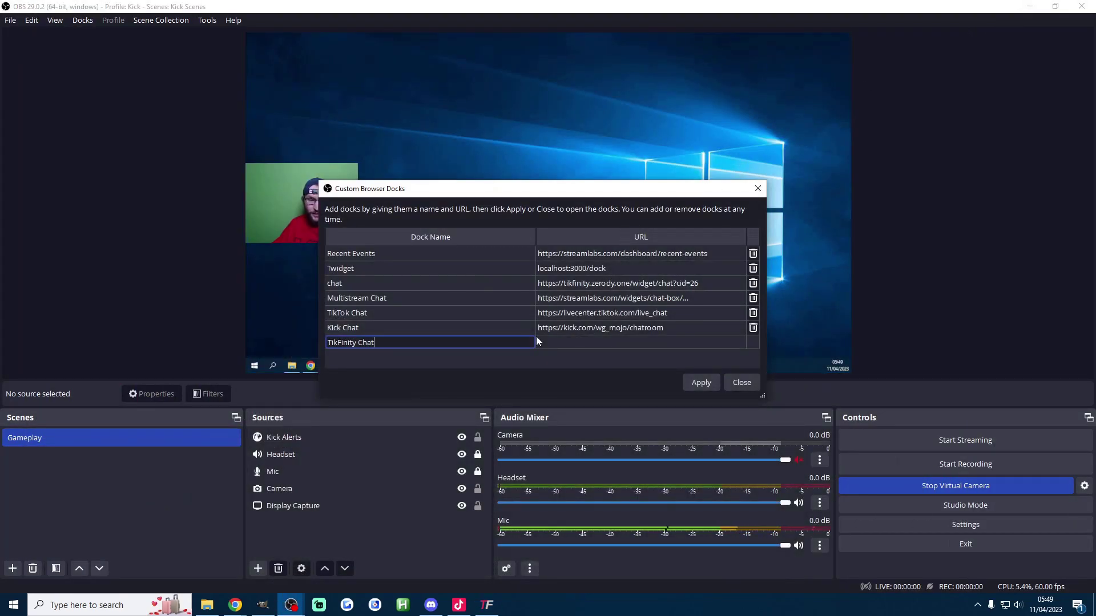
{"action": "left_click", "coordinate": [604, 345]}
{"action": "key", "text": "ctrl+v"}
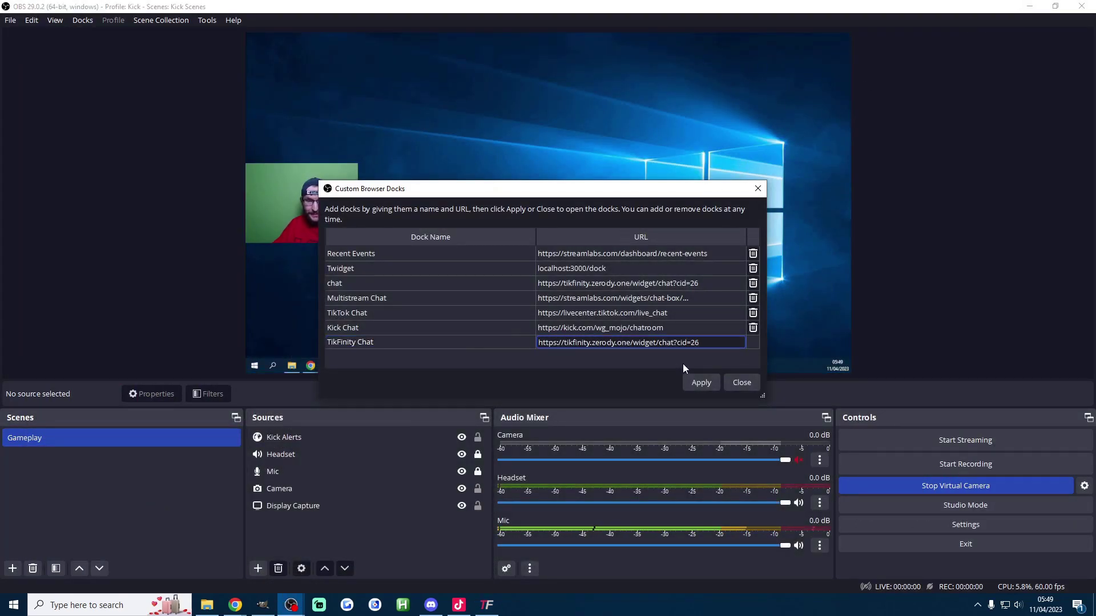
{"action": "left_click", "coordinate": [701, 381]}
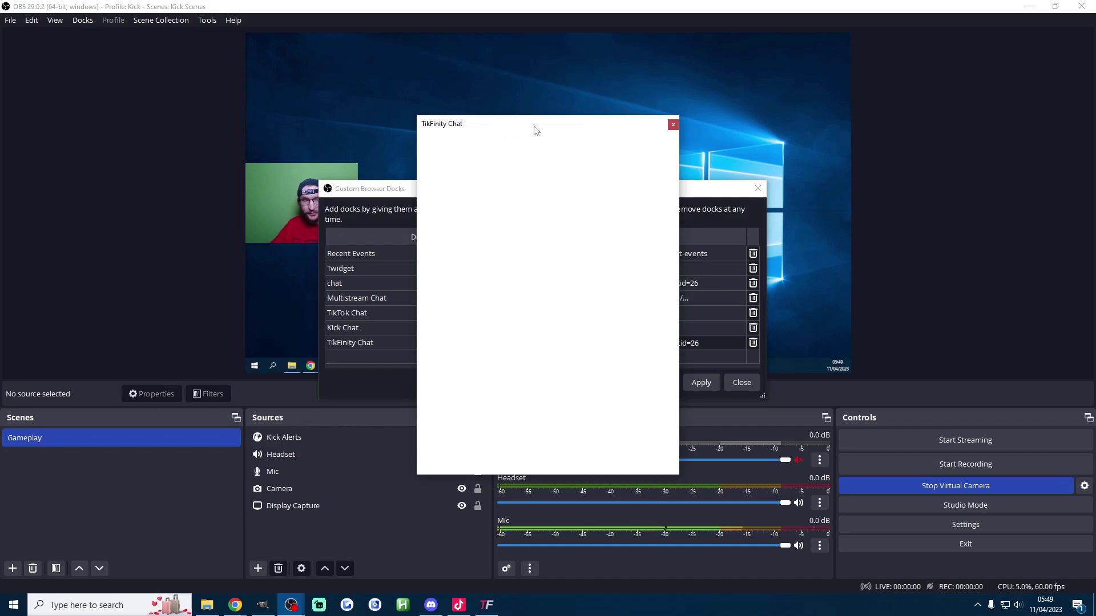
{"action": "left_click_drag", "start_coordinate": [537, 131], "coordinate": [32, 110]}
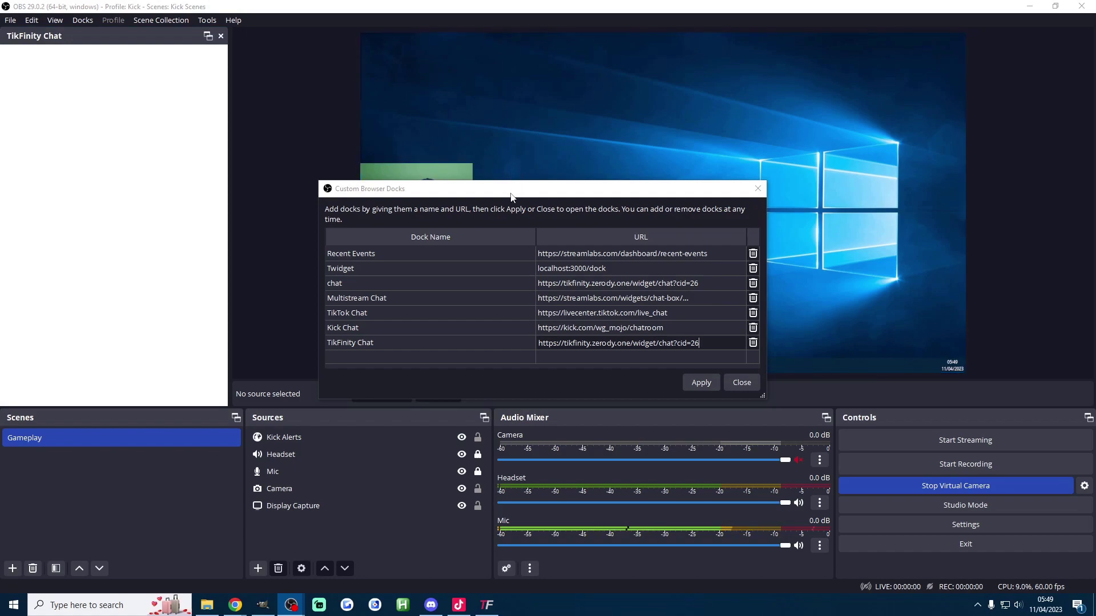
{"action": "left_click_drag", "start_coordinate": [511, 197], "coordinate": [518, 350]}
{"action": "key", "text": "Escape"}
Show the Kick Chat dock beside TikFinity Chat, accept its cookies, and resize both panels.
{"action": "left_click", "coordinate": [81, 20]}
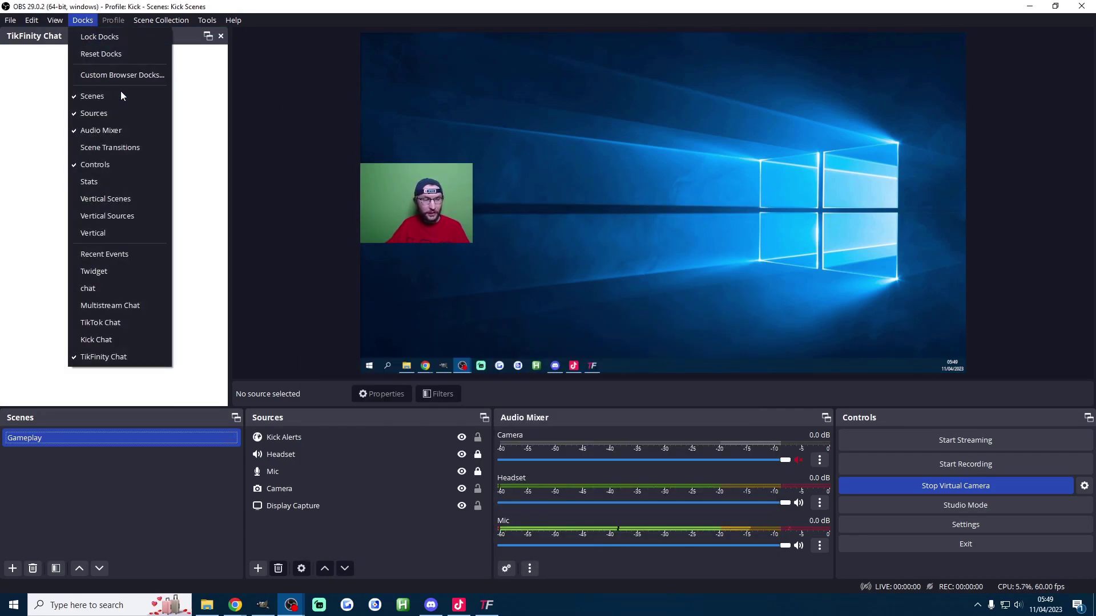
{"action": "left_click", "coordinate": [109, 340]}
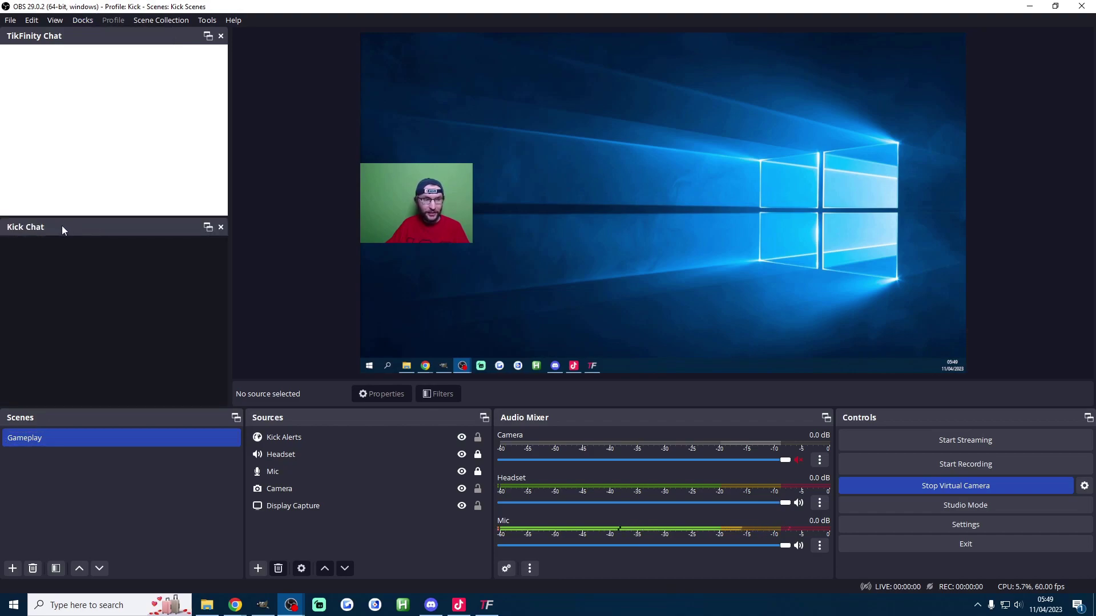
{"action": "left_click_drag", "start_coordinate": [56, 229], "coordinate": [440, 181]}
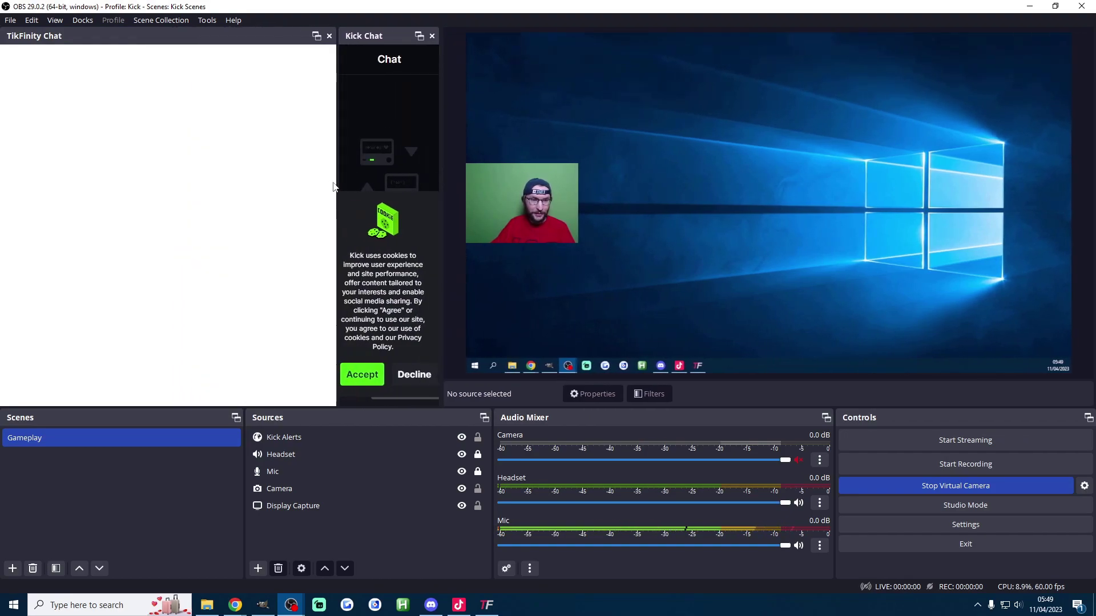
{"action": "left_click_drag", "start_coordinate": [337, 184], "coordinate": [182, 183]}
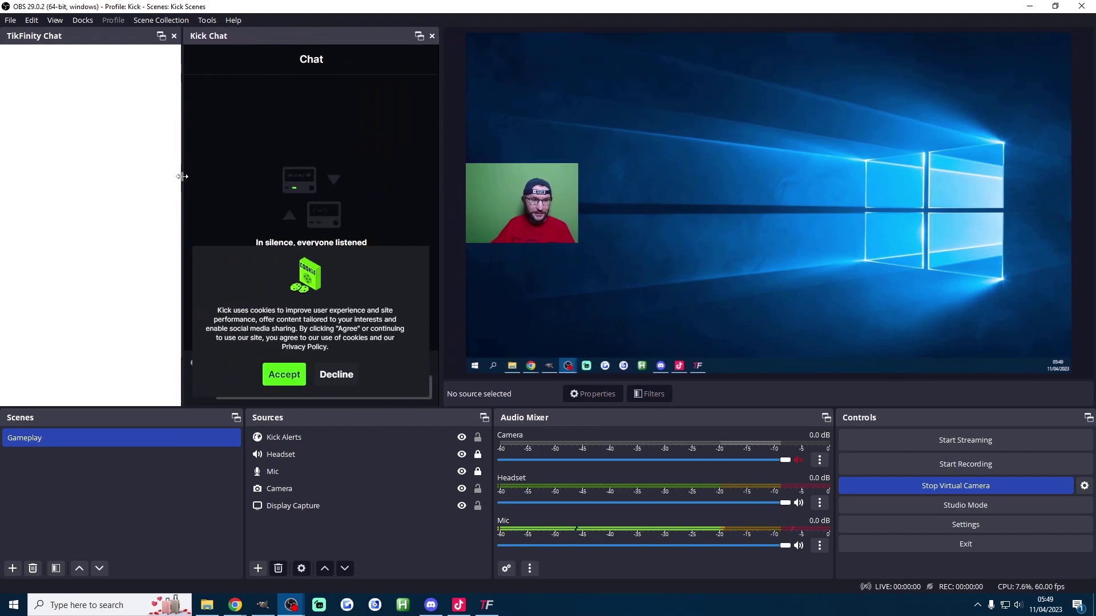
{"action": "left_click", "coordinate": [278, 373]}
{"action": "left_click_drag", "start_coordinate": [183, 237], "coordinate": [226, 233]}
Send TikFinity test messages and check they appear in the OBS TikFinity Chat dock.
{"action": "left_click", "coordinate": [487, 604]}
{"action": "left_click", "coordinate": [514, 237]}
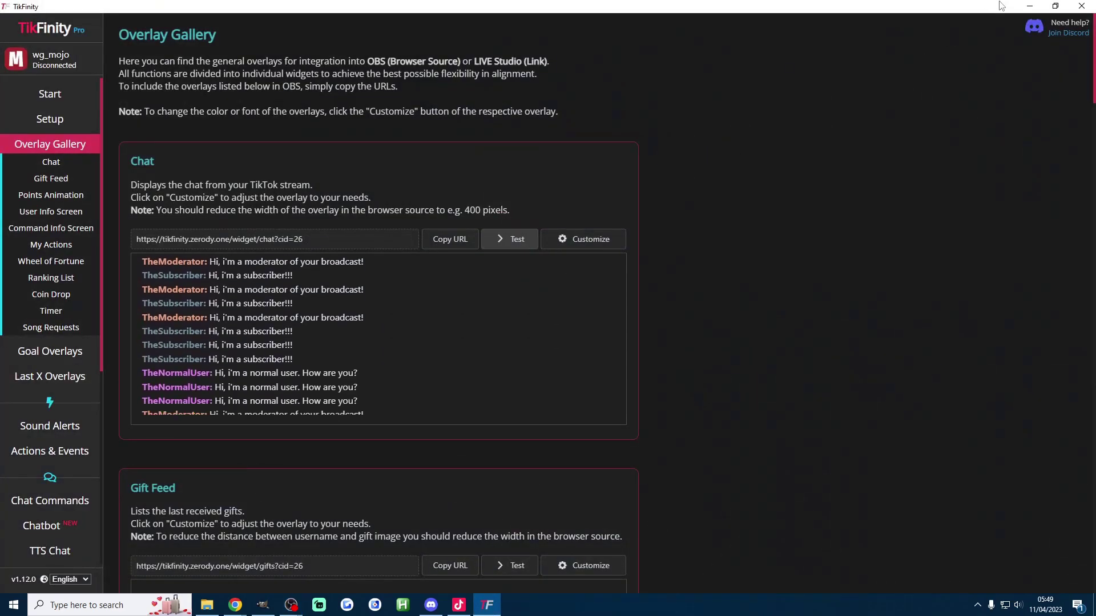
{"action": "left_click", "coordinate": [983, 12]}
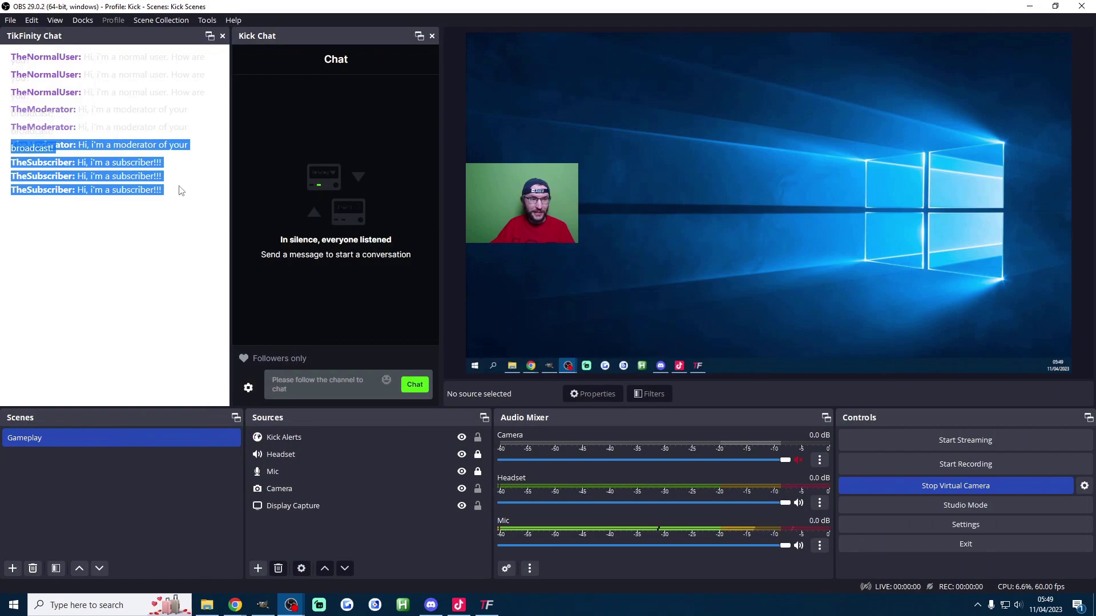
{"action": "left_click_drag", "start_coordinate": [162, 183], "coordinate": [137, 109]}
{"action": "left_click", "coordinate": [137, 107]}
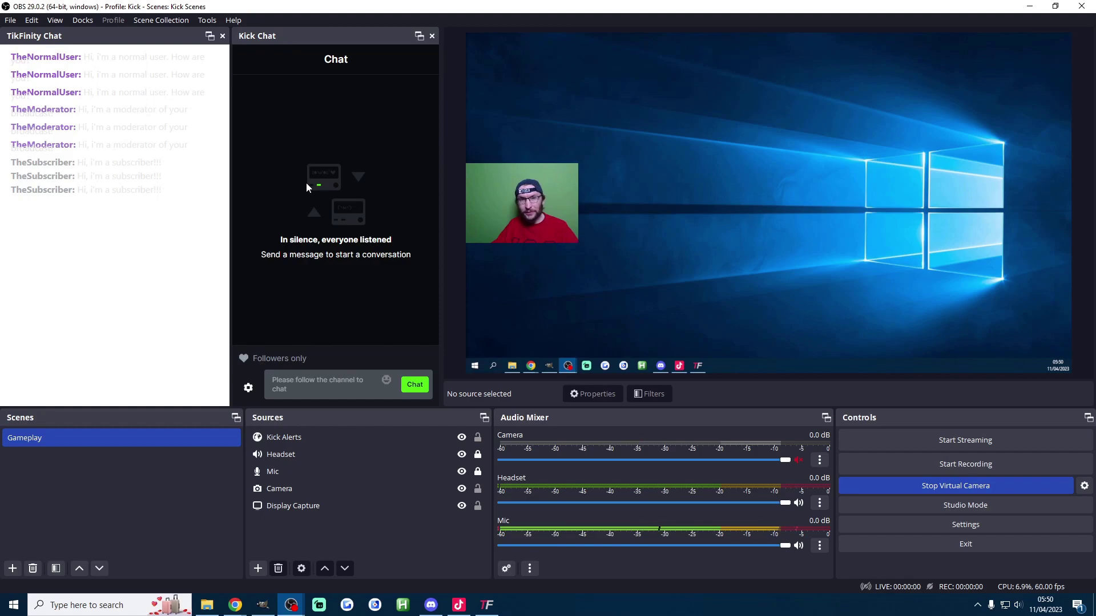
{"action": "left_click", "coordinate": [83, 20]}
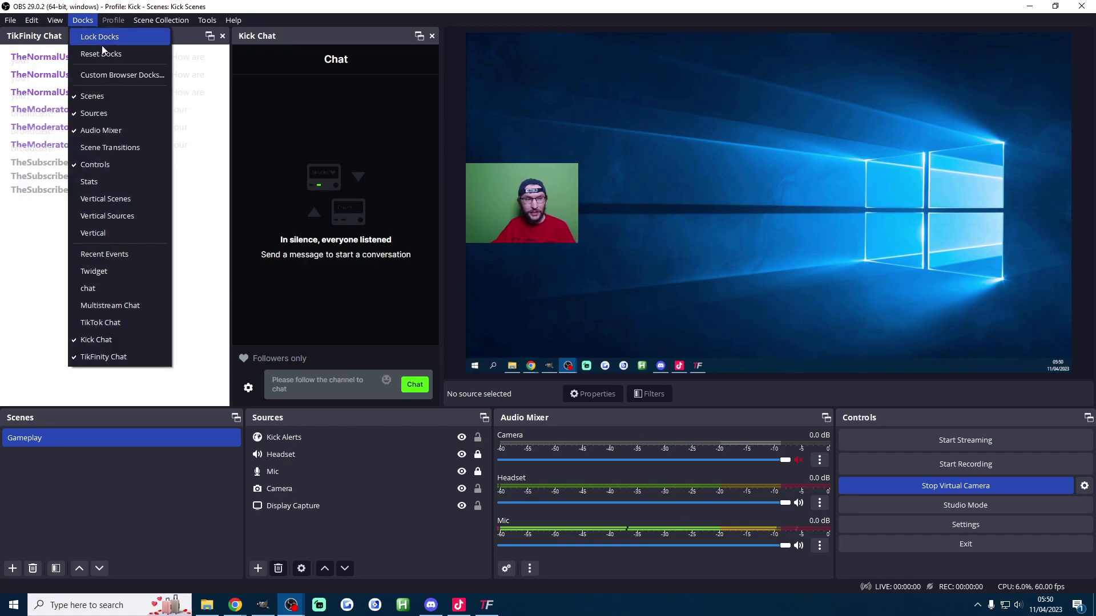
{"action": "left_click", "coordinate": [117, 76]}
{"action": "double_click", "coordinate": [608, 329]}
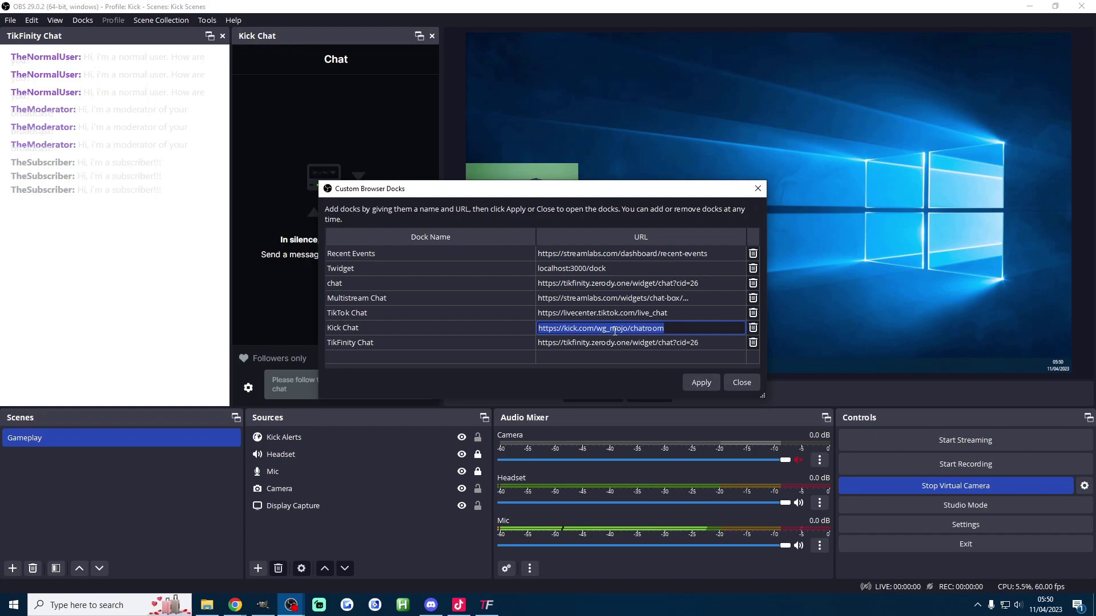
{"action": "left_click", "coordinate": [755, 385]}
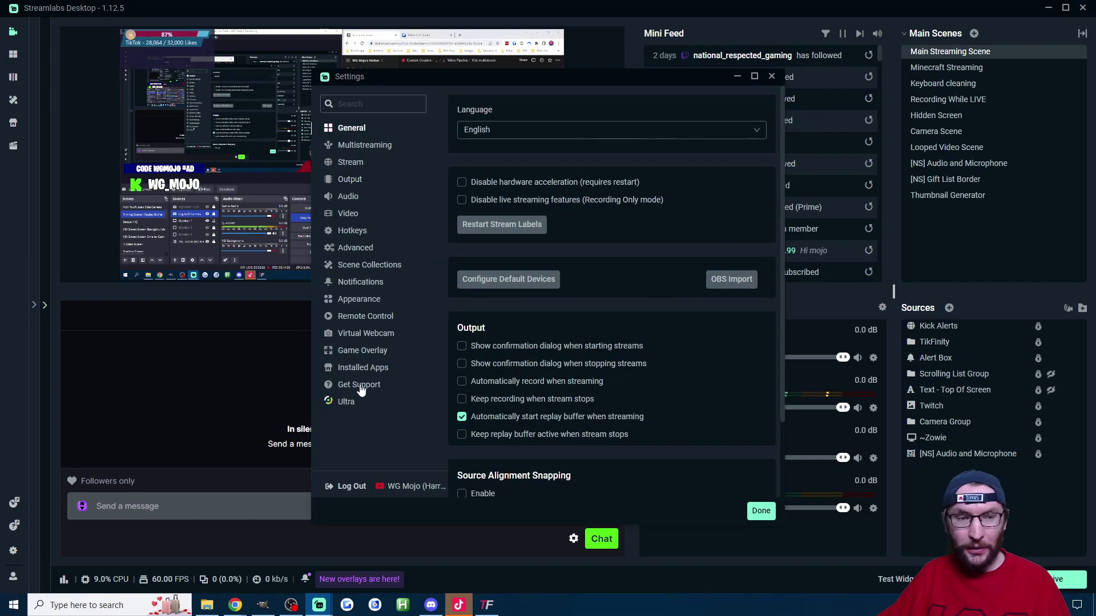
Review the Stream settings page, then start the Streamlabs Desktop virtual webcam.
{"action": "left_click", "coordinate": [352, 164]}
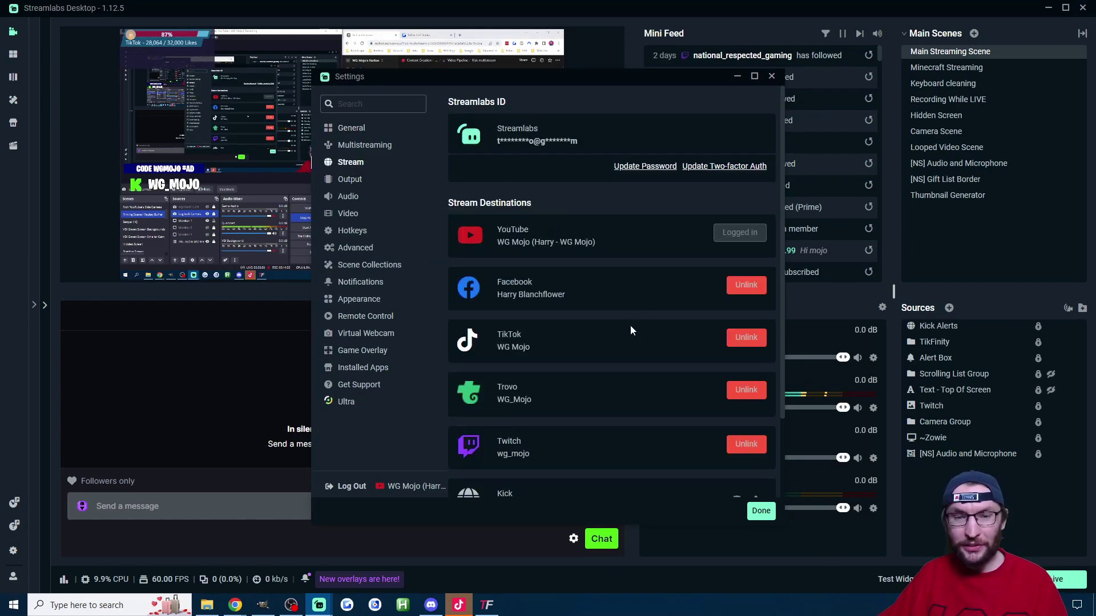
{"action": "scroll", "coordinate": [622, 314], "scroll_direction": "down", "scroll_amount": 2}
{"action": "scroll", "coordinate": [622, 314], "scroll_direction": "up", "scroll_amount": 1}
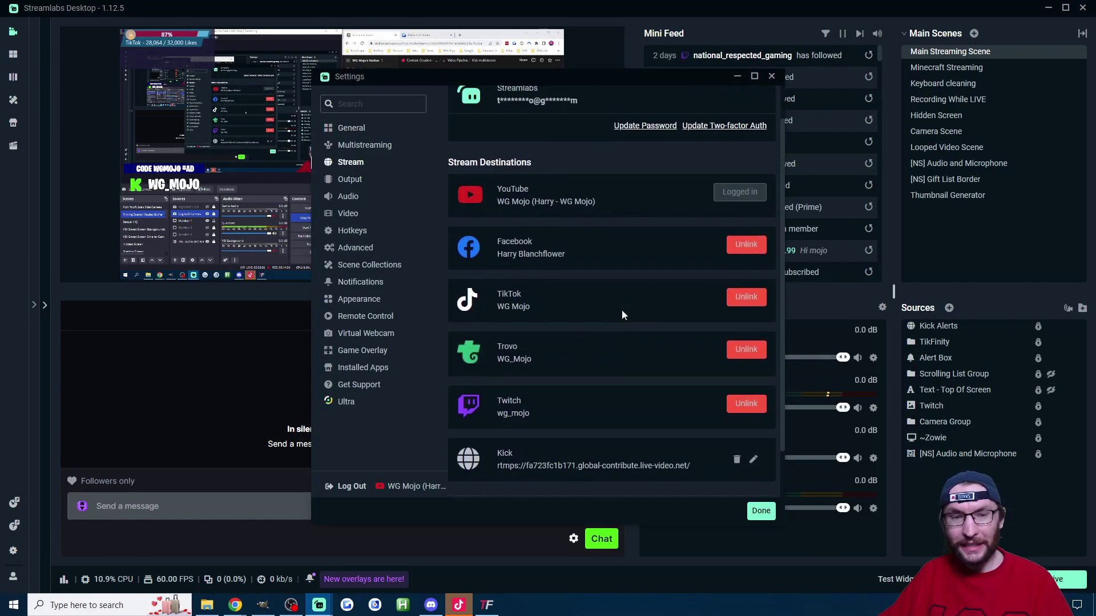
{"action": "scroll", "coordinate": [621, 315], "scroll_direction": "down", "scroll_amount": 1}
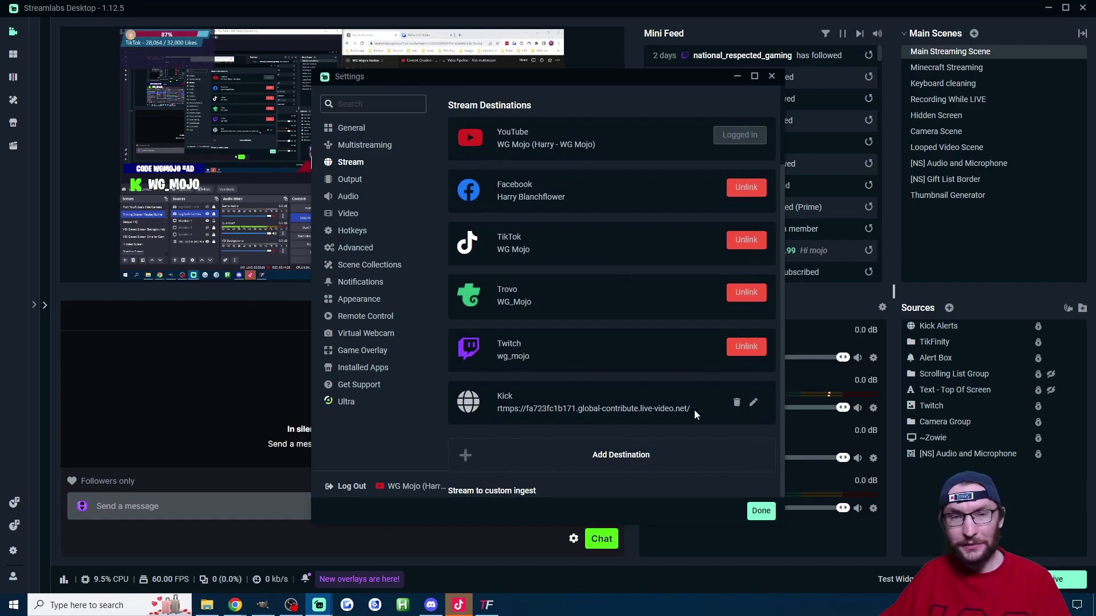
{"action": "left_click", "coordinate": [374, 334]}
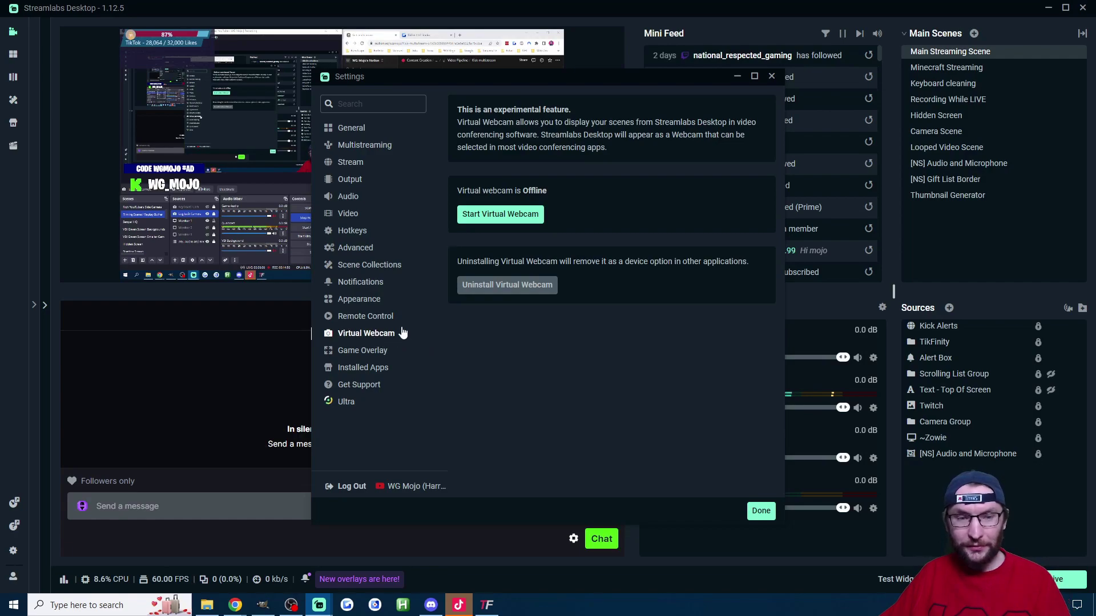
{"action": "left_click", "coordinate": [486, 217]}
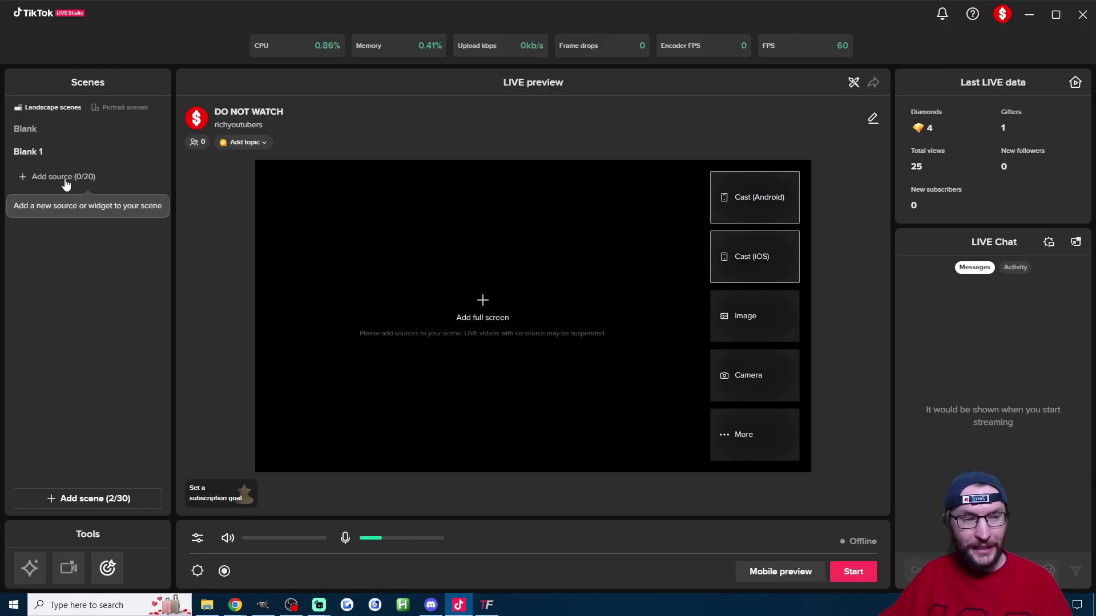
Add a Camera source to Blank 1: Streamlabs Desktop Virtual Webcam, I420 1920x1080 60 FPS.
{"action": "left_click", "coordinate": [64, 178]}
{"action": "left_click", "coordinate": [484, 184]}
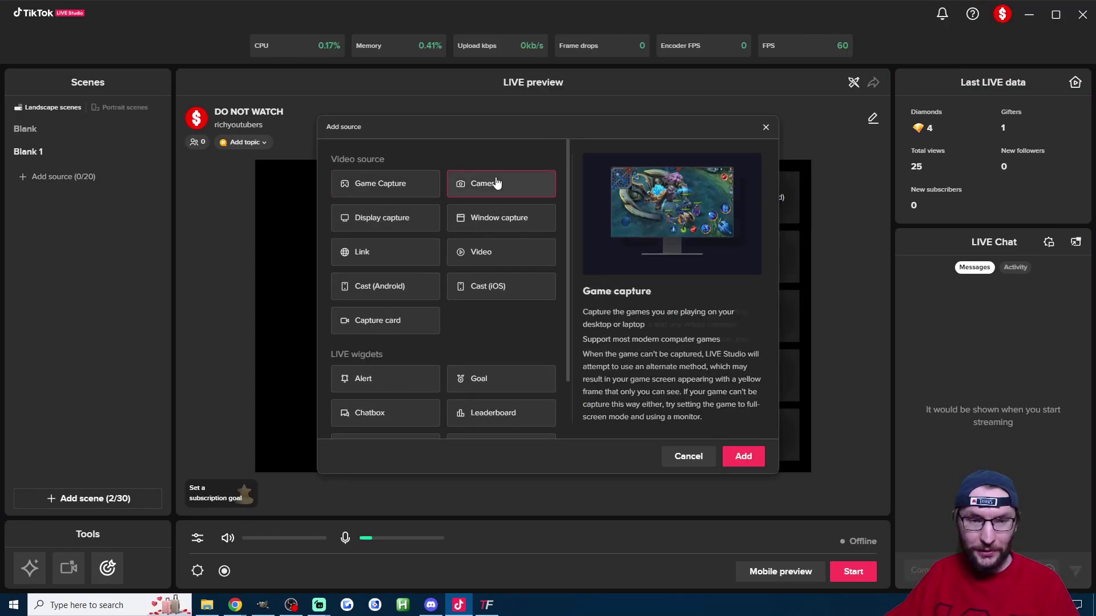
{"action": "left_click", "coordinate": [743, 456]}
{"action": "left_click", "coordinate": [953, 248]}
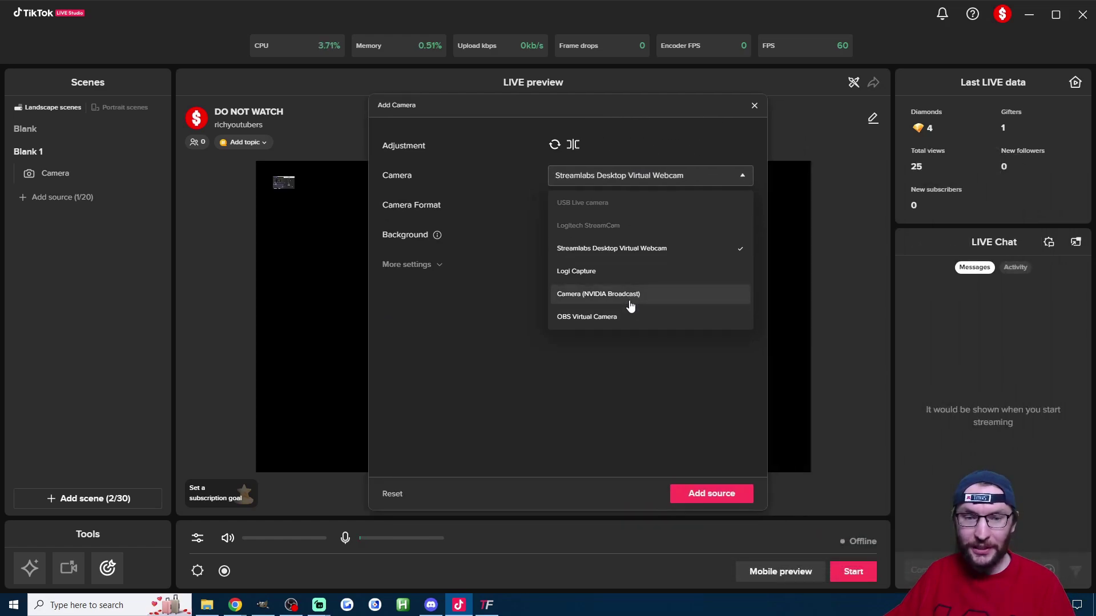
{"action": "left_click", "coordinate": [627, 249]}
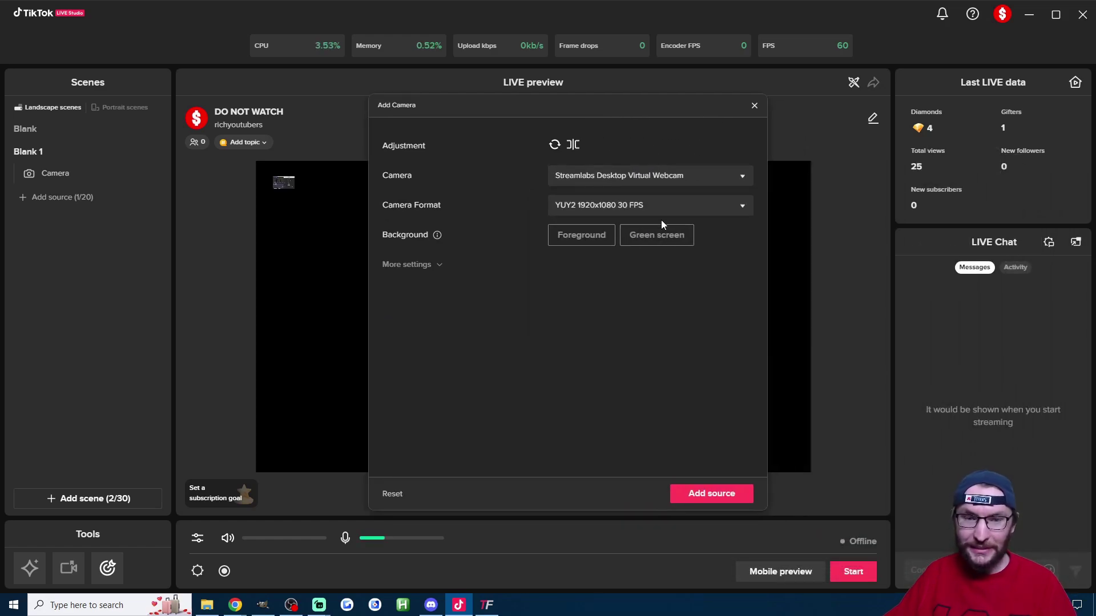
{"action": "left_click", "coordinate": [683, 209]}
{"action": "left_click", "coordinate": [624, 285]}
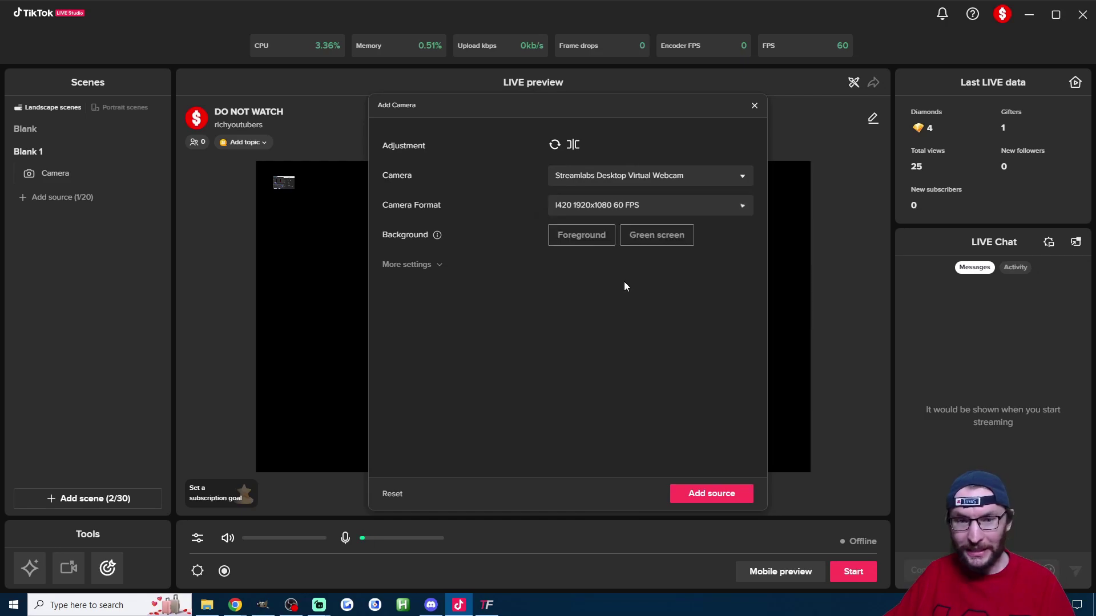
{"action": "left_click", "coordinate": [707, 500]}
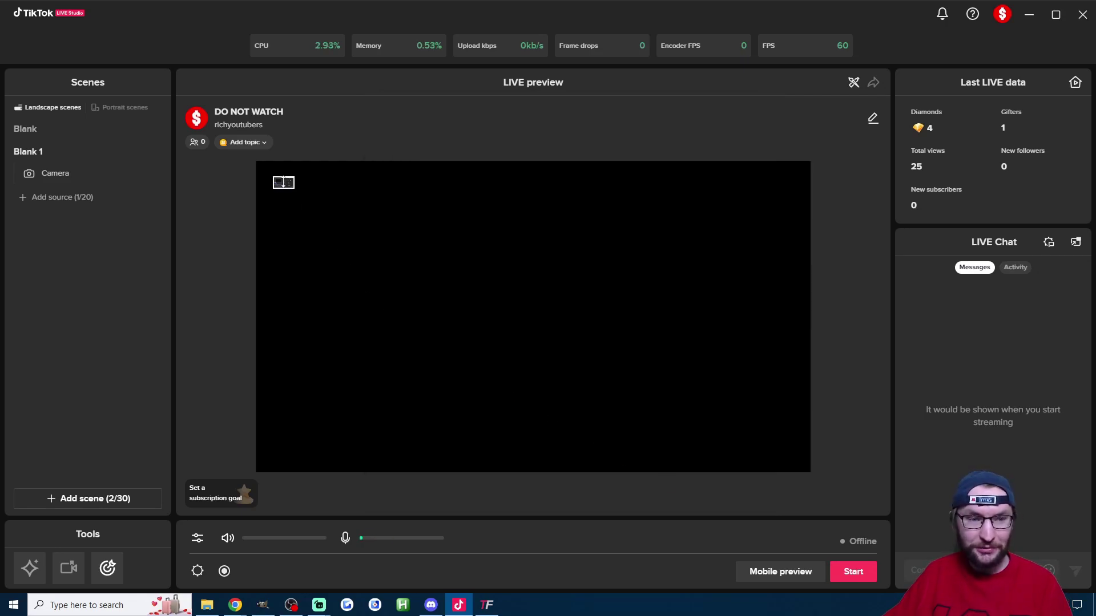